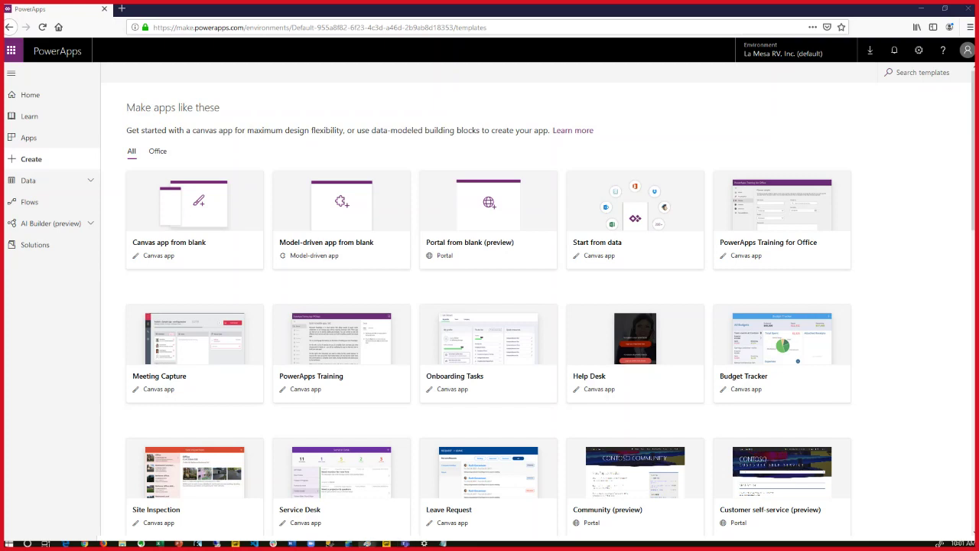
Step: Close the small Paint window without saving the untitled image
mouse_move(580, 547)
mouse_down()
mouse_move(721, 361)
mouse_move(377, 12)
mouse_up()
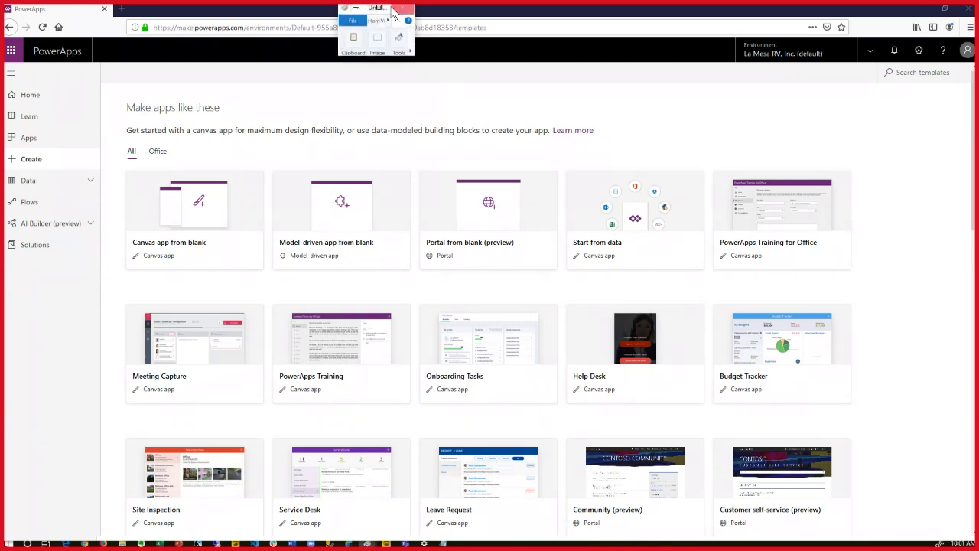
click(397, 9)
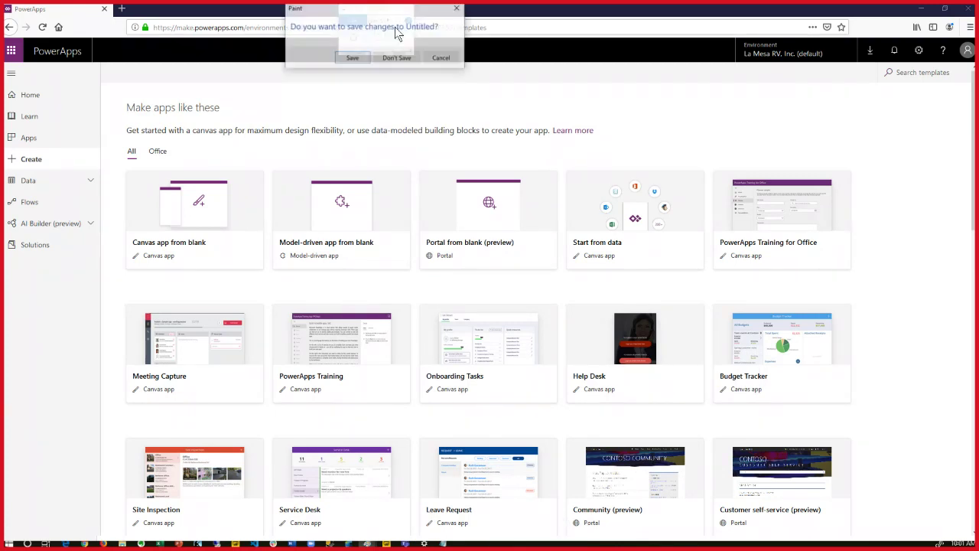
click(396, 57)
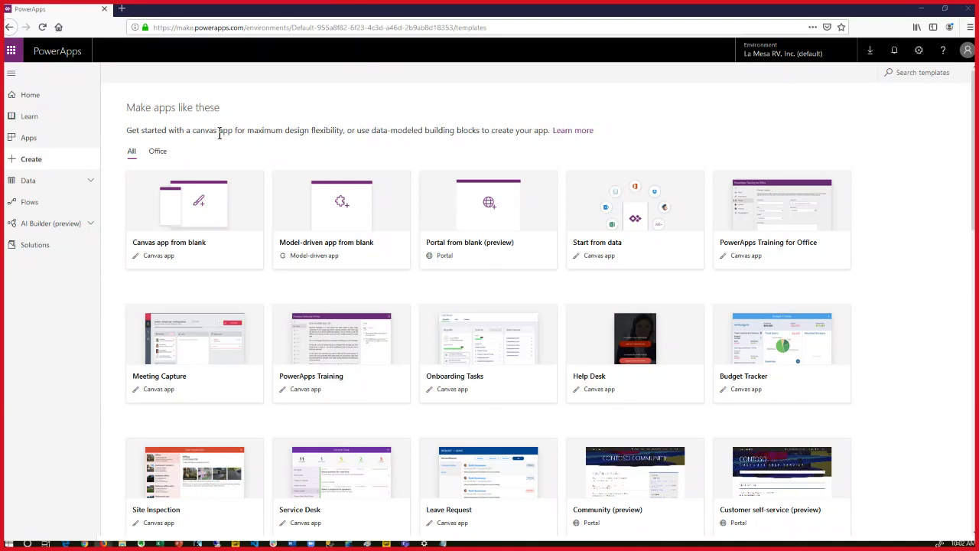
drag(220, 134, 445, 134)
click(299, 112)
Step: Search Google Images for "rv dealerships" in a new browser tab
click(122, 9)
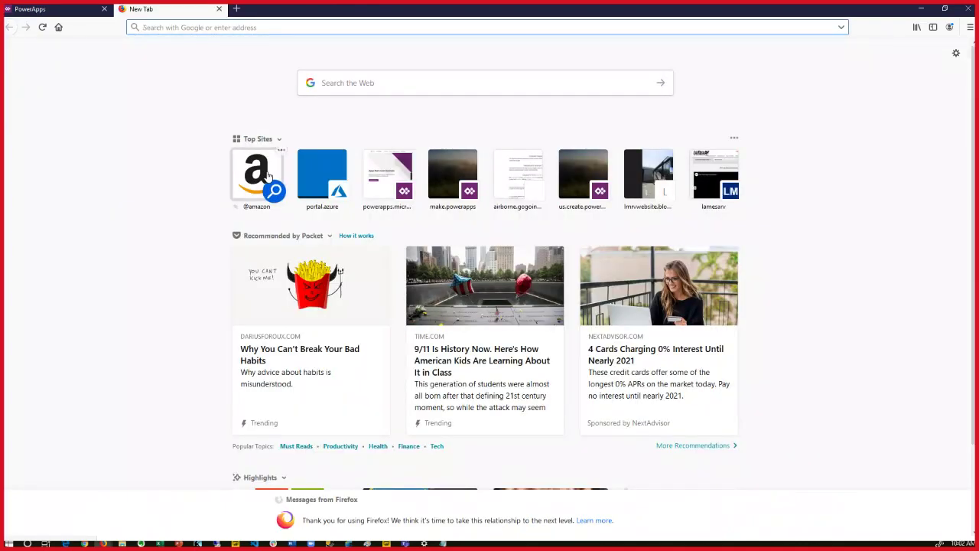
text(rv dealerships)
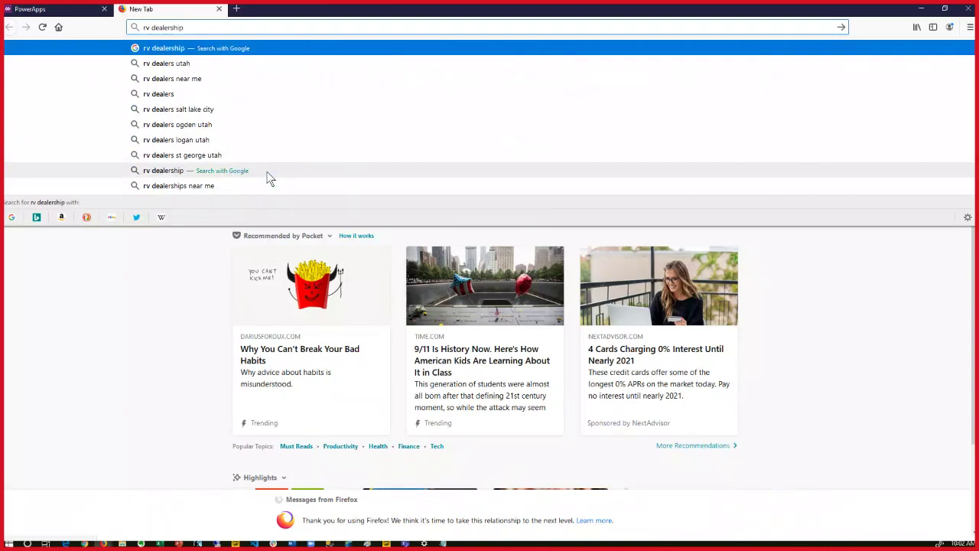
key(Return)
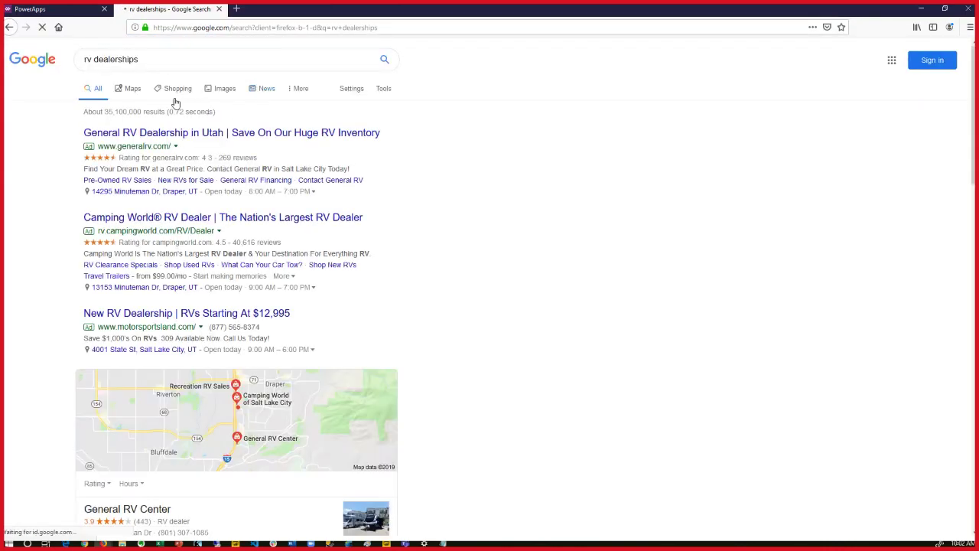
click(226, 93)
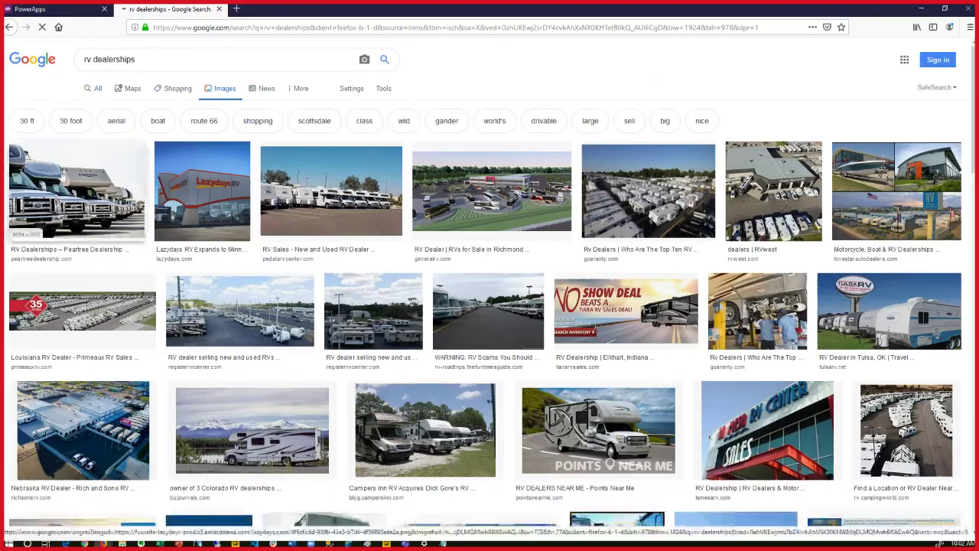
Step: Open the guaranty.com aerial photo of the RV lot, enlarge the page to 170% and look through more dealership pictures
click(642, 206)
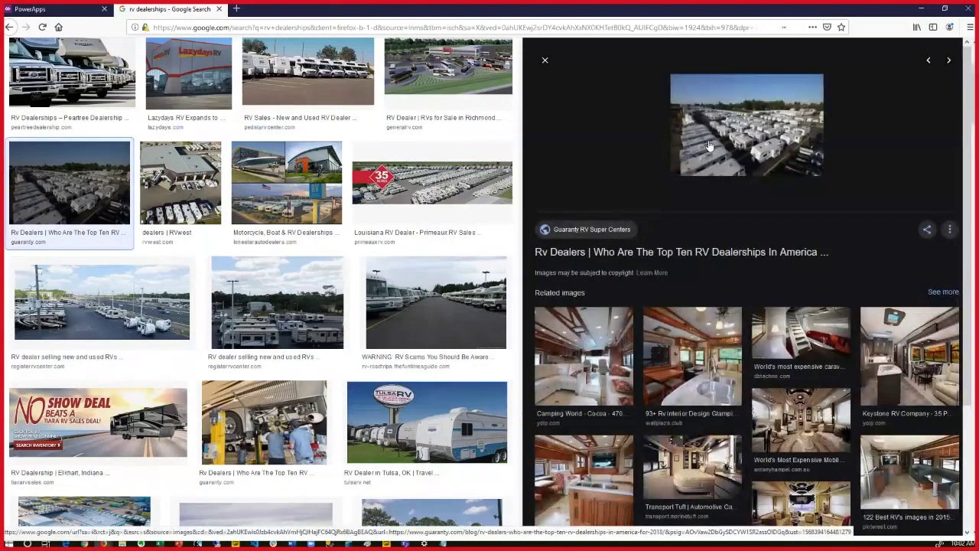
key(ctrl+plus)
key(ctrl+plus)
key(ctrl+plus)
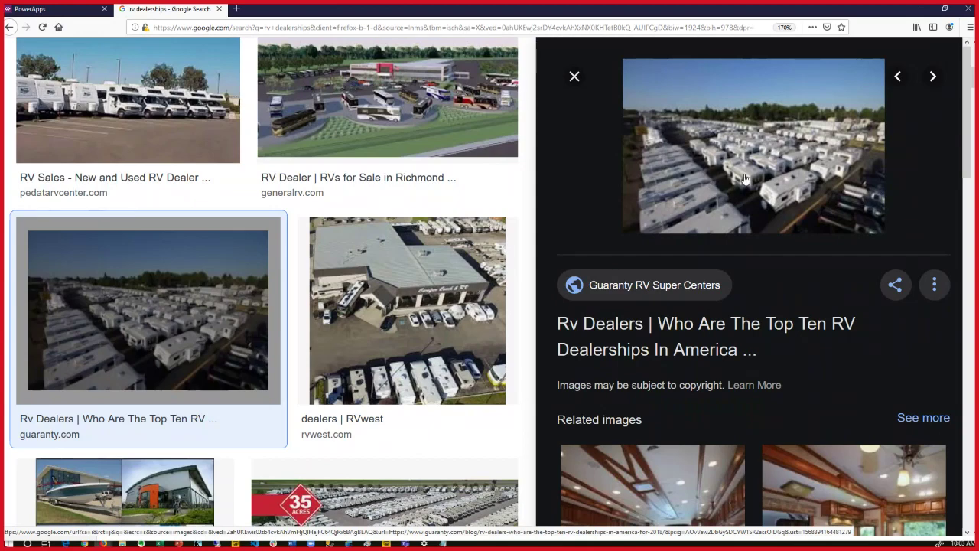
scroll(406, 270, down, 4)
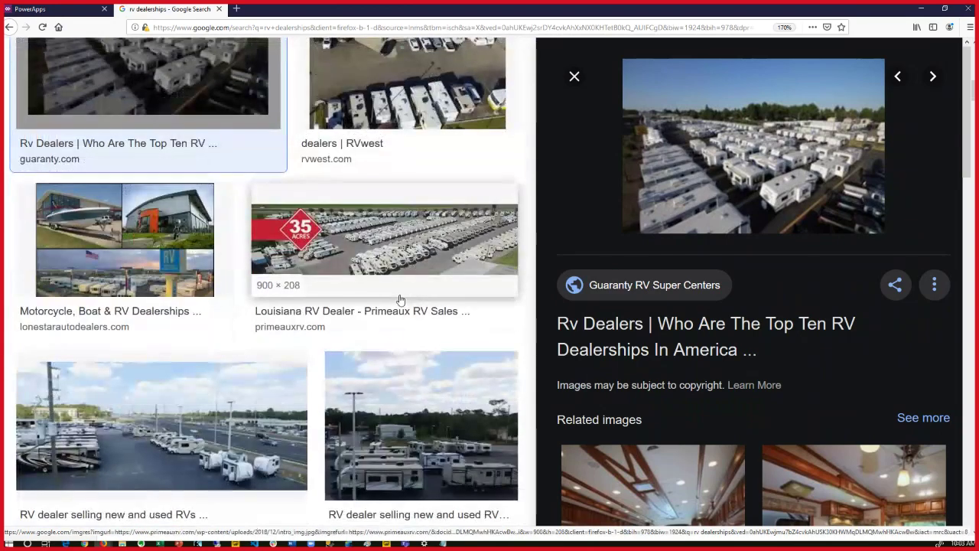
scroll(400, 299, down, 3)
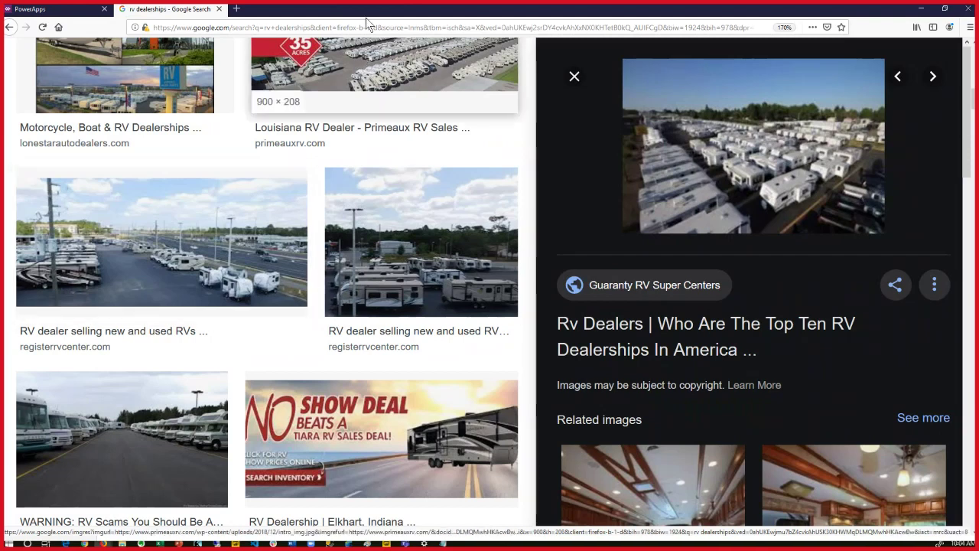
Step: Close the Firefox window with both its tabs and return to the SalesDB script in SQL Server Management Studio
double_click(706, 19)
click(649, 94)
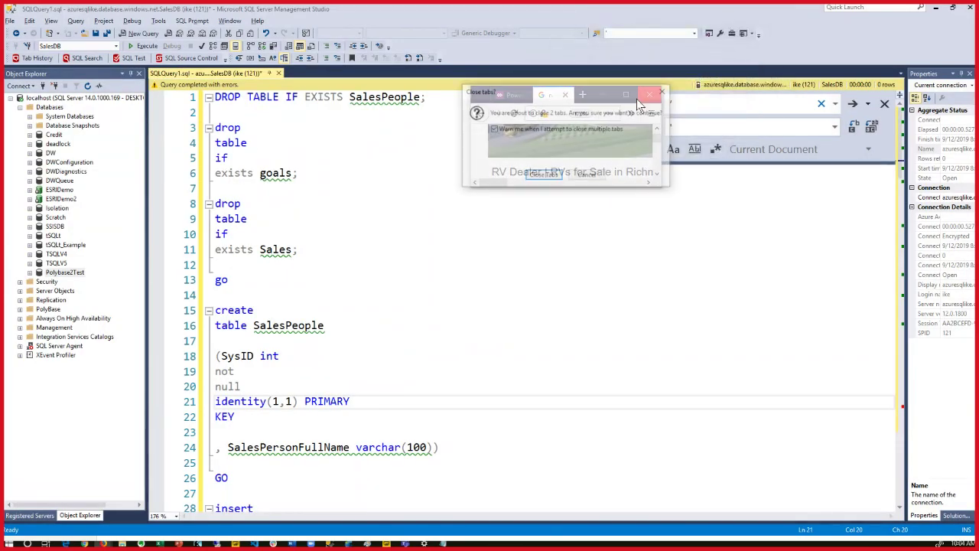
click(559, 174)
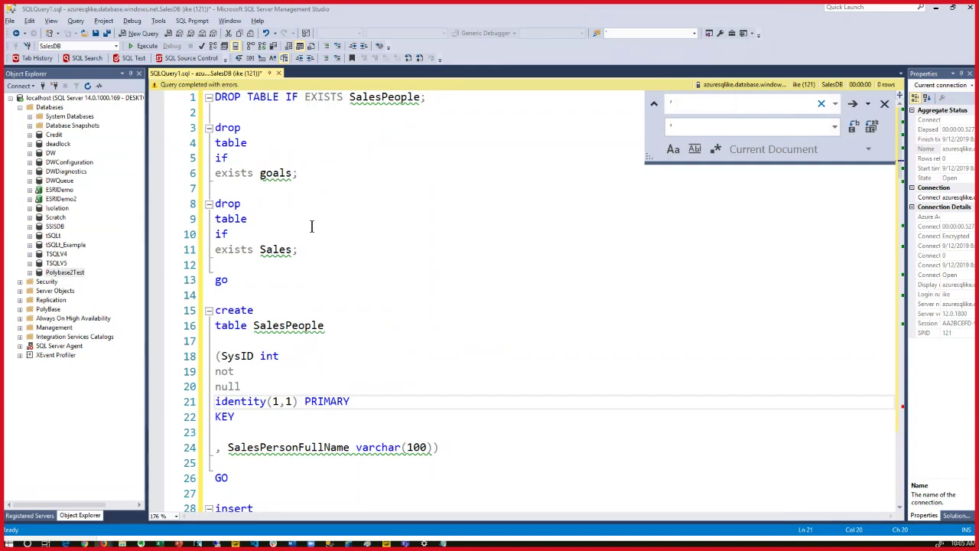
click(322, 280)
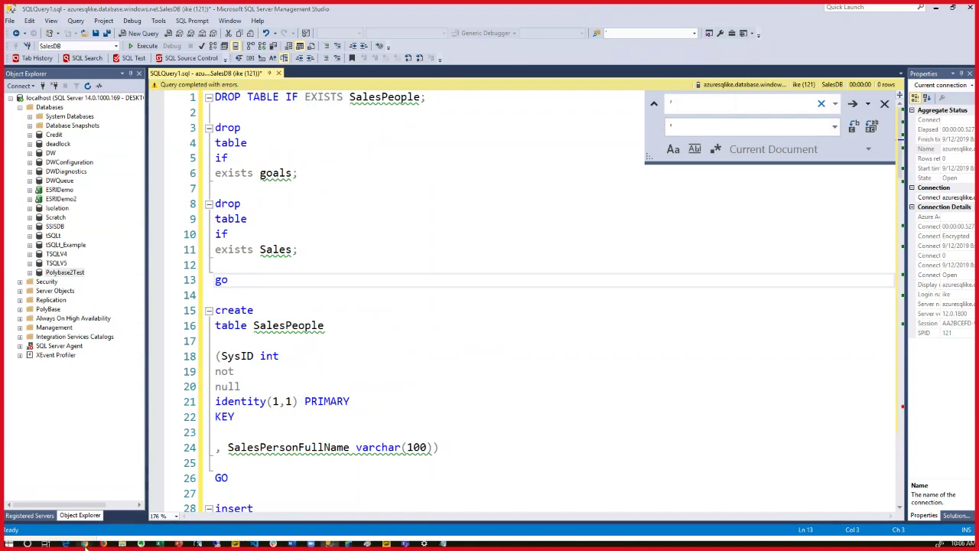
Step: Switch to the Chrome window that shows the SalesDB database in the Azure portal
mouse_move(84, 543)
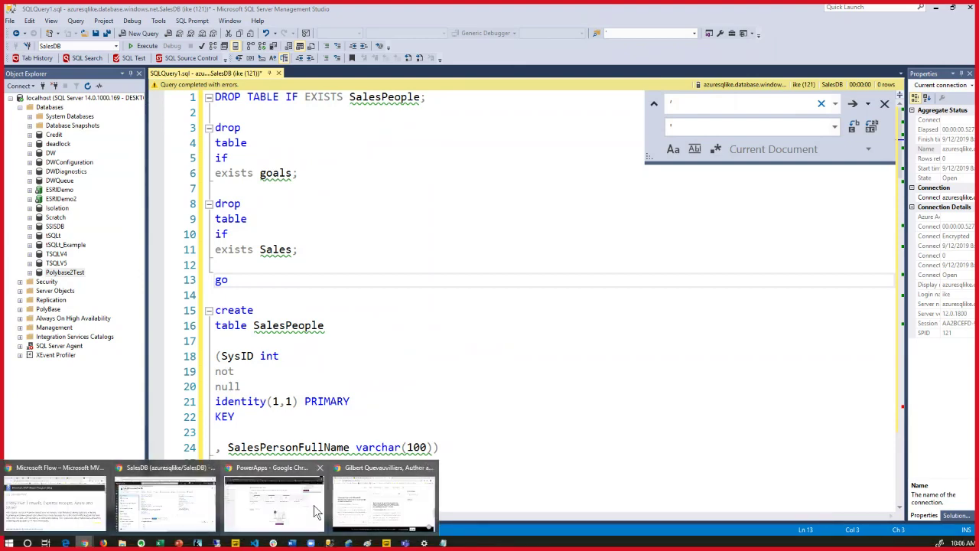
click(286, 513)
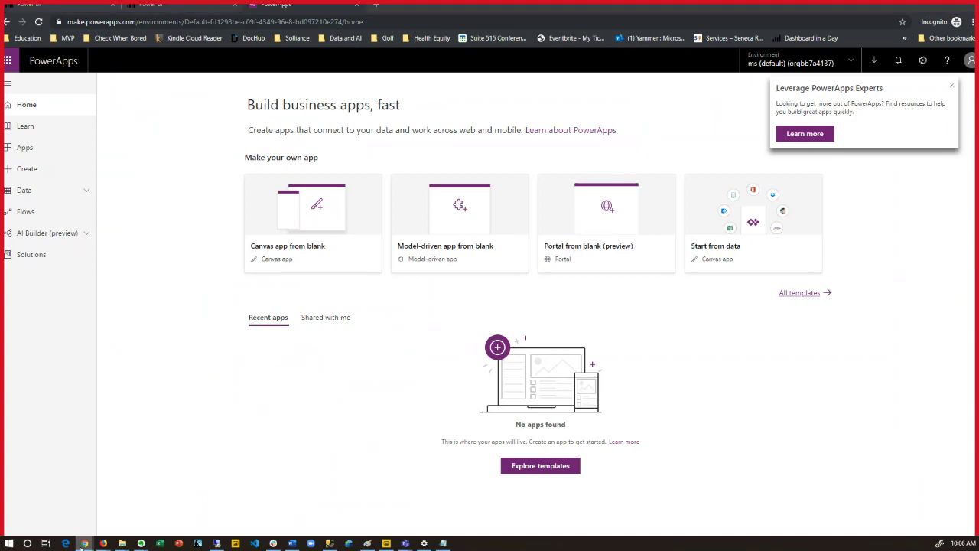
mouse_move(85, 543)
click(144, 508)
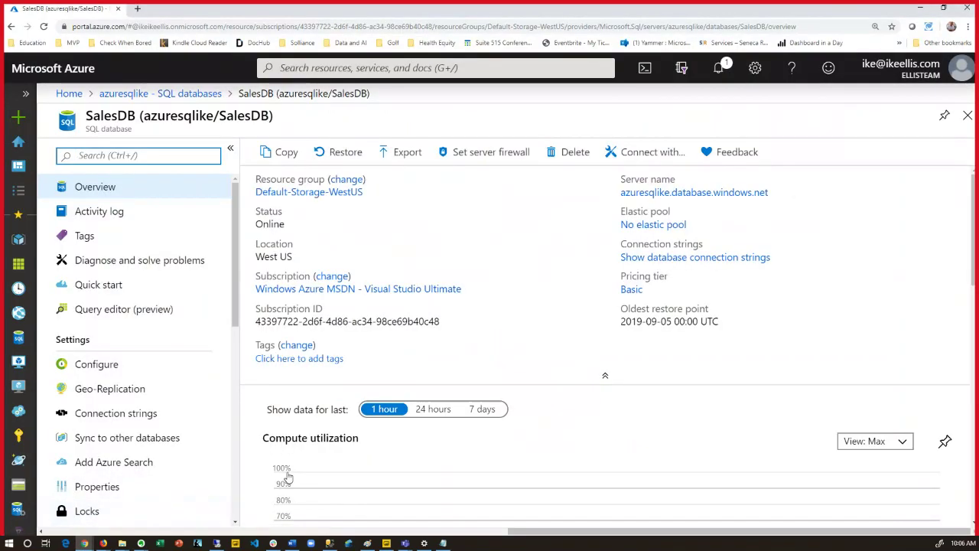
Step: Start a new Azure resource and look through the offers in the marketplace's Databases category
click(17, 119)
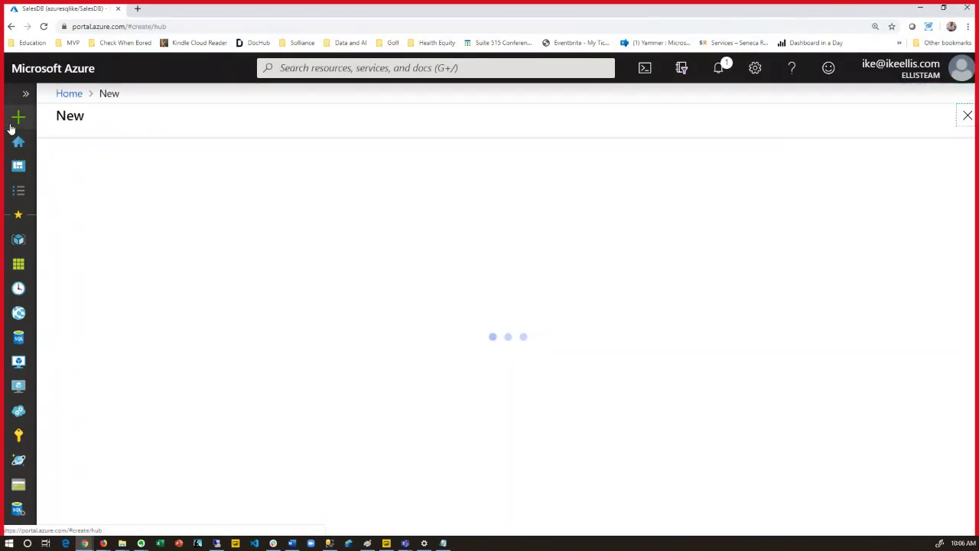
scroll(143, 320, down, 3)
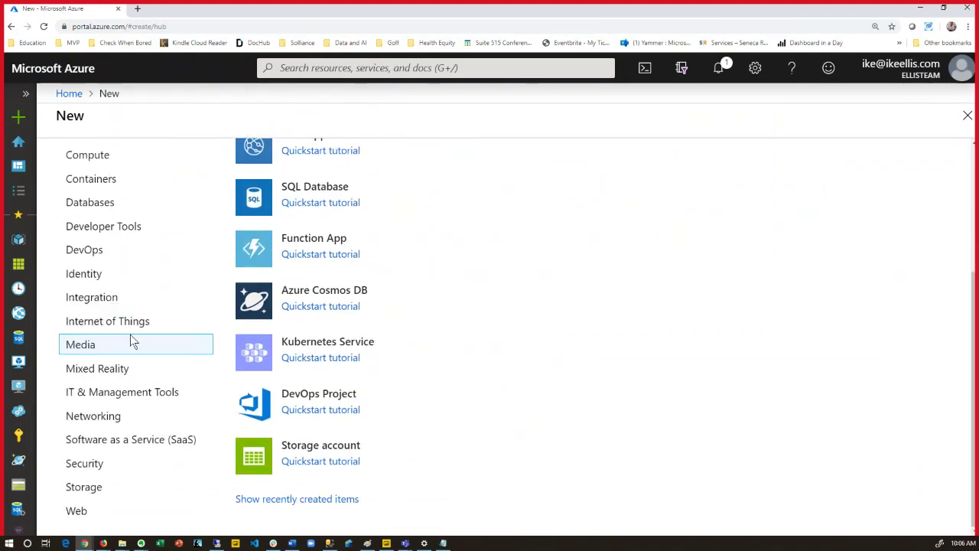
scroll(123, 440, up, 3)
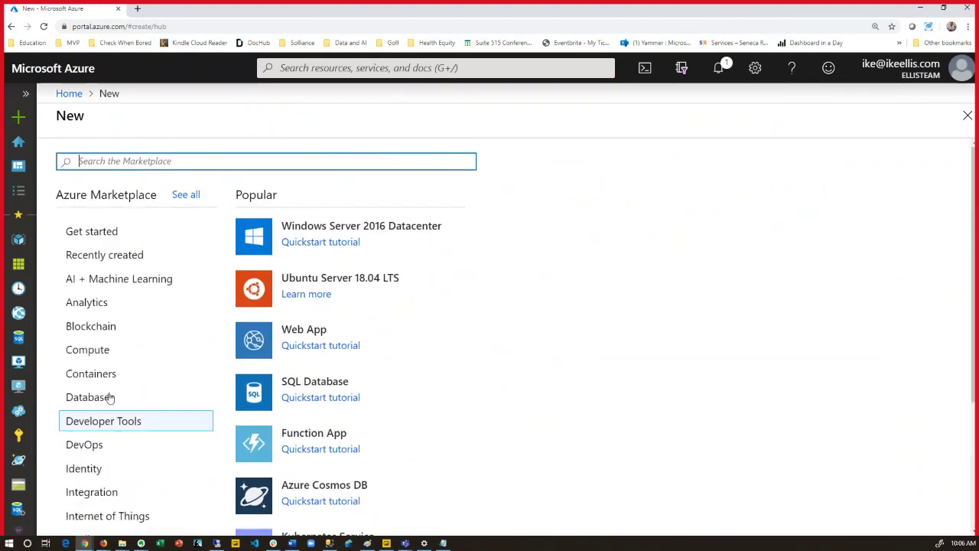
scroll(115, 377, down, 2)
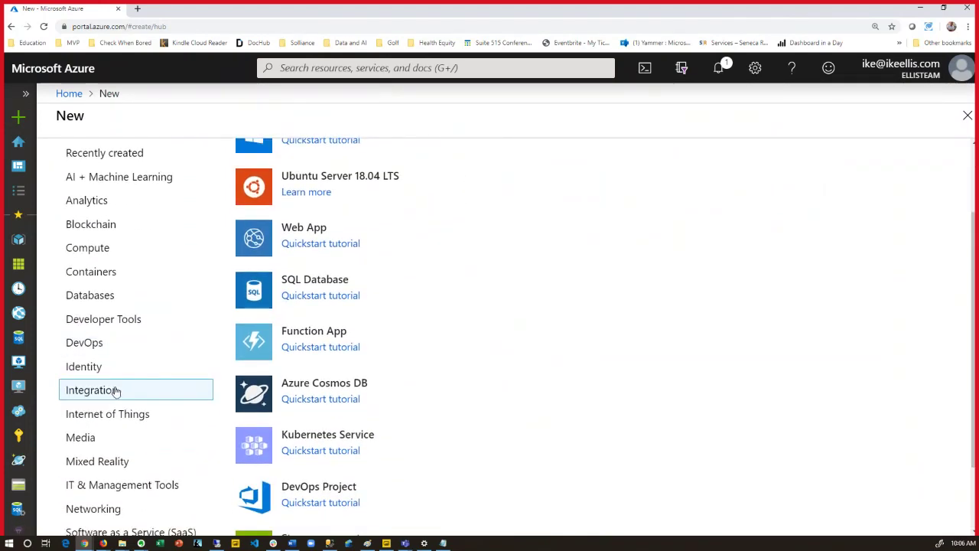
click(108, 297)
scroll(378, 235, up, 2)
scroll(356, 269, down, 3)
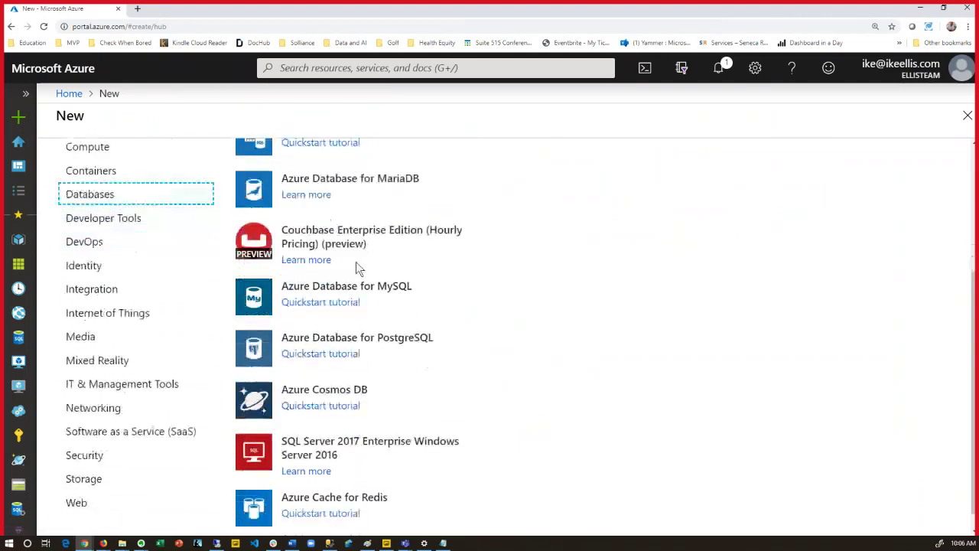
scroll(286, 385, up, 3)
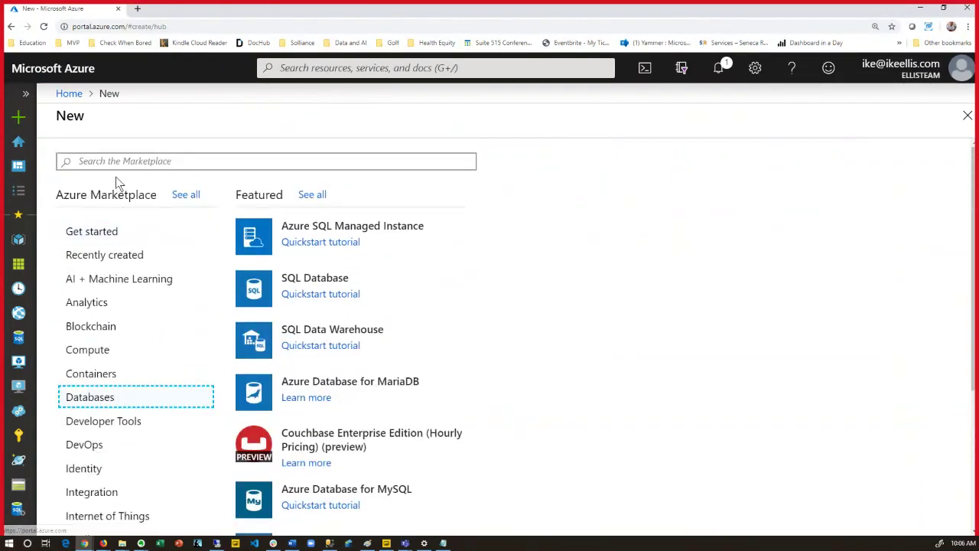
Step: Search the marketplace for "sql server" and open the Azure SQL offer
click(119, 167)
text(sql server)
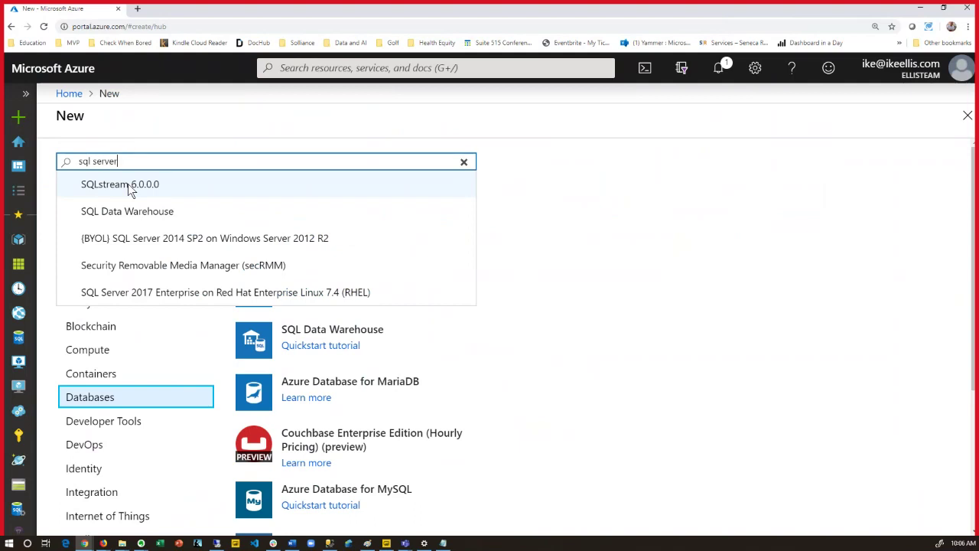
key(Return)
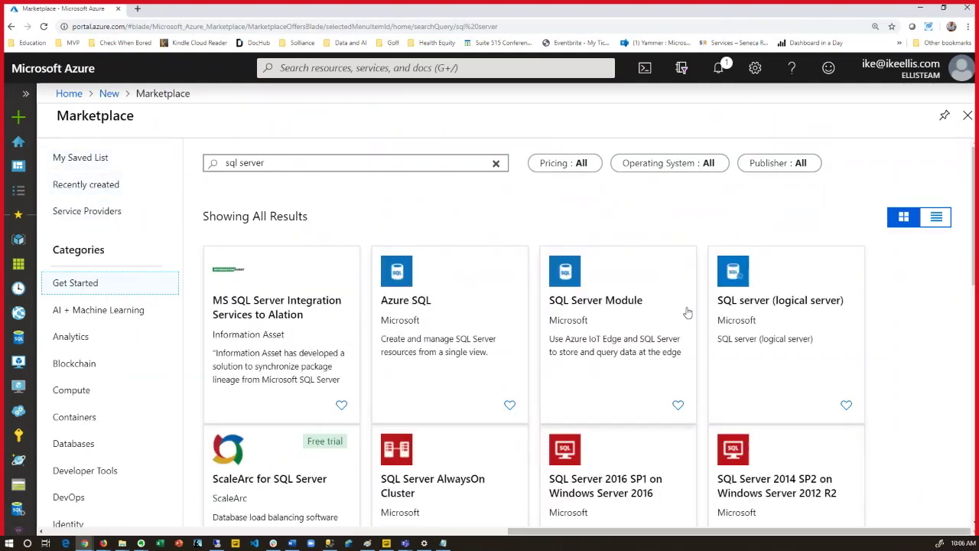
click(414, 305)
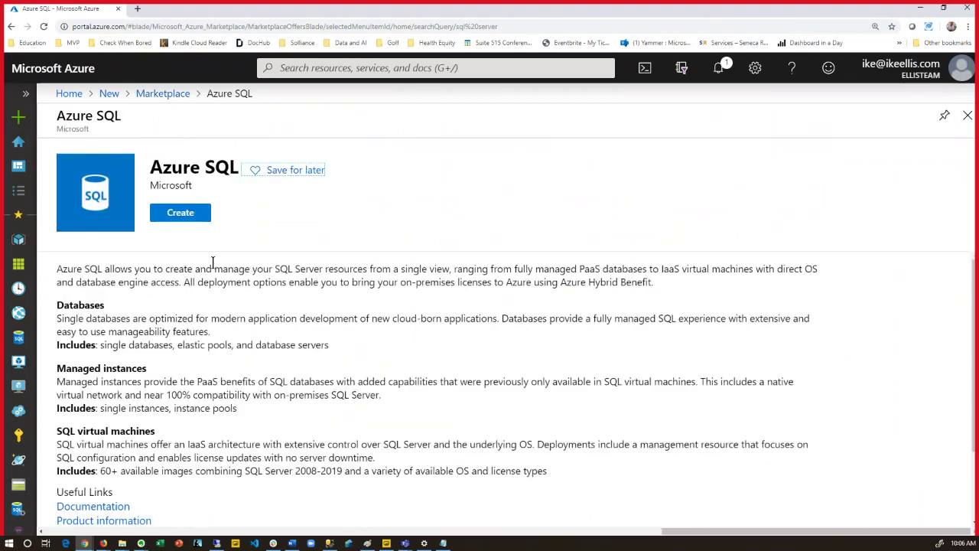
Step: Open the creation form for a single Azure SQL database and review its project details, database name, server and compute settings
click(188, 219)
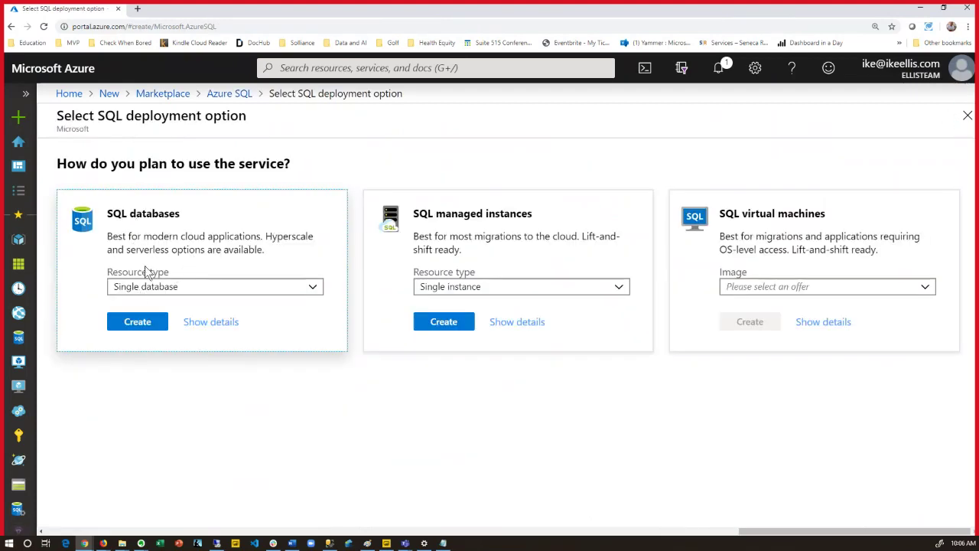
click(138, 322)
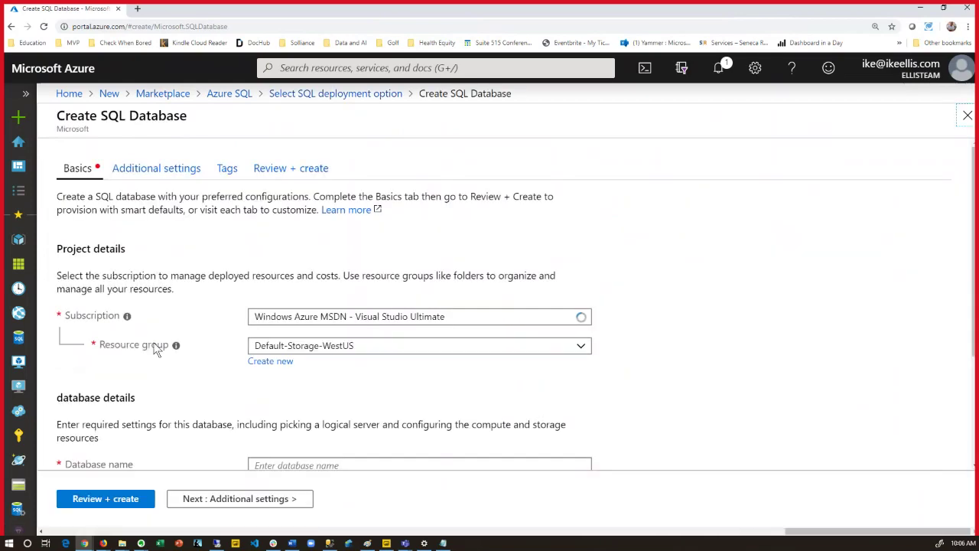
scroll(264, 245, down, 2)
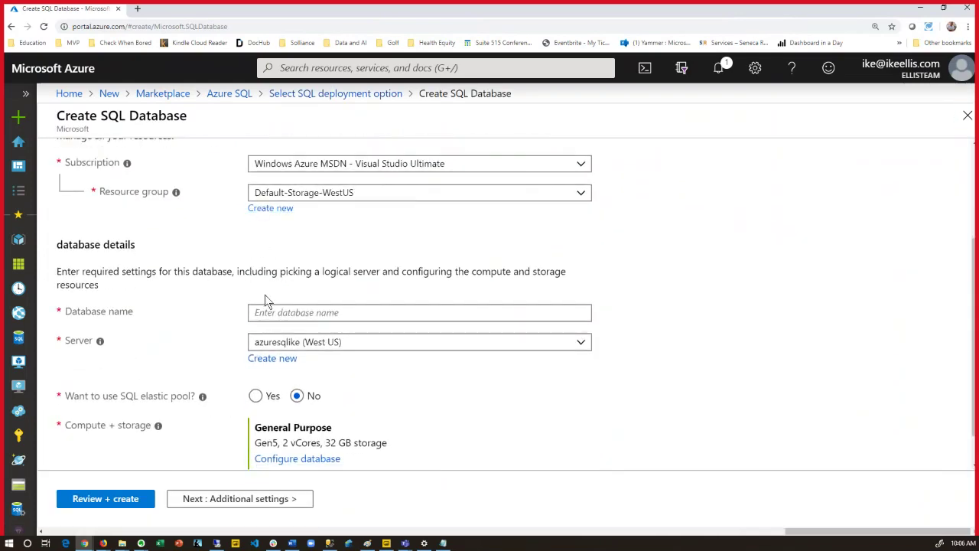
click(276, 313)
scroll(274, 325, down, 1)
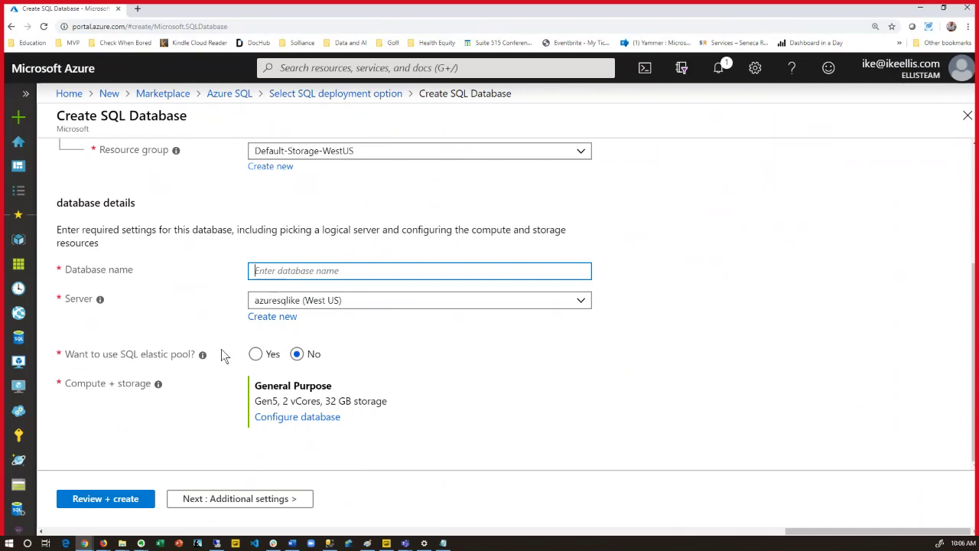
scroll(300, 408, up, 2)
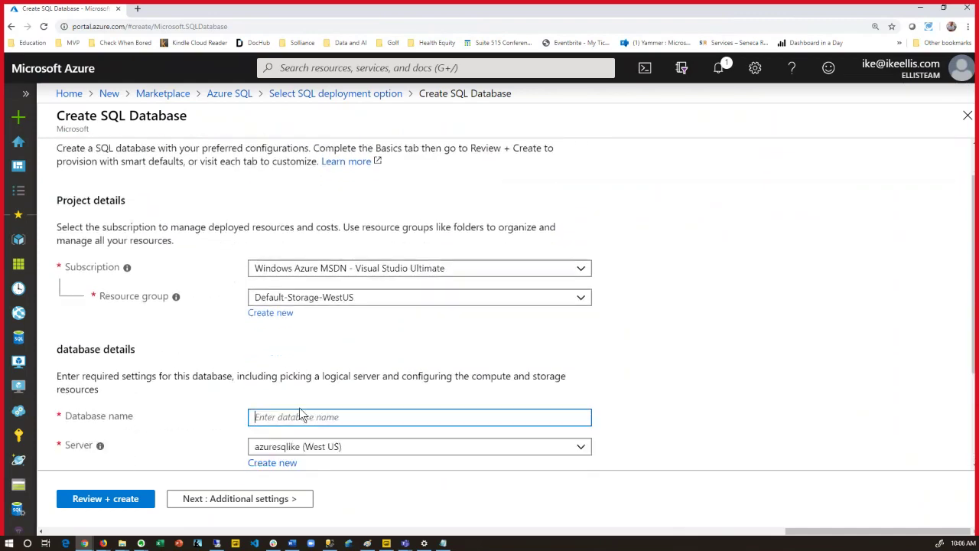
scroll(284, 419, down, 2)
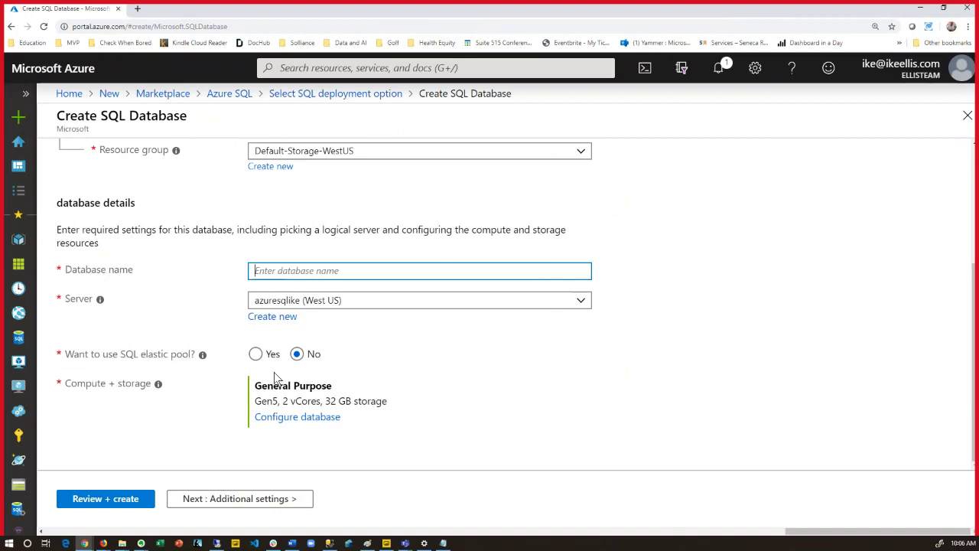
scroll(268, 375, up, 2)
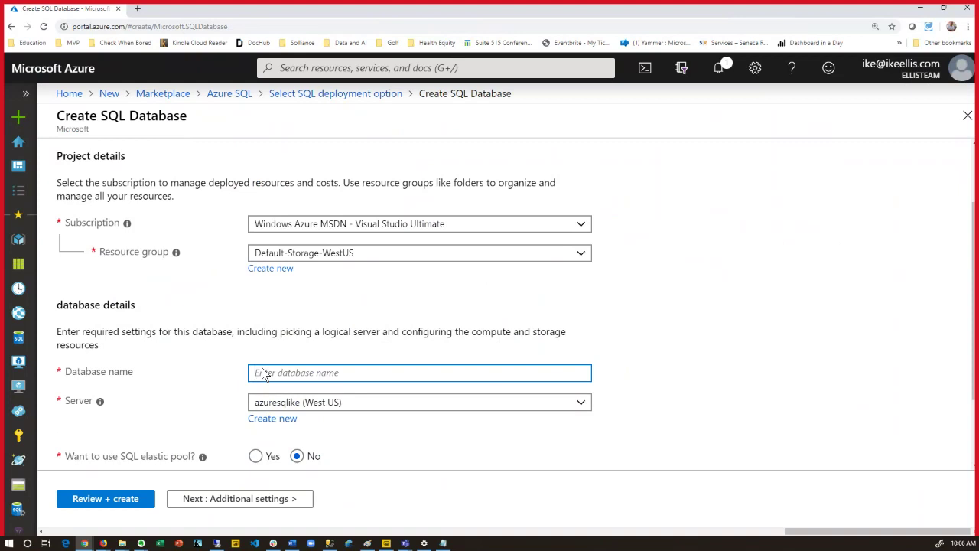
scroll(271, 329, down, 2)
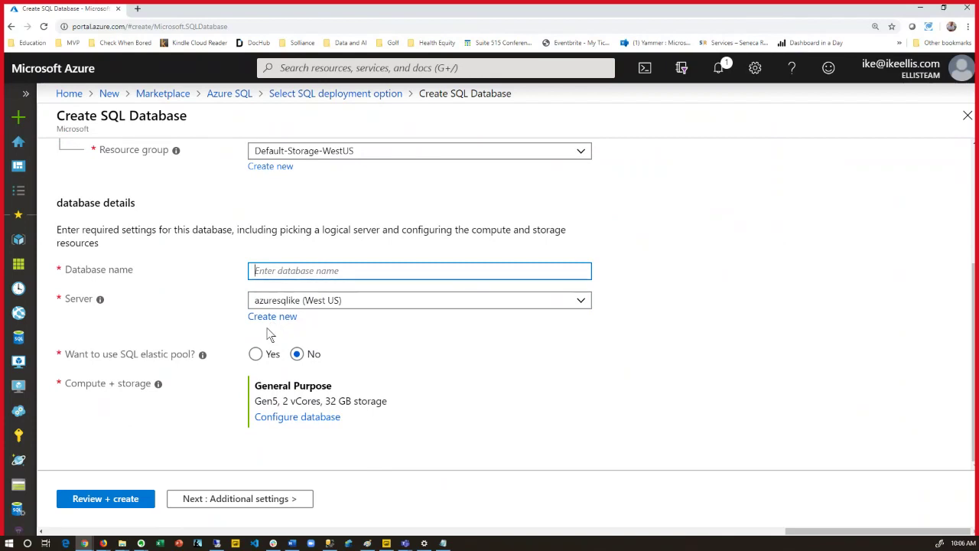
Step: Leave the database creation form and open the azuresqlike SQL server from the list of all resources
click(19, 263)
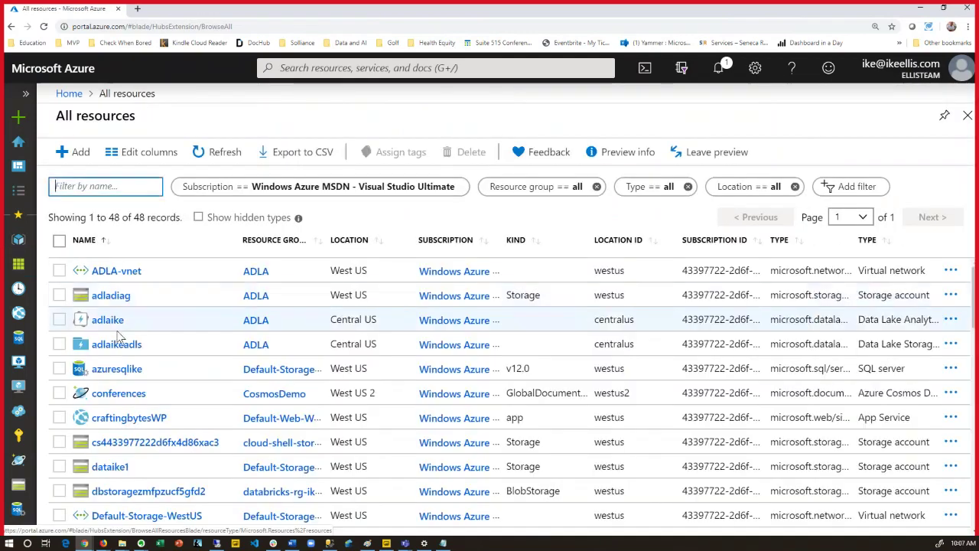
scroll(130, 396, down, 2)
scroll(130, 396, up, 1)
scroll(130, 395, up, 1)
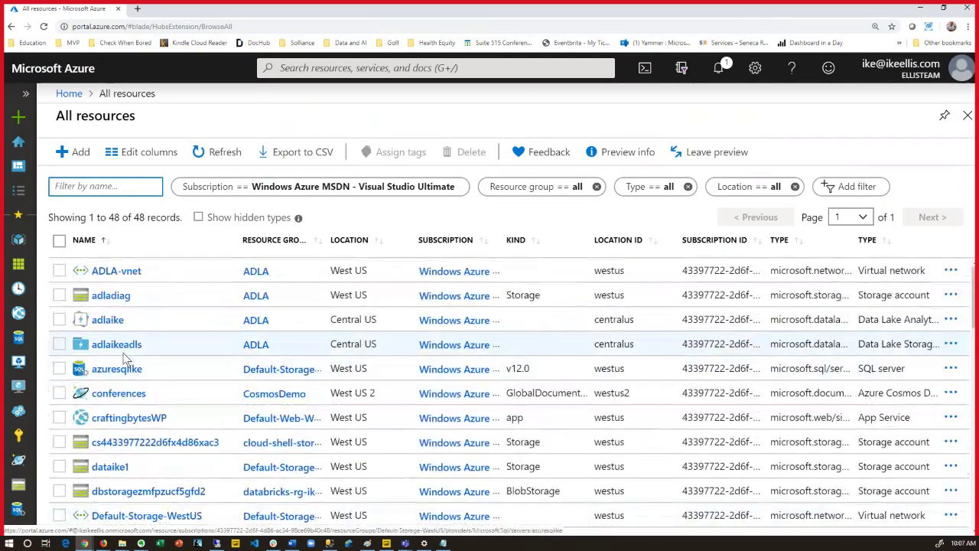
click(118, 371)
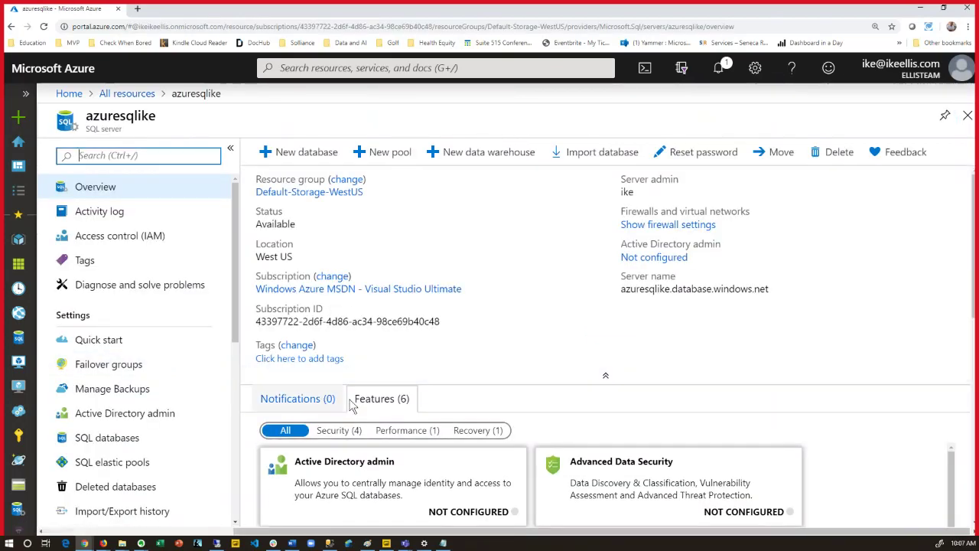
Step: Open the SalesDB database from the server's SQL databases and look over its overview page
scroll(383, 405, down, 5)
scroll(92, 394, down, 1)
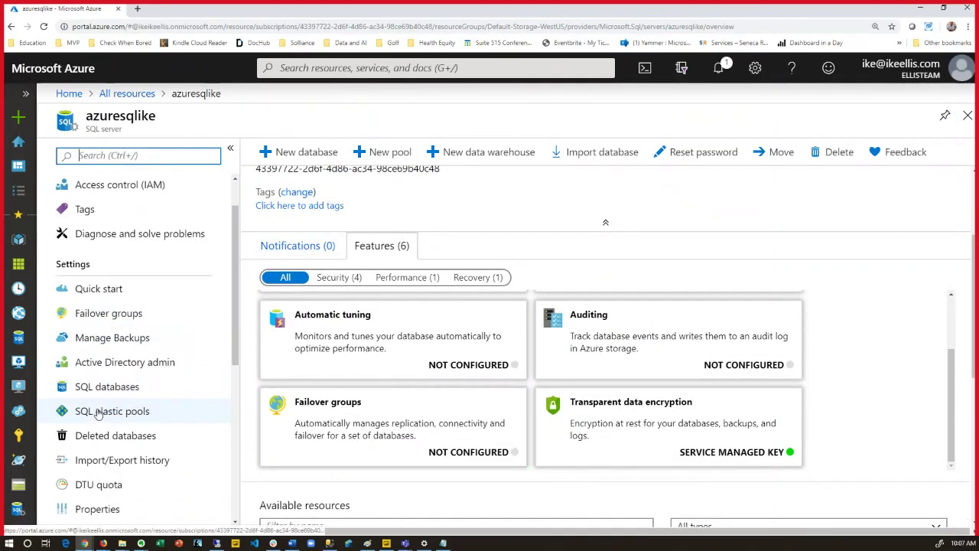
click(104, 388)
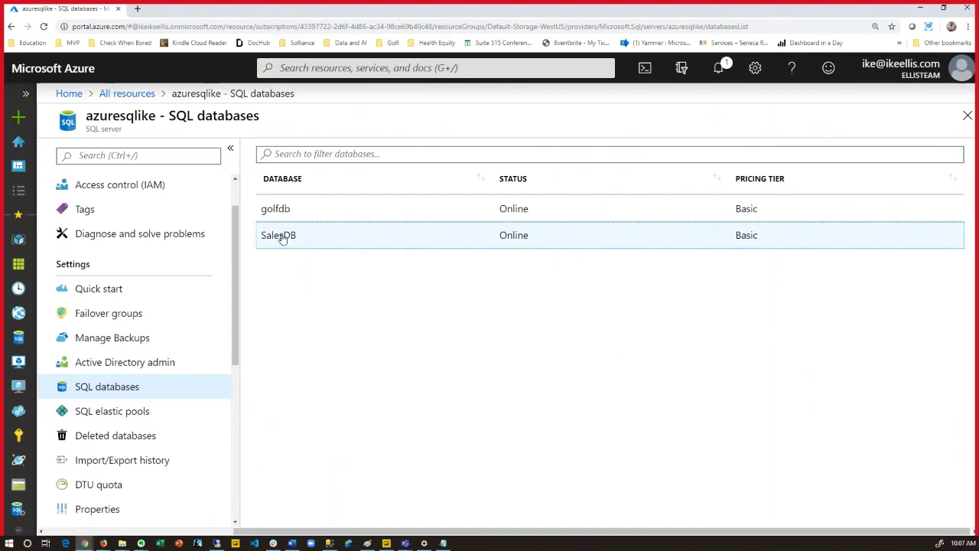
click(280, 235)
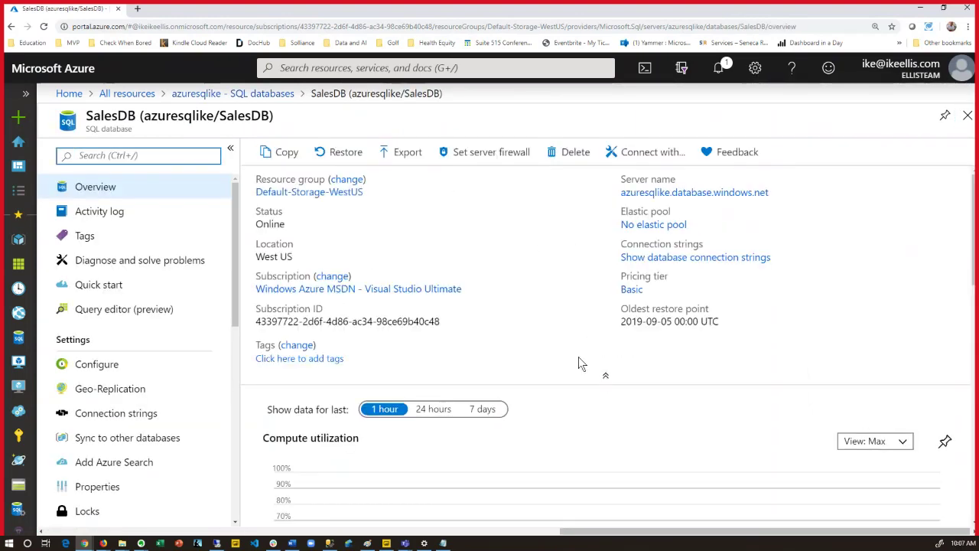
scroll(570, 382, down, 4)
scroll(547, 417, up, 4)
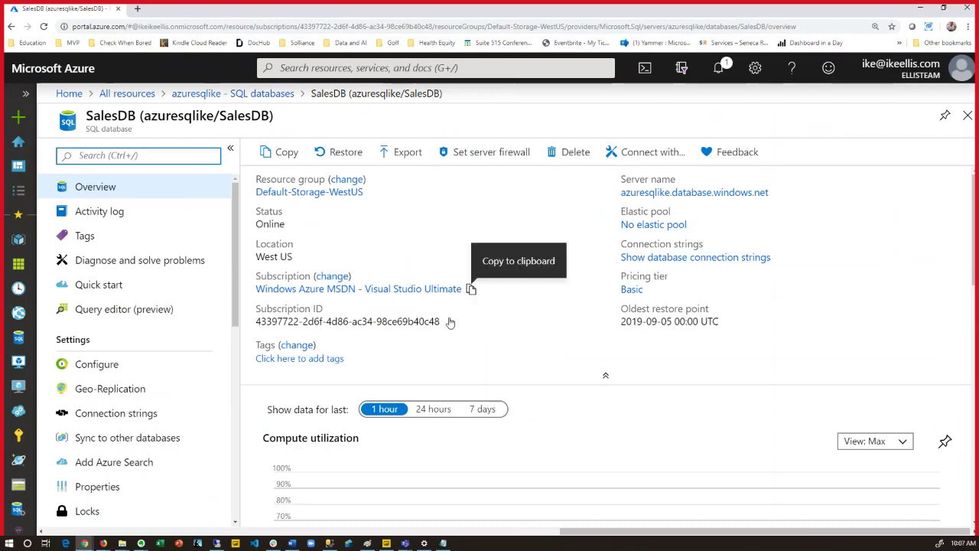
Step: Switch to the SalesDB script in SQL Server Management Studio and review how the SalesPeople table is created and filled
click(329, 543)
click(374, 344)
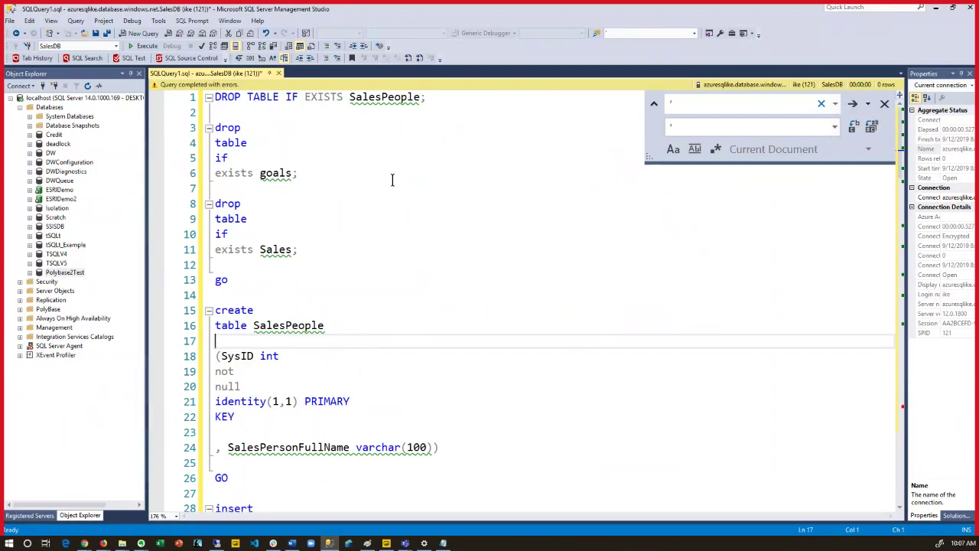
scroll(272, 253, down, 1)
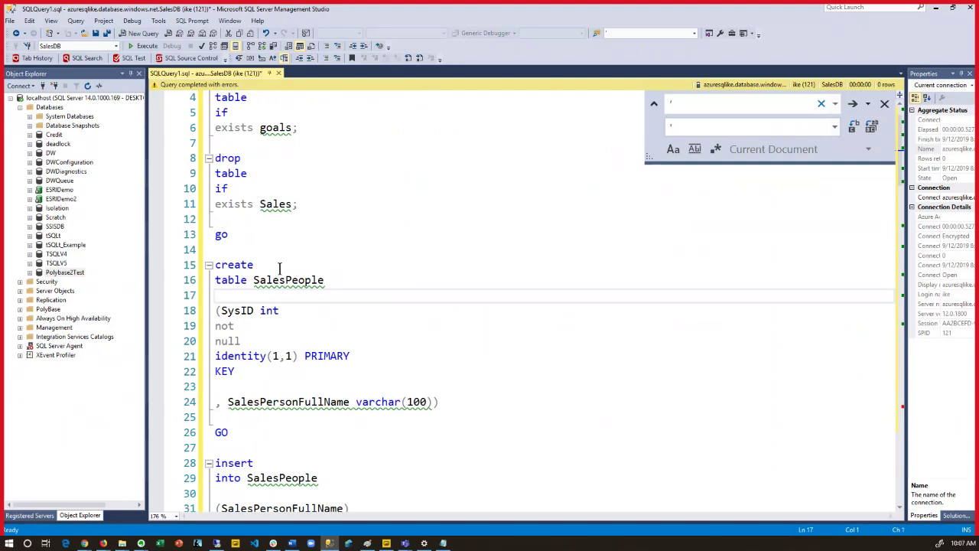
double_click(285, 280)
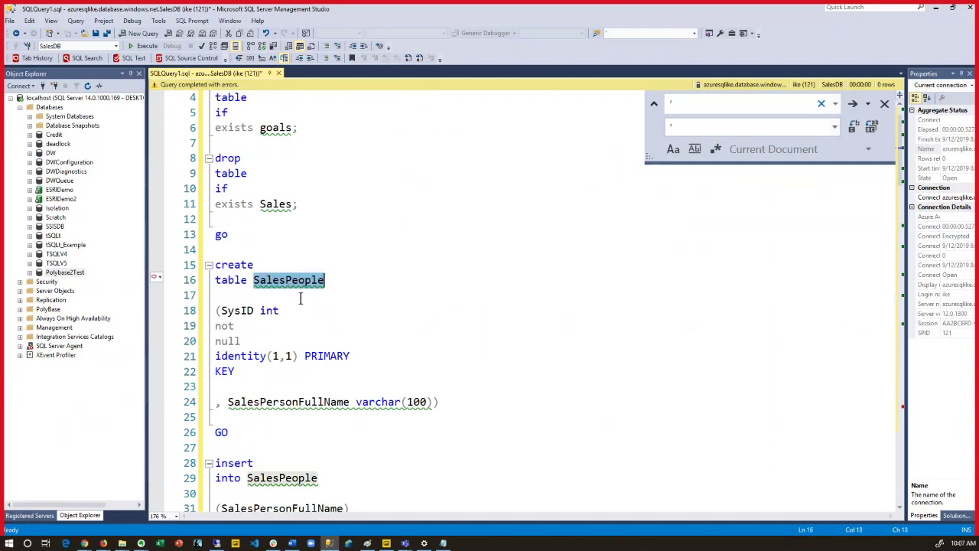
scroll(300, 298, down, 6)
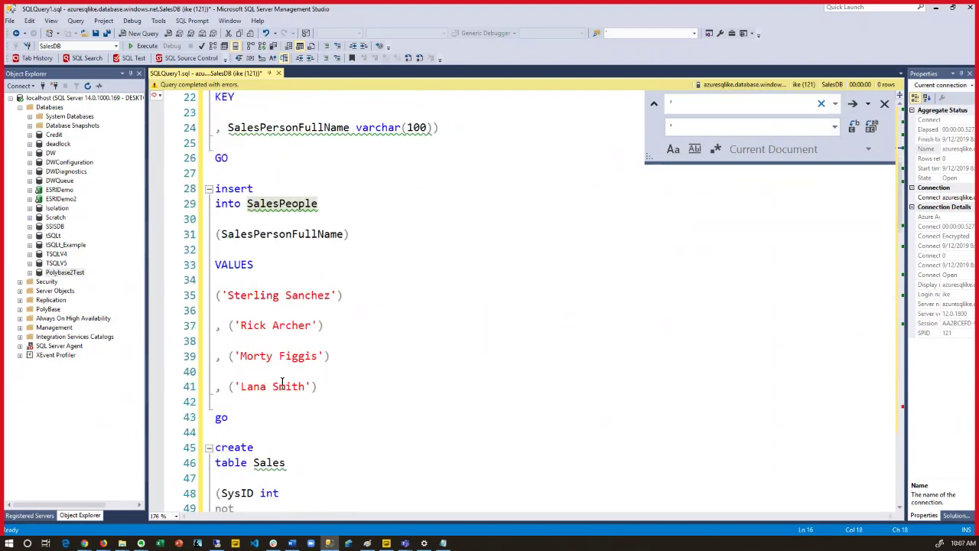
scroll(281, 382, down, 1)
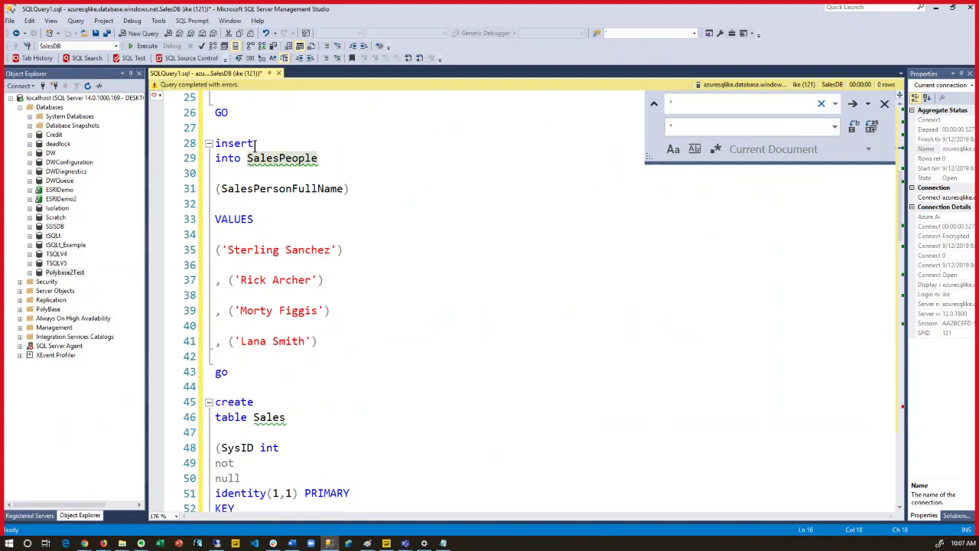
Step: Examine the Sales table definition in the script, including its customer, order date, salesperson and SaleAmount columns
scroll(272, 324, down, 2)
double_click(273, 325)
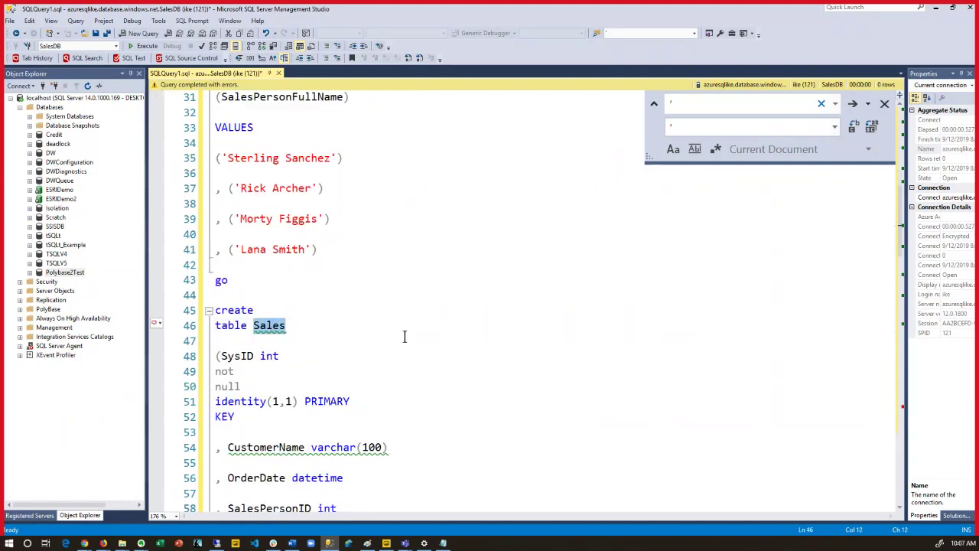
scroll(366, 343, down, 3)
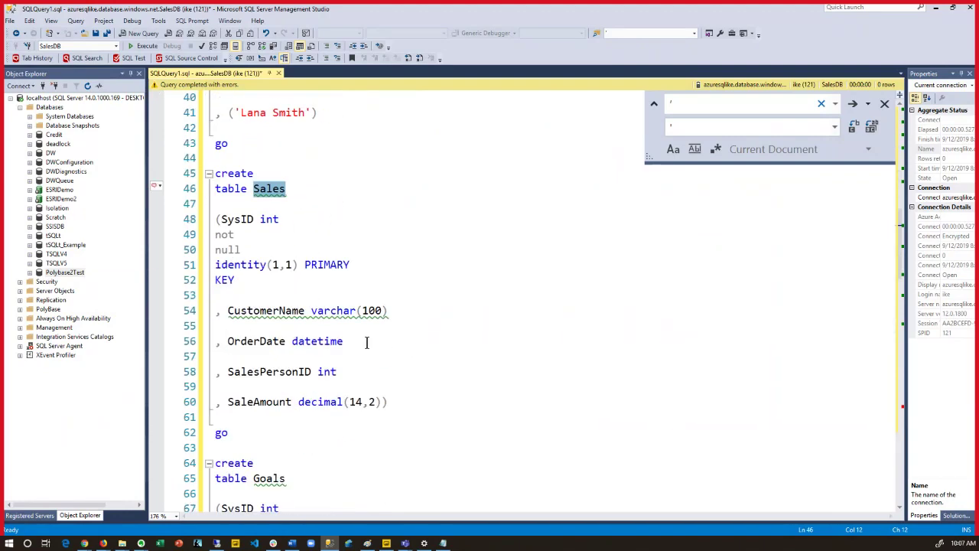
double_click(260, 402)
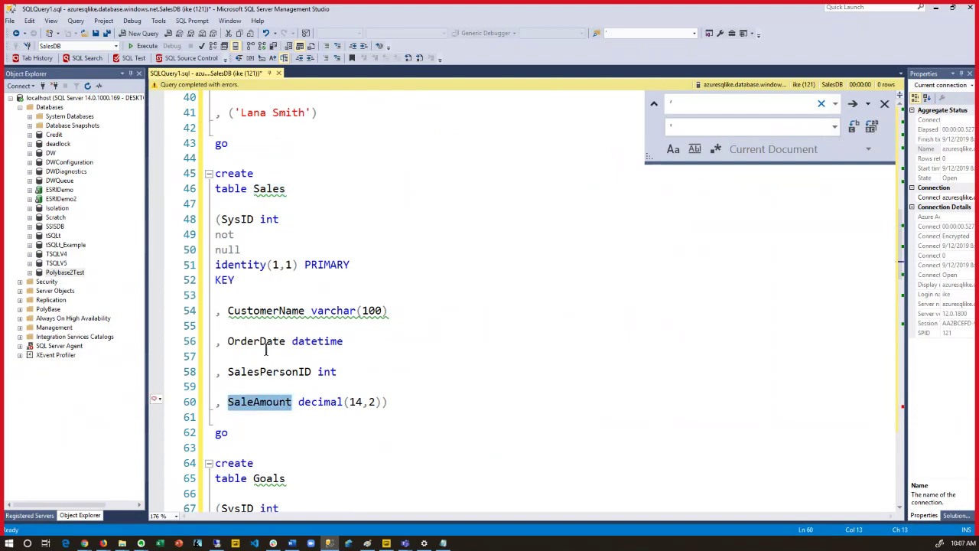
Step: Examine the Goals table definition with its SalesPersonID column, and the statements that insert rows into Sales
scroll(283, 397, down, 4)
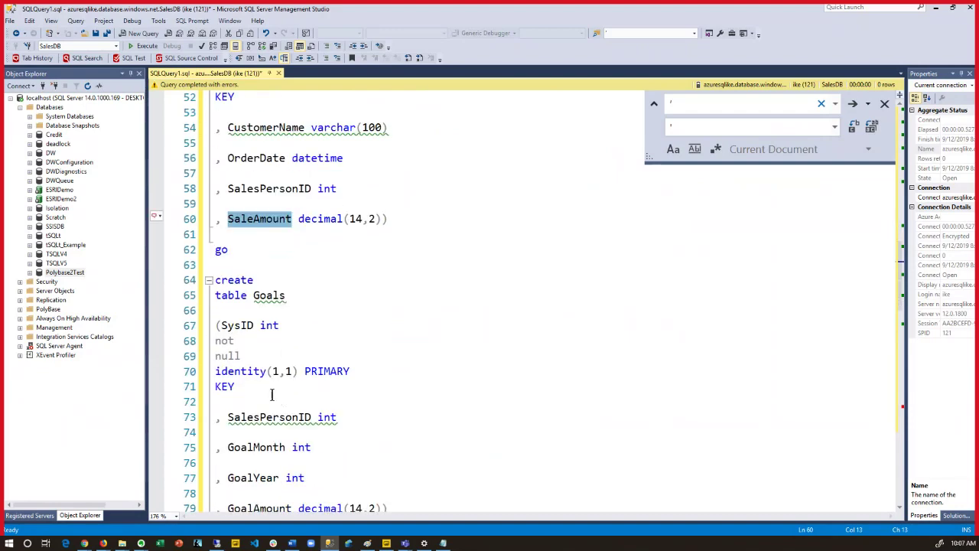
double_click(267, 297)
scroll(279, 375, down, 2)
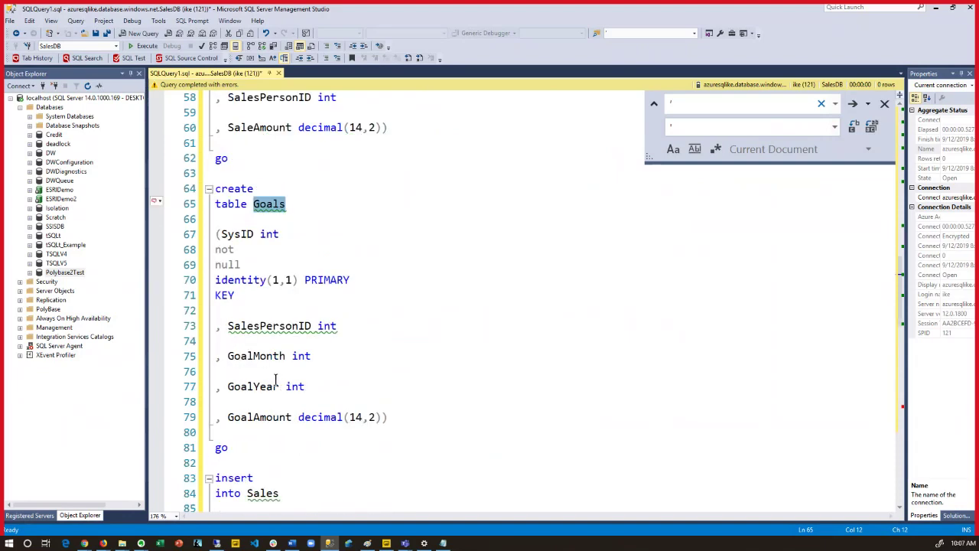
double_click(264, 327)
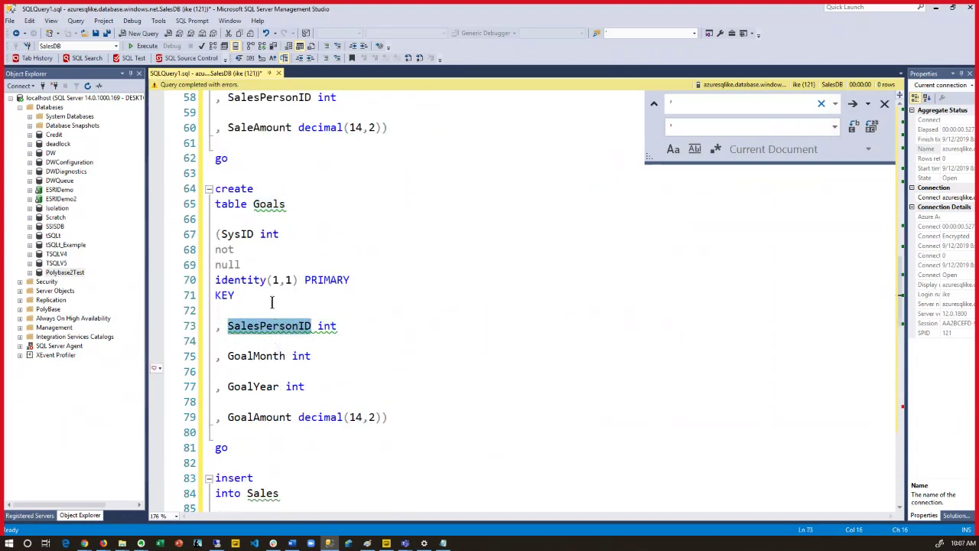
scroll(278, 284, up, 5)
scroll(279, 284, down, 5)
scroll(261, 426, down, 14)
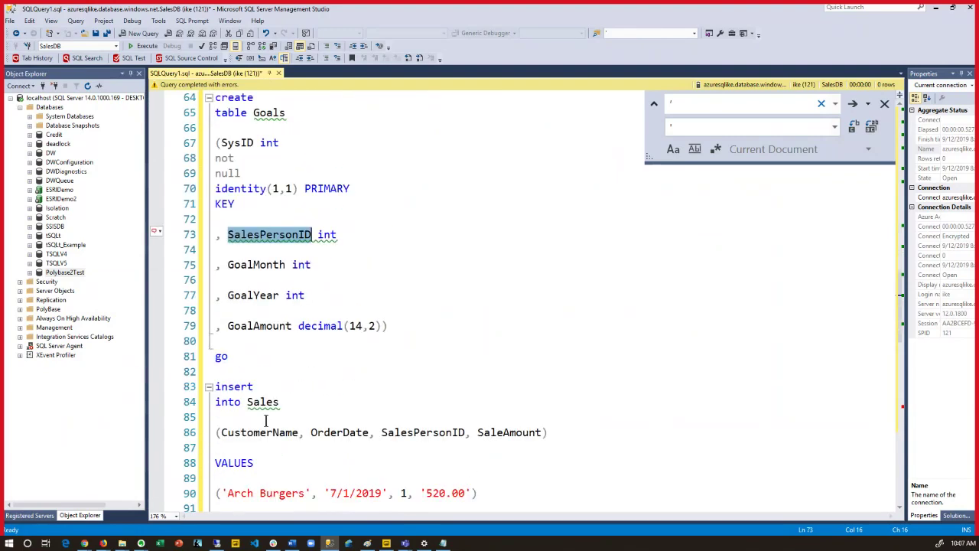
Step: Execute the whole script against SalesDB to recreate the tables and insert the sample rows
scroll(273, 416, up, 20)
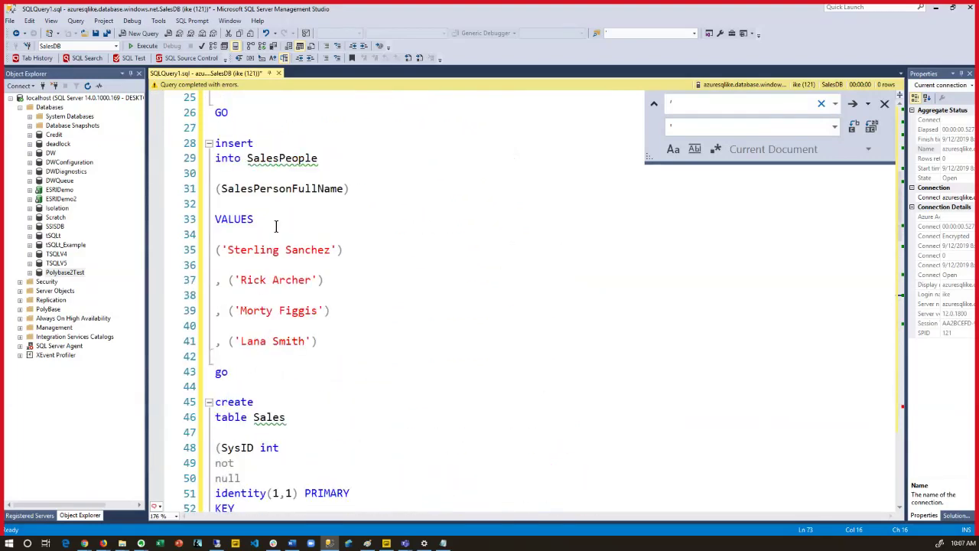
click(277, 223)
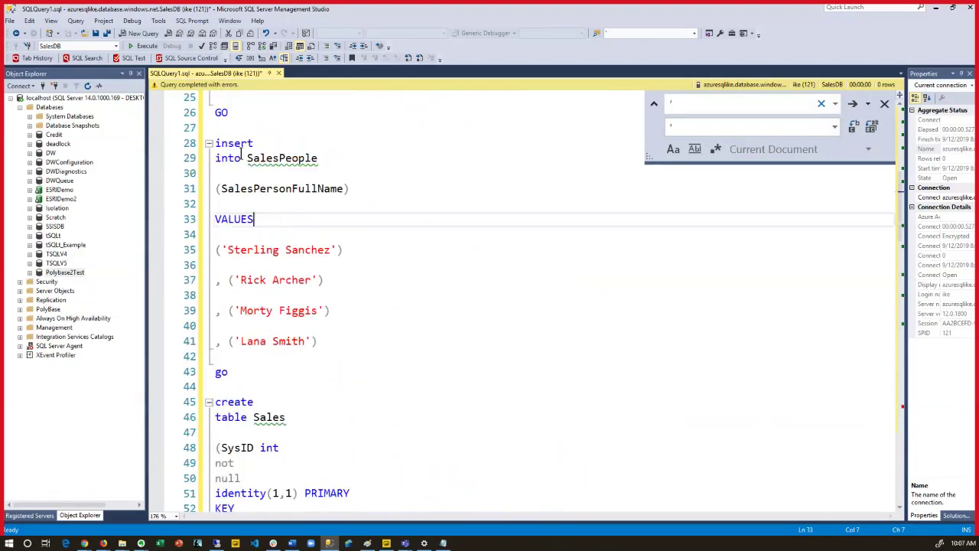
click(147, 48)
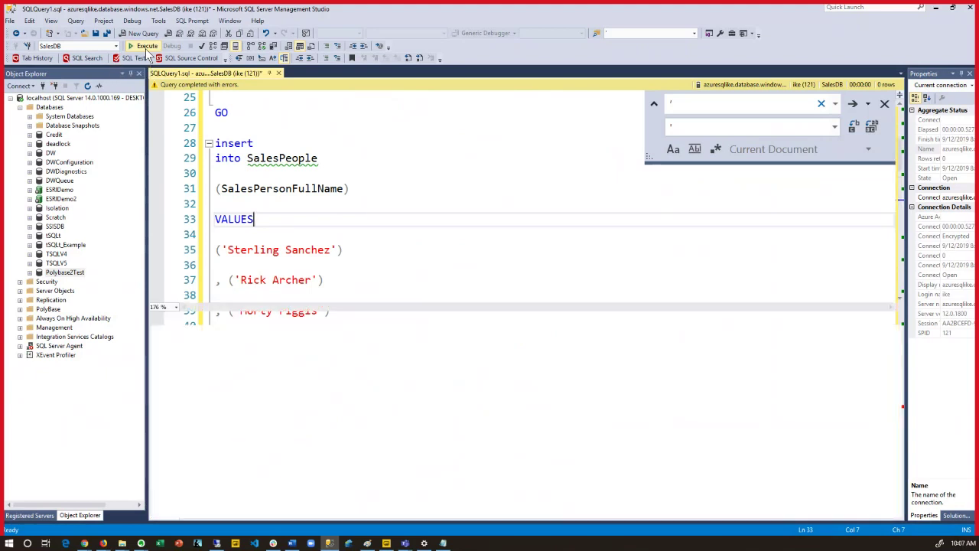
scroll(347, 209, up, 3)
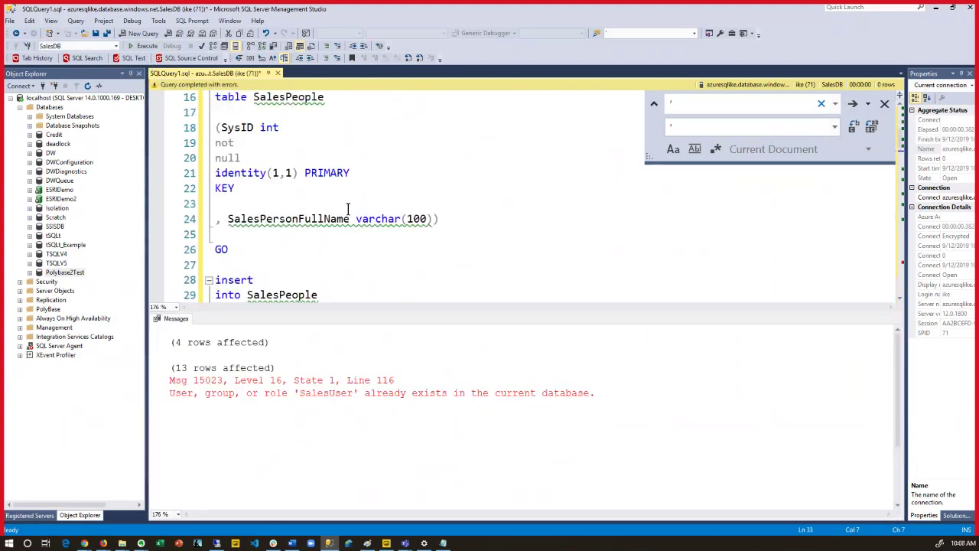
Step: Run SELECT * FROM sales in a new query window and inspect the returned sales rows
click(139, 33)
text(sele)
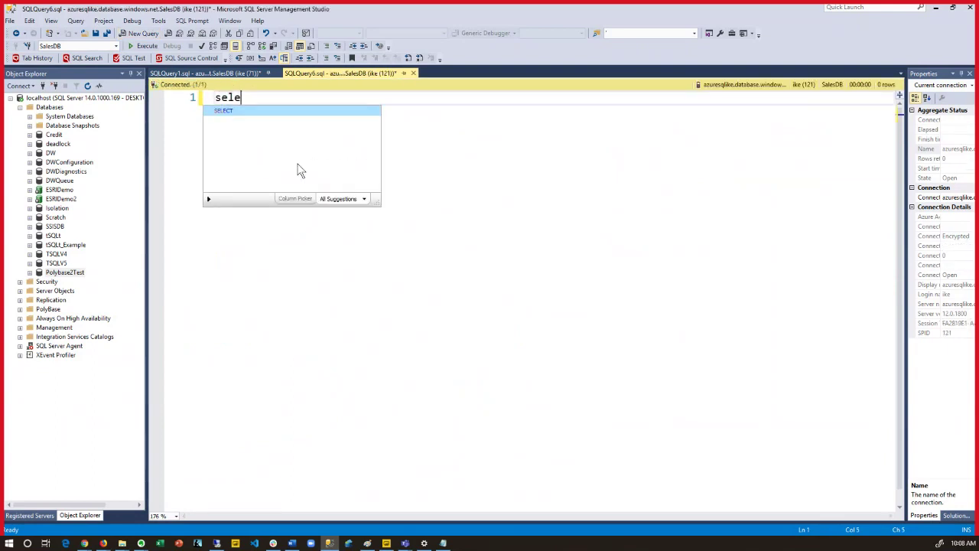
text(ct * from sales)
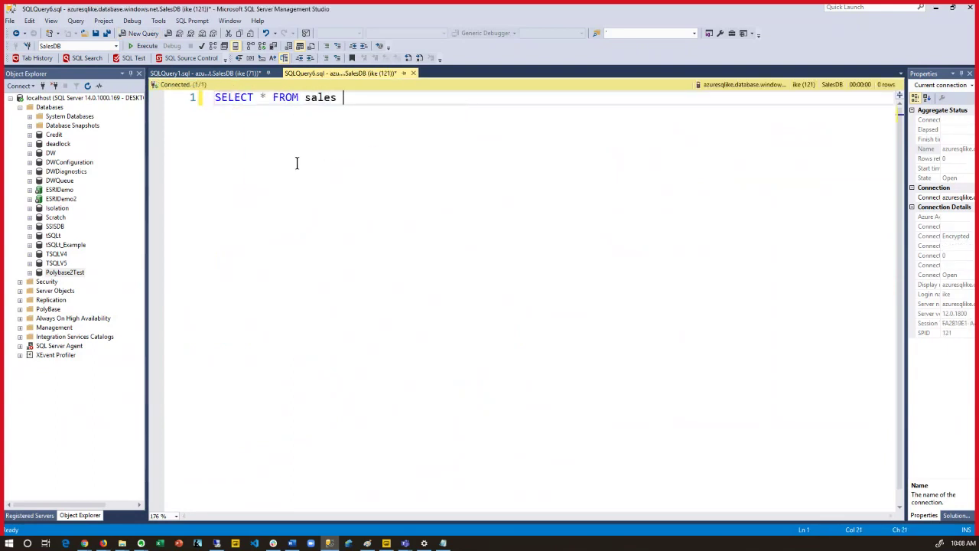
key(F5)
drag(404, 464, 342, 436)
click(386, 359)
Step: Add the query SELECT * FROM dbo.SalesPeople below the first one, run only that statement and inspect its rows
click(384, 146)
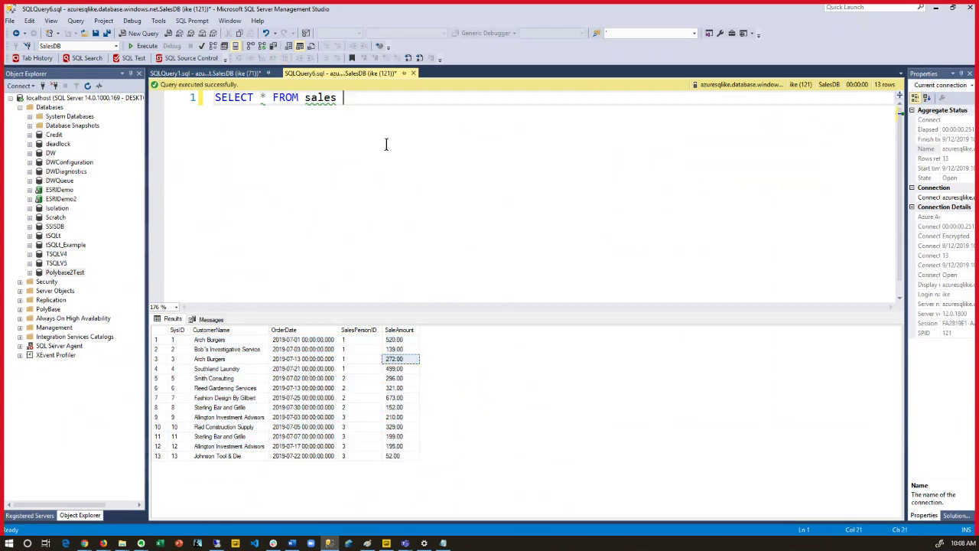
key(Return)
key(Return)
text(sel)
key(BackSpace)
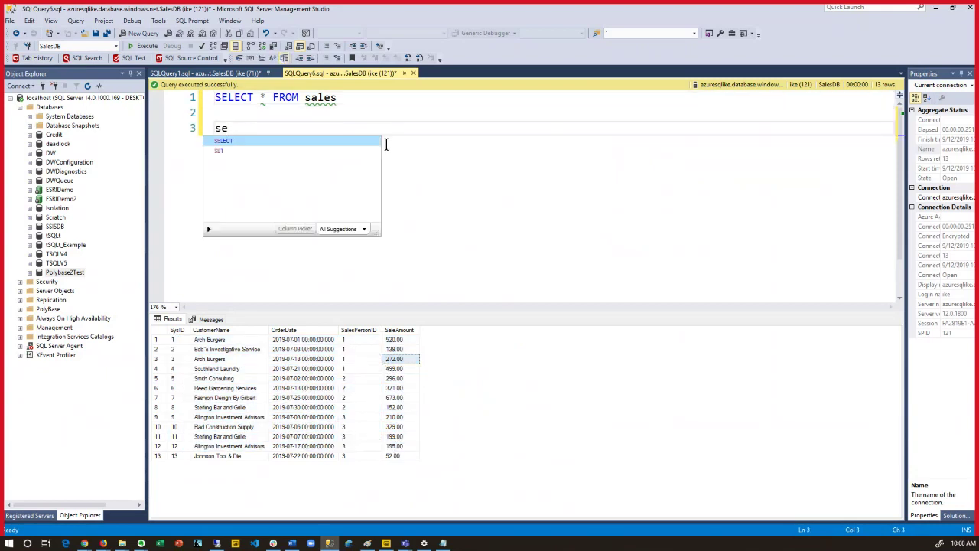
text(lectc)
key(BackSpace)
key(BackSpace)
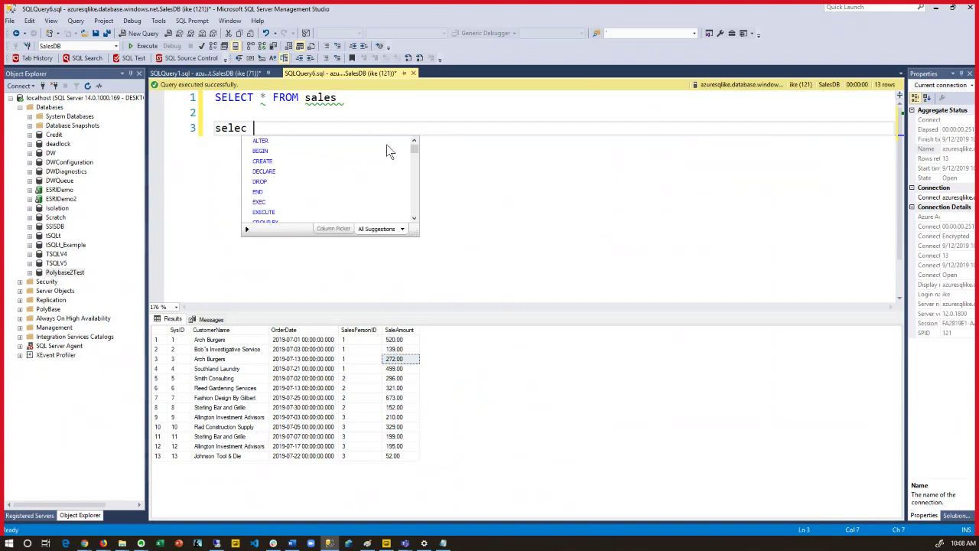
text(t * rom)
key(BackSpace)
key(BackSpace)
key(BackSpace)
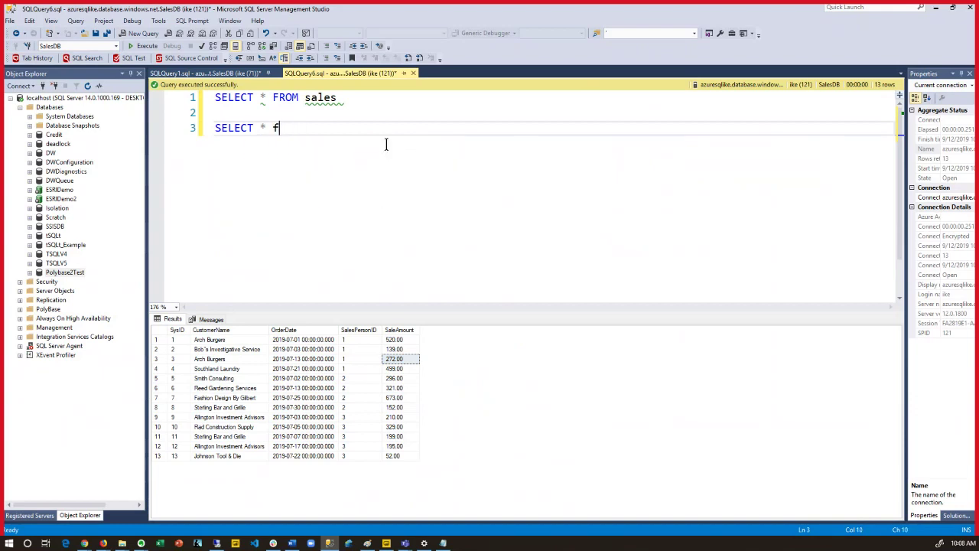
text(FROM sales)
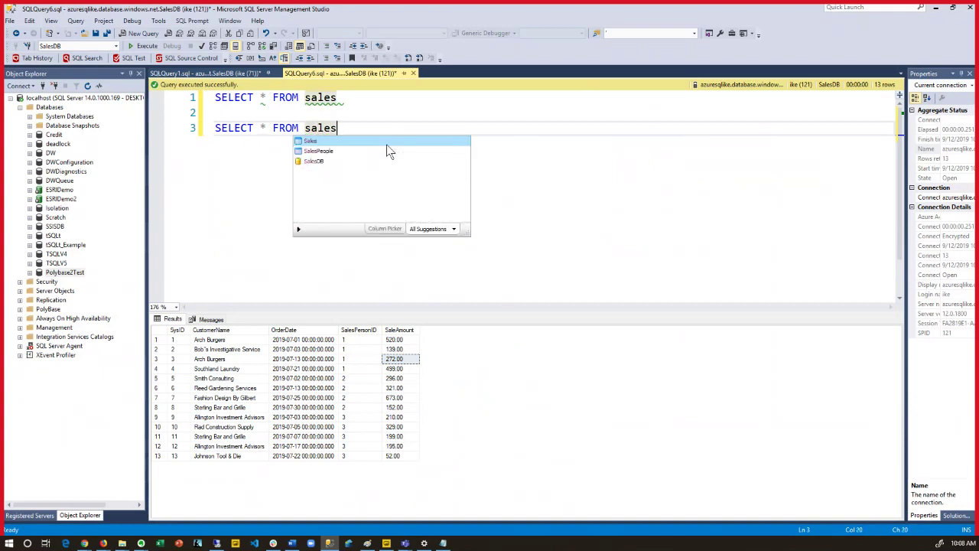
key(Down)
key(Tab)
key(shift+F5)
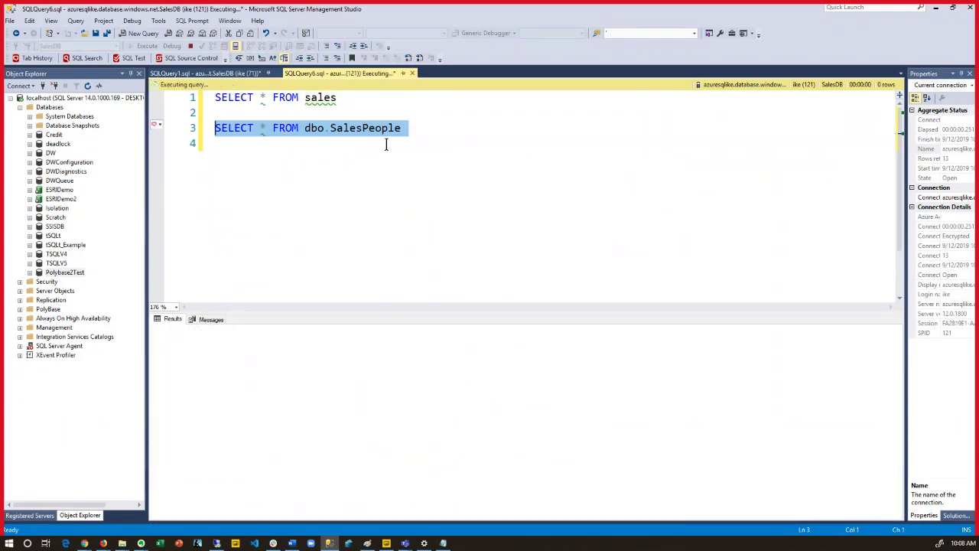
click(221, 342)
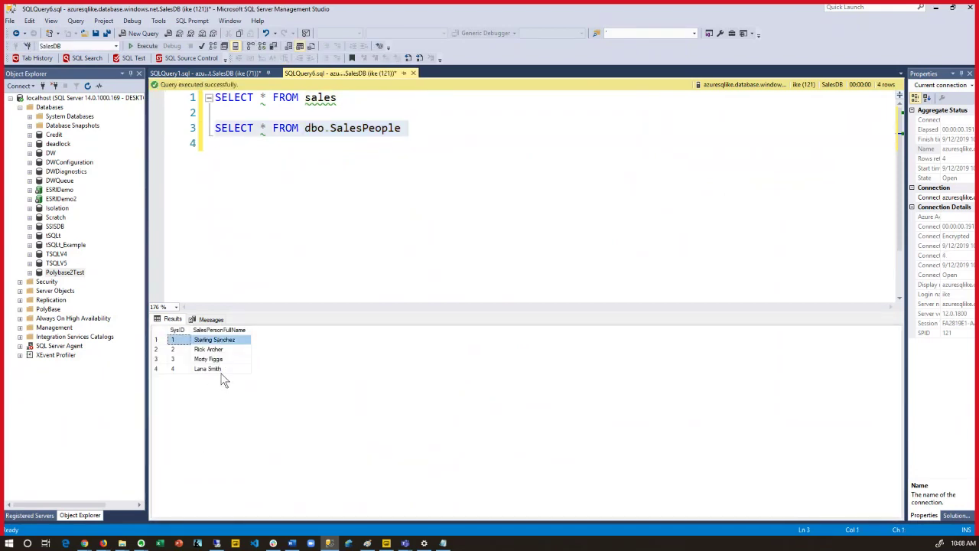
shift+click(221, 371)
Step: Add the query SELECT * FROM goals below the SalesPeople query and run only that statement
click(456, 140)
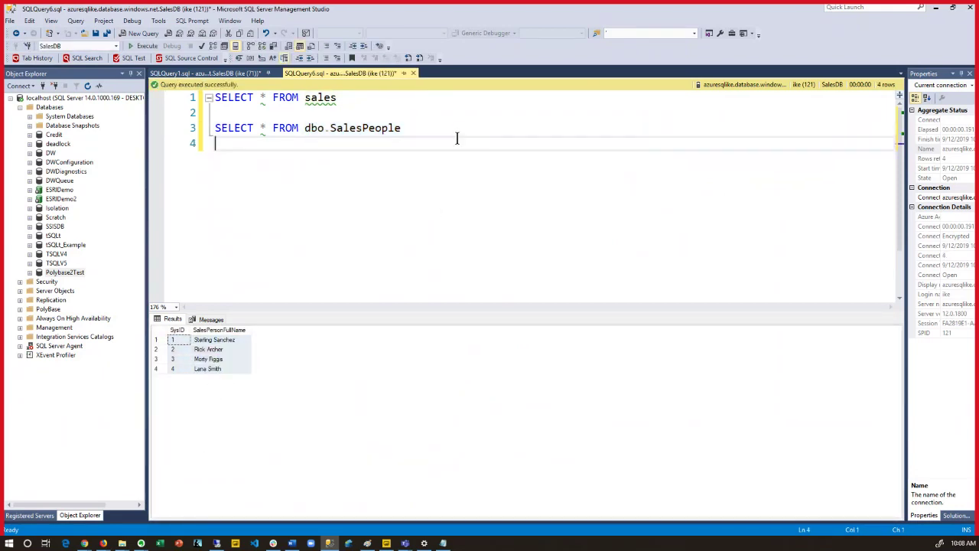
key(Return)
text(select * from)
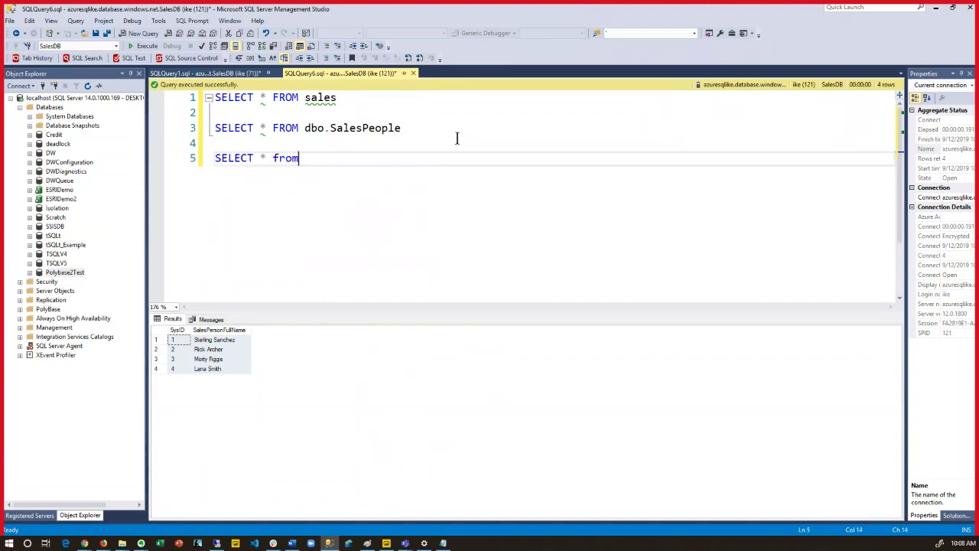
text( goals)
key(Return)
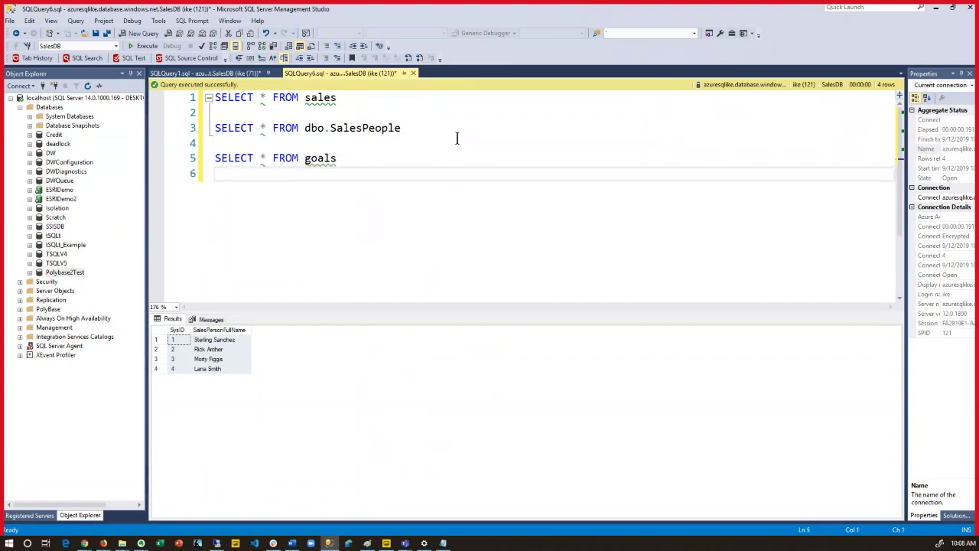
key(shift+Up)
key(F5)
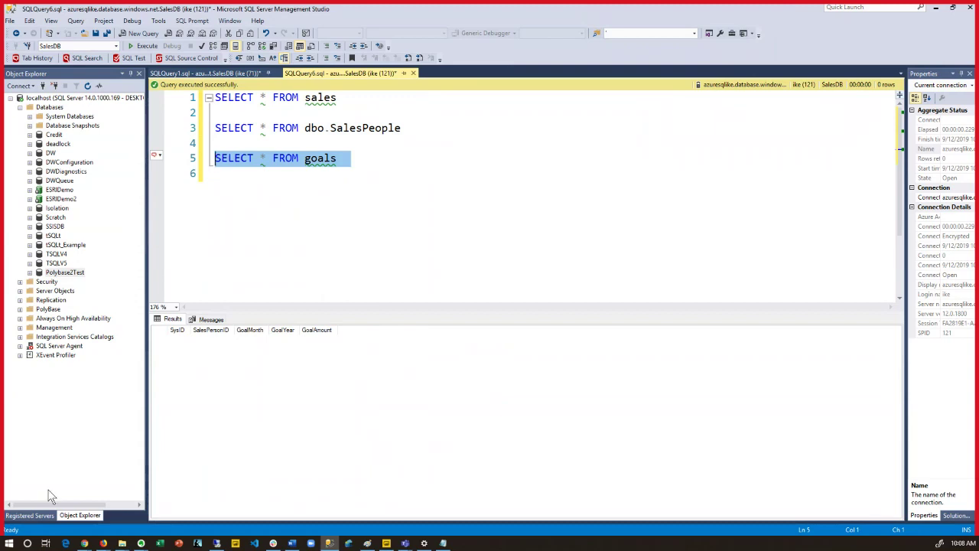
Step: Switch to the PowerApps home page in Chrome
click(84, 545)
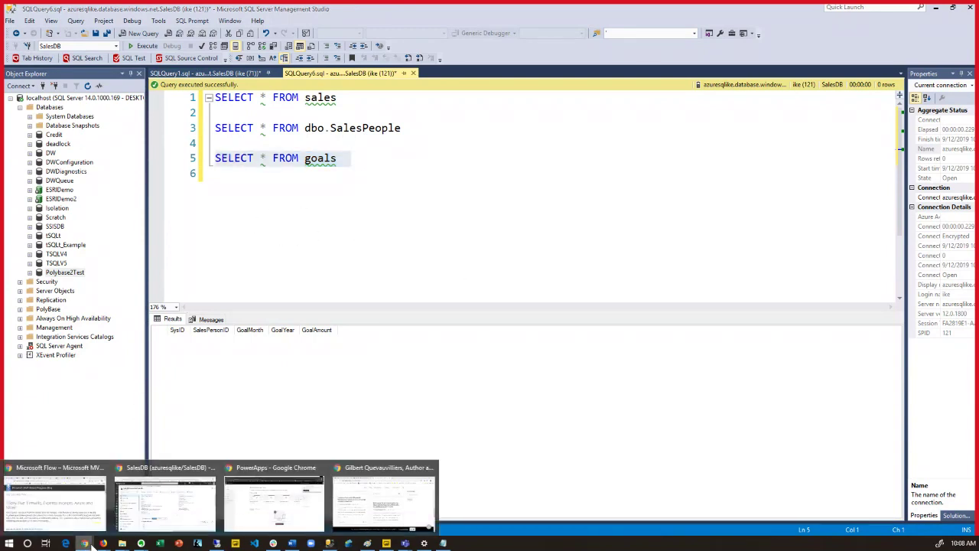
click(261, 514)
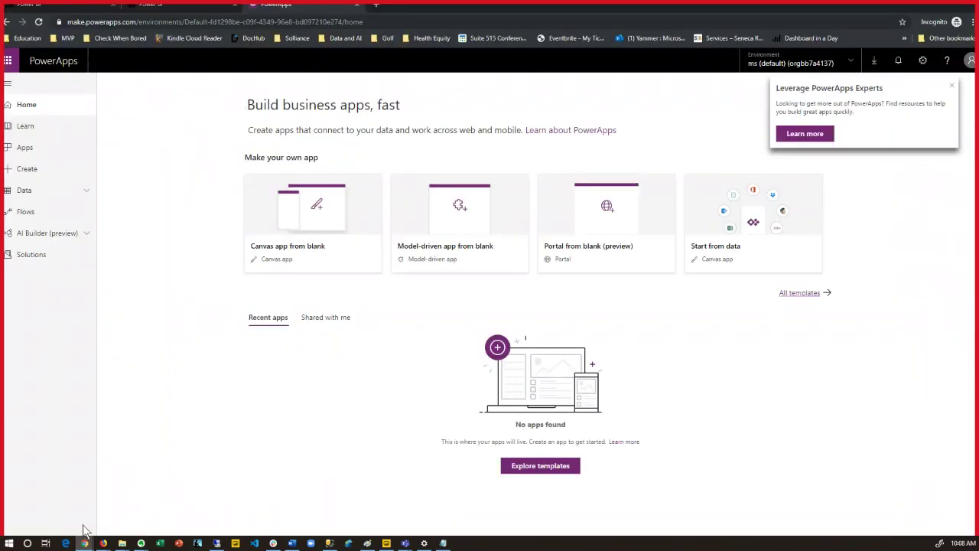
mouse_move(82, 541)
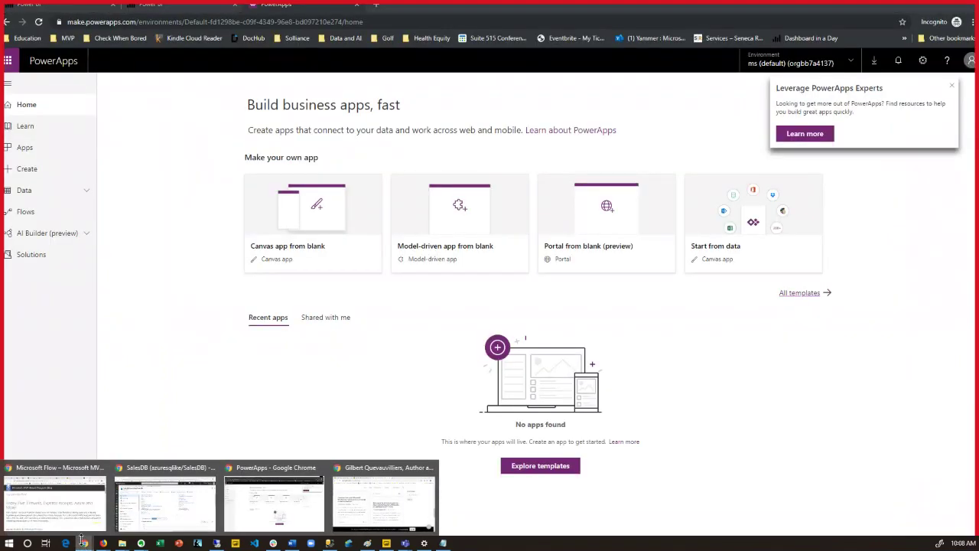
click(247, 517)
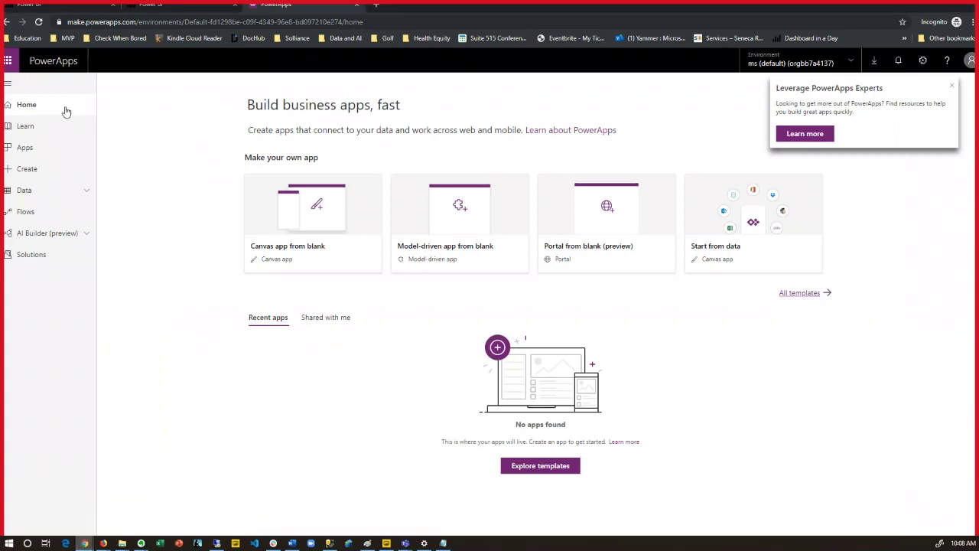
Step: Create a blank phone-format canvas app named "Enter Sales Goals For" plus the recipient's first name, and dismiss the welcome dialogs with United States as region
click(23, 170)
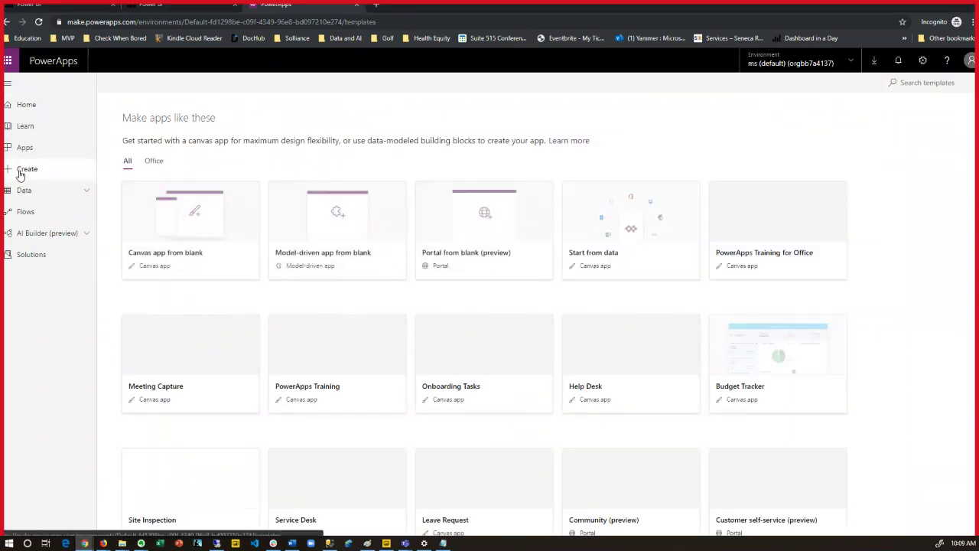
click(162, 261)
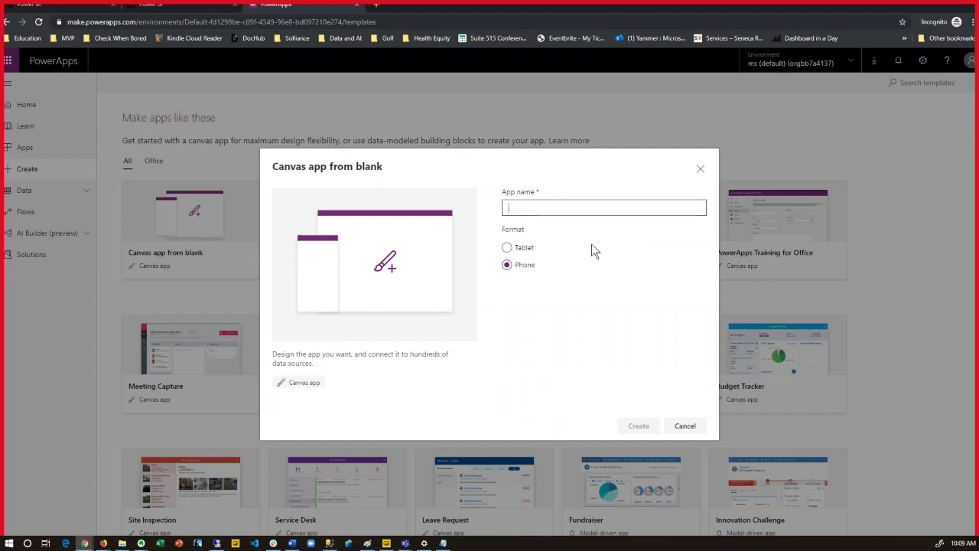
text(Enter Sales Goals For Chuck)
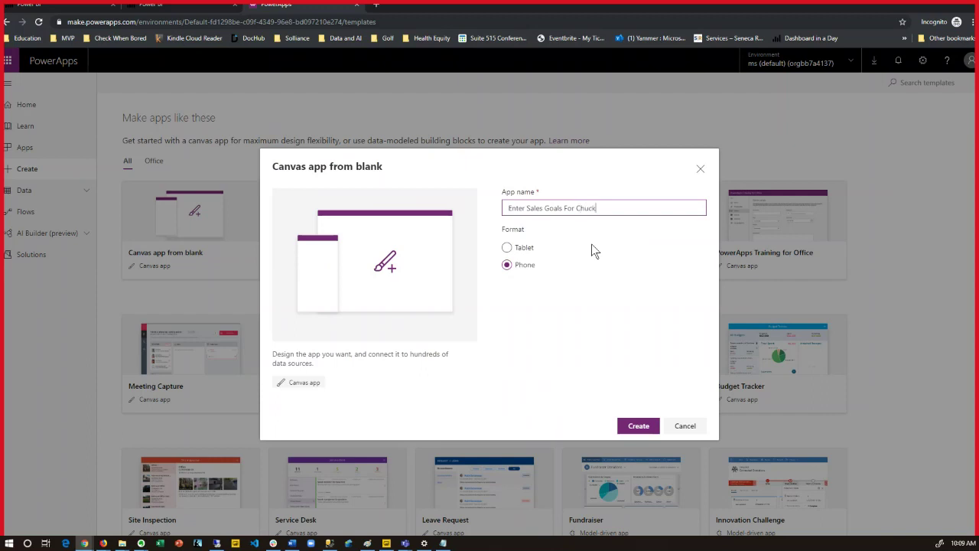
click(638, 427)
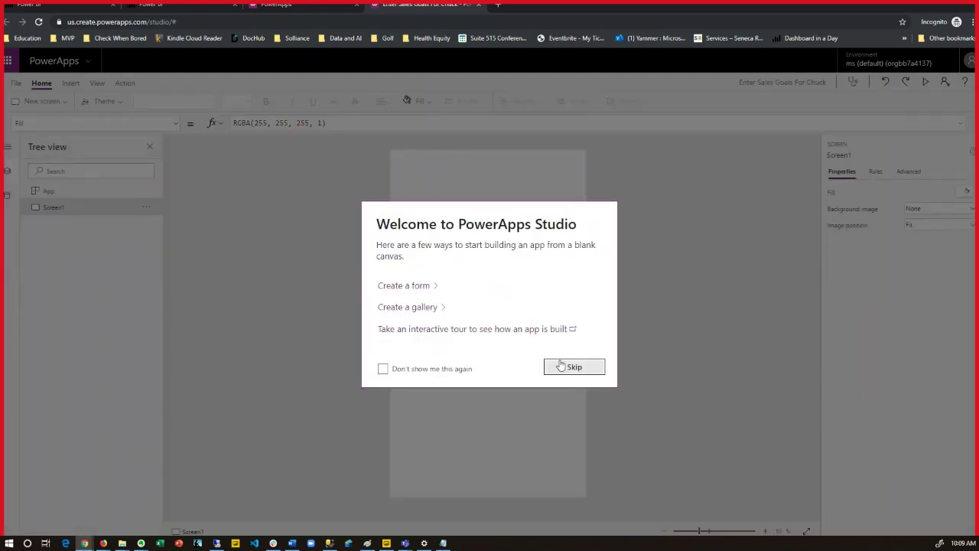
click(448, 371)
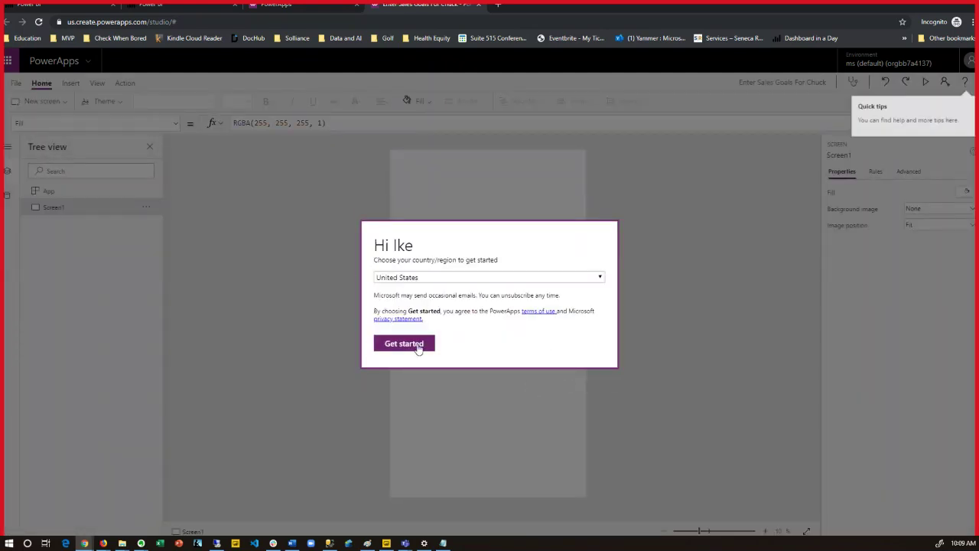
click(415, 349)
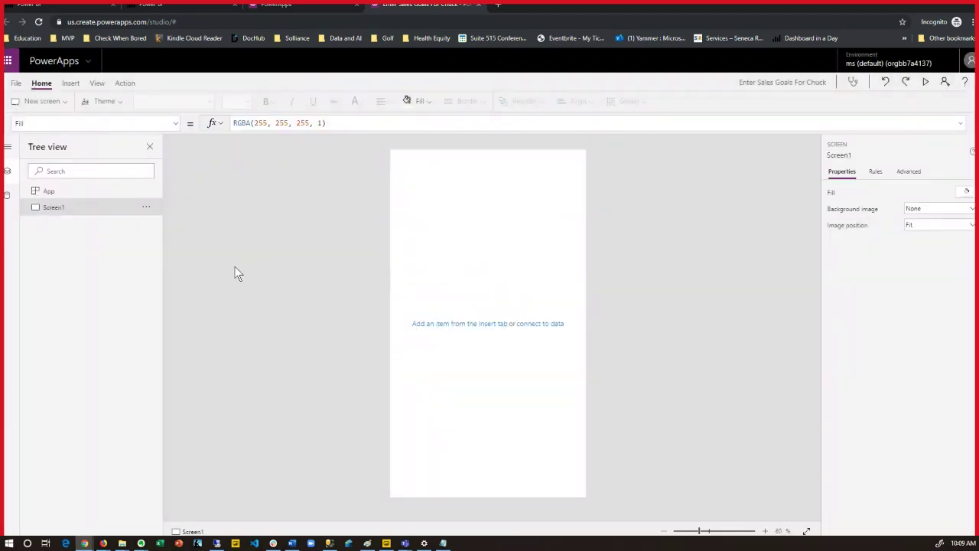
Step: Search the app's data sources for "sql ser" and start a new direct SQL Server connection
click(7, 194)
click(84, 166)
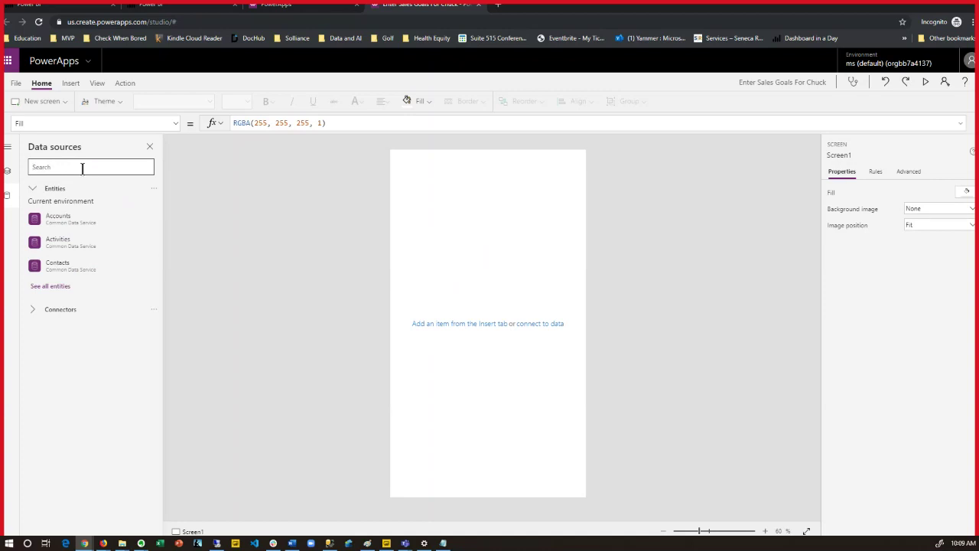
text(sql ser)
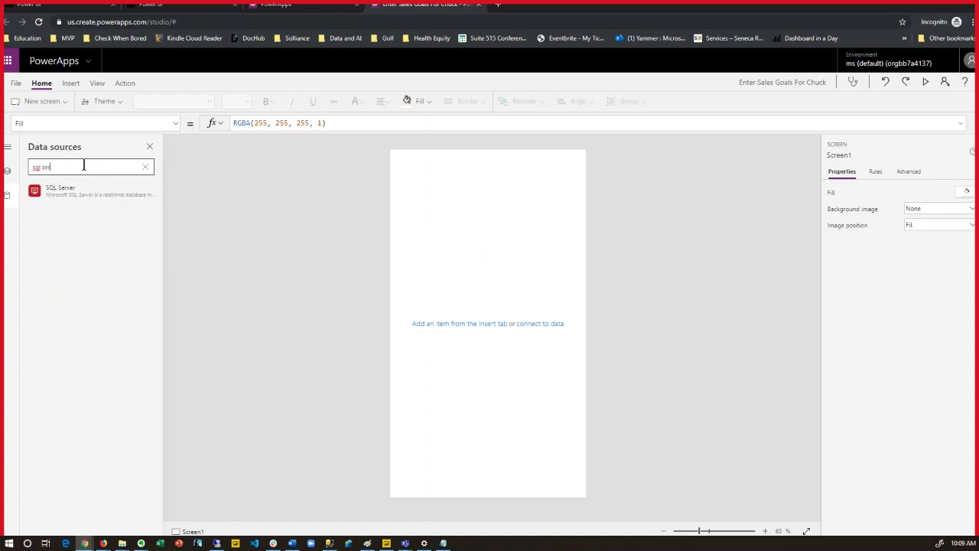
click(69, 192)
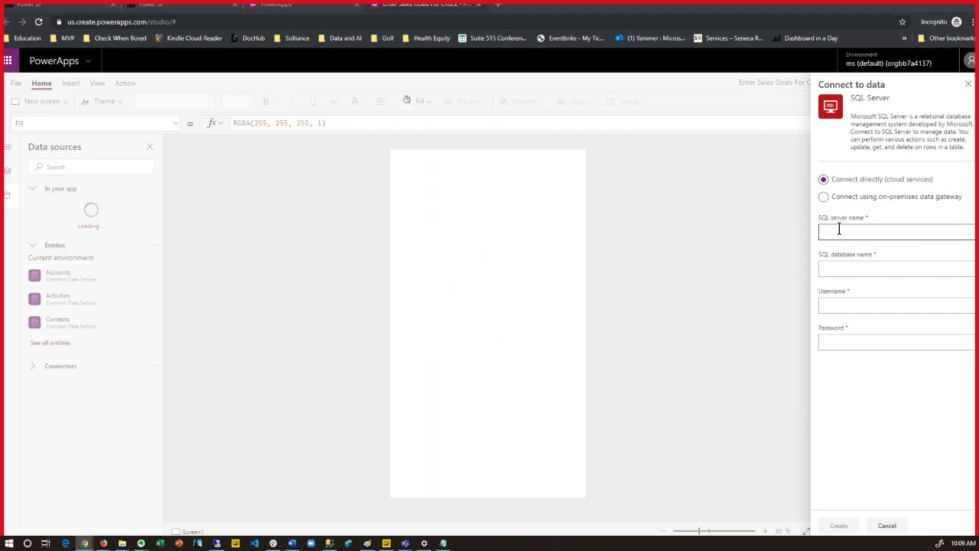
Step: Copy the server name azuresqlike.database.windows.net from SalesDB's Azure portal overview into the PowerApps connection's SQL server name
key(alt+Tab)
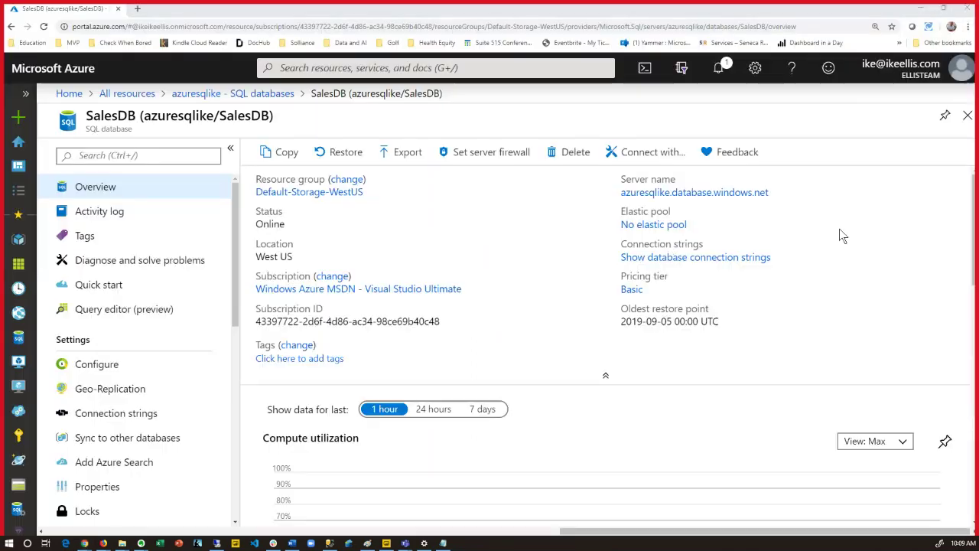
click(778, 192)
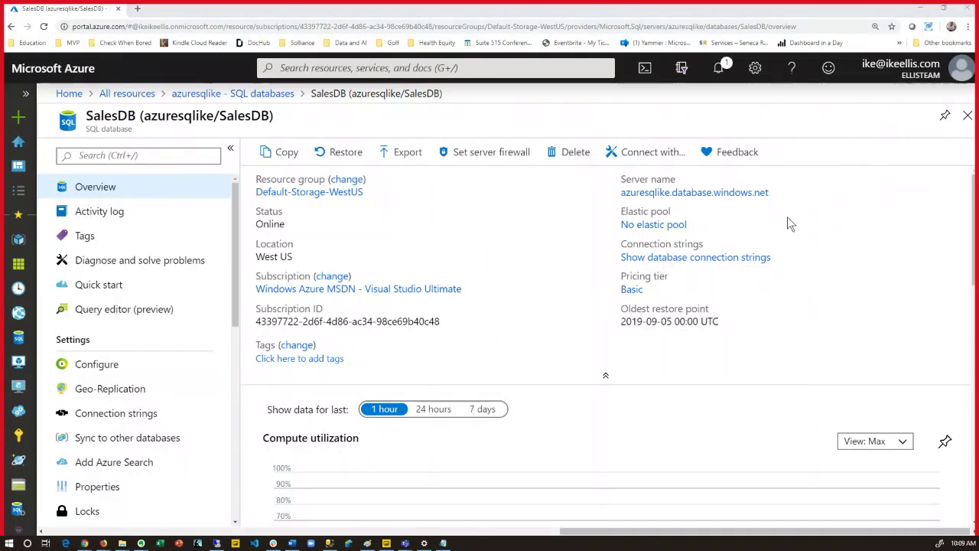
key(alt+Tab)
click(875, 230)
key(ctrl+v)
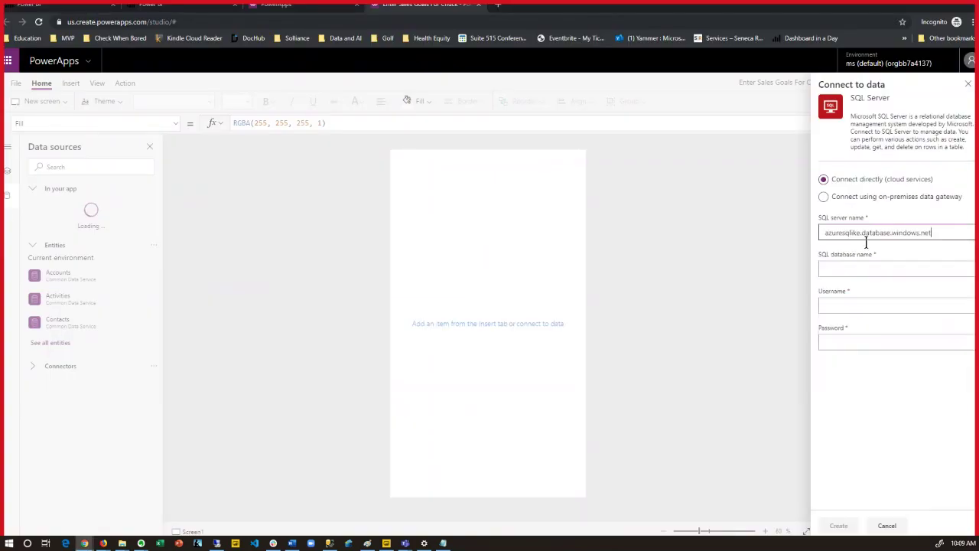
Step: Set the database name to SalesDB, enter the username and account password, create the connection and authenticate again
click(872, 268)
text(SalesDB)
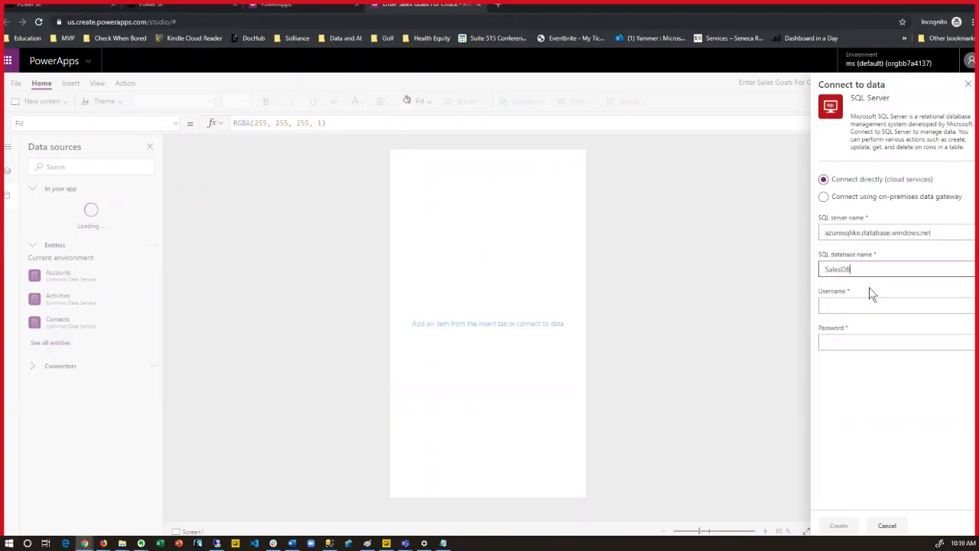
key(Tab)
key(Tab)
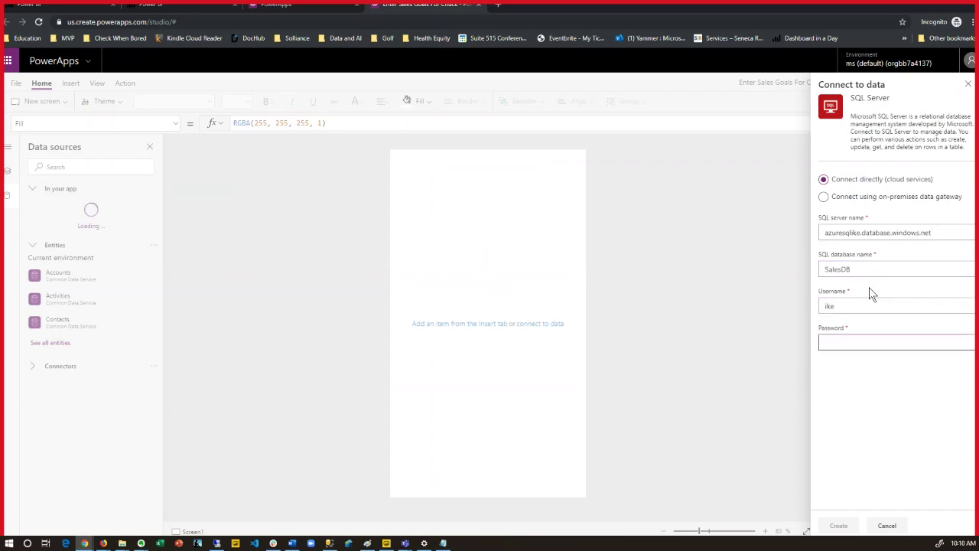
text(****)
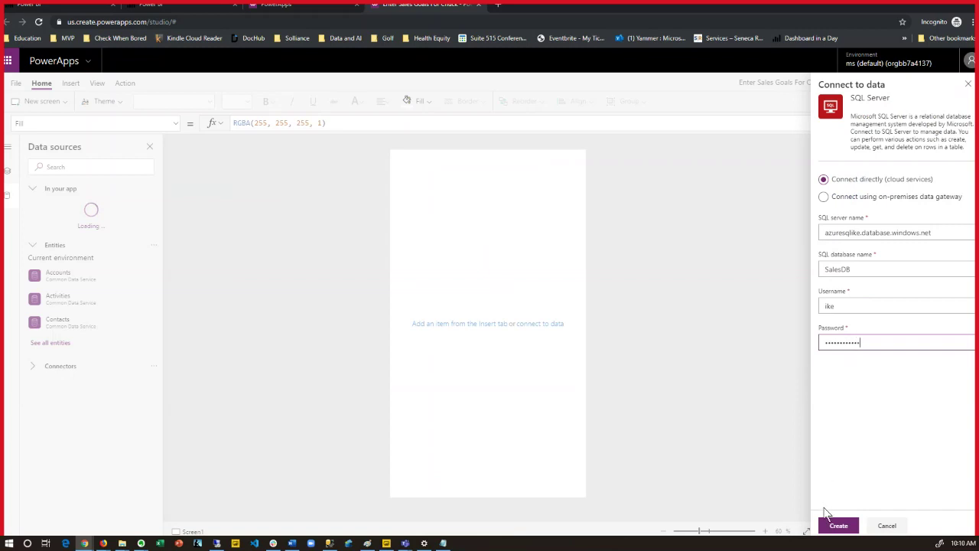
double_click(854, 345)
text(*)
click(838, 525)
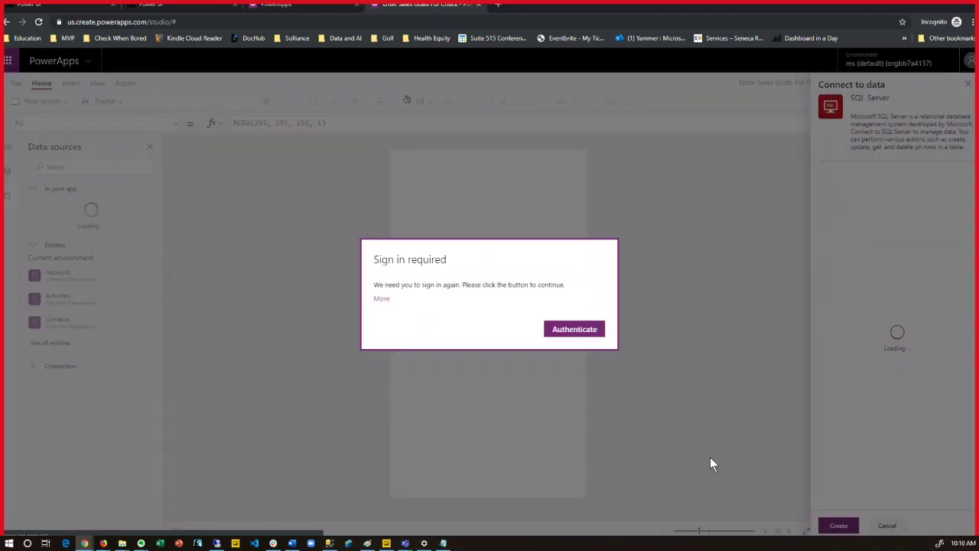
click(581, 330)
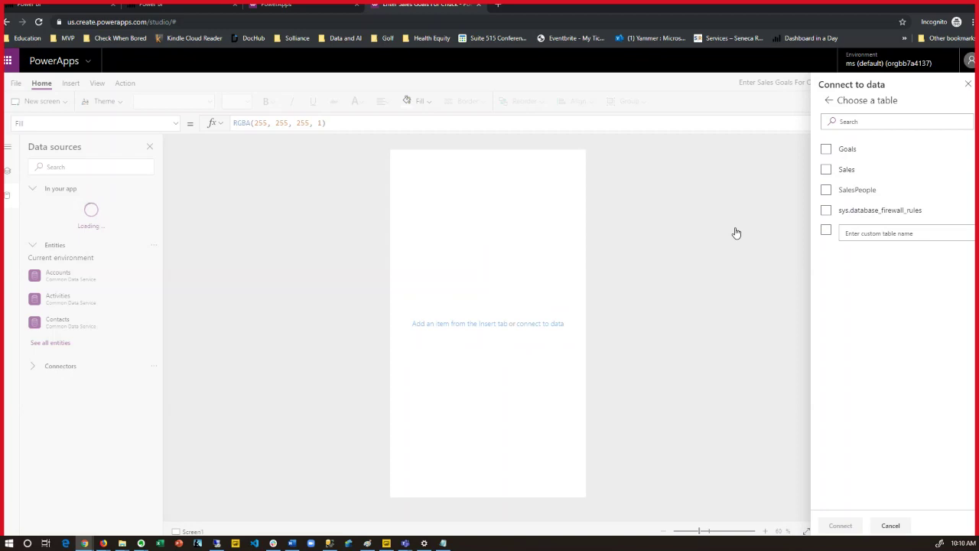
Step: Choose only the Goals and SalesPeople tables from SalesDB and connect them to the app
click(827, 153)
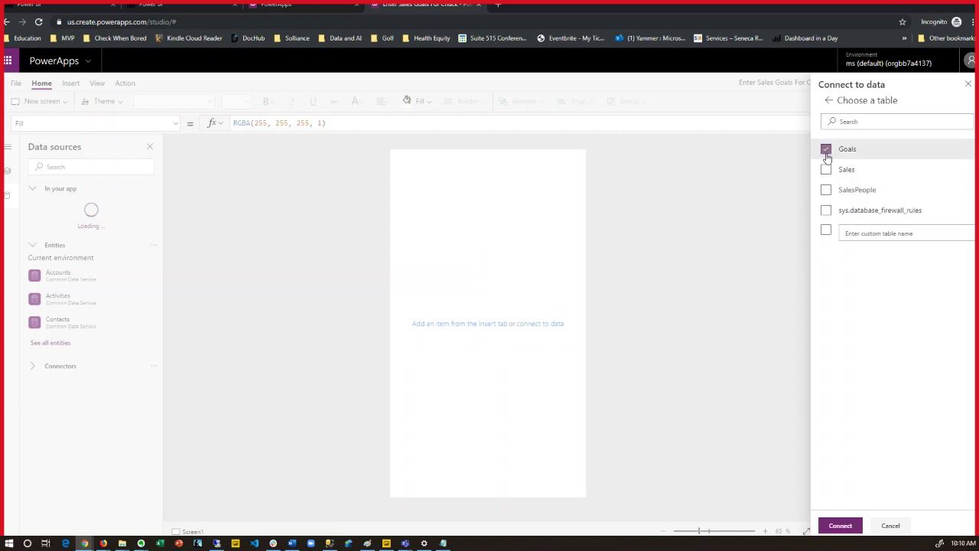
click(826, 169)
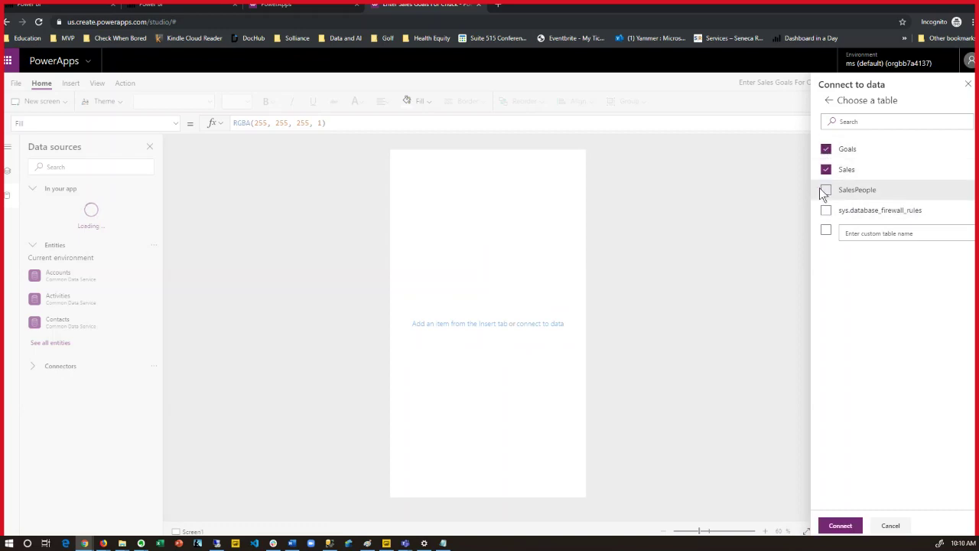
click(826, 192)
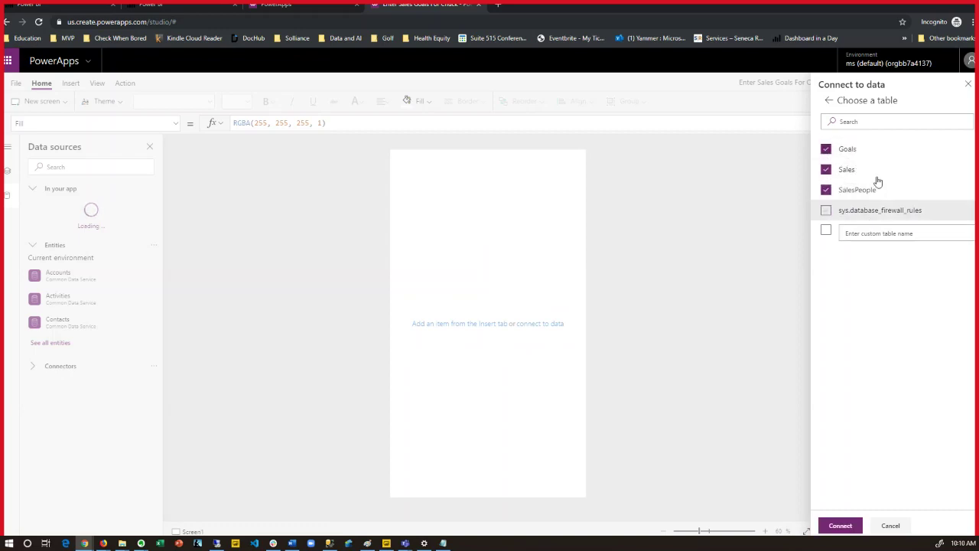
click(826, 170)
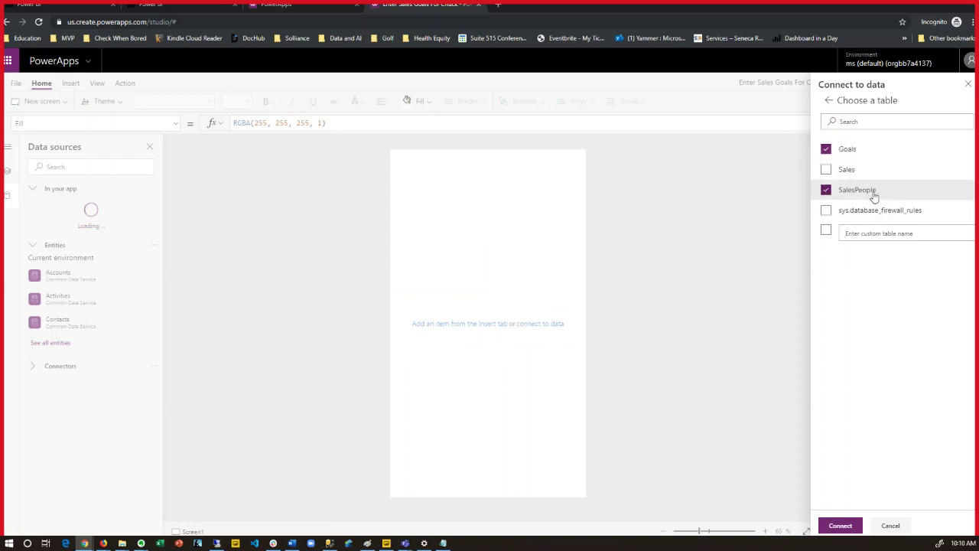
click(834, 526)
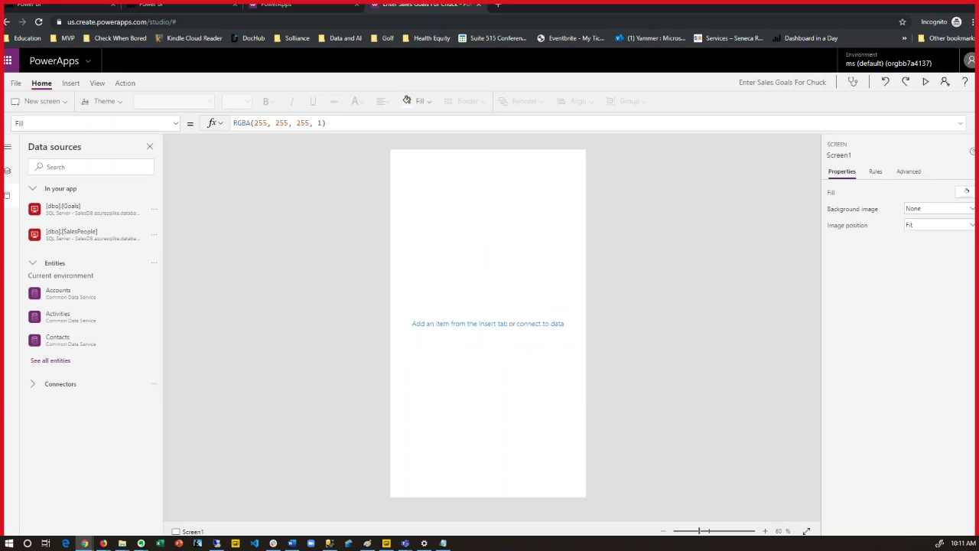
Step: Insert a label reading "ENTER GOAL AMOUNT FOR MONTH (0.00)" on Screen1 and extend its left edge, making it about 583 by 71
click(71, 84)
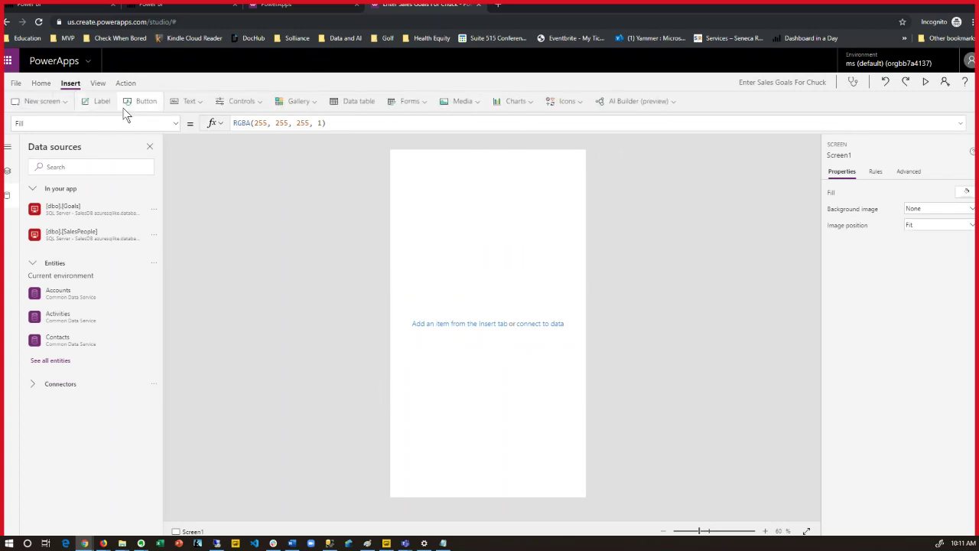
click(98, 102)
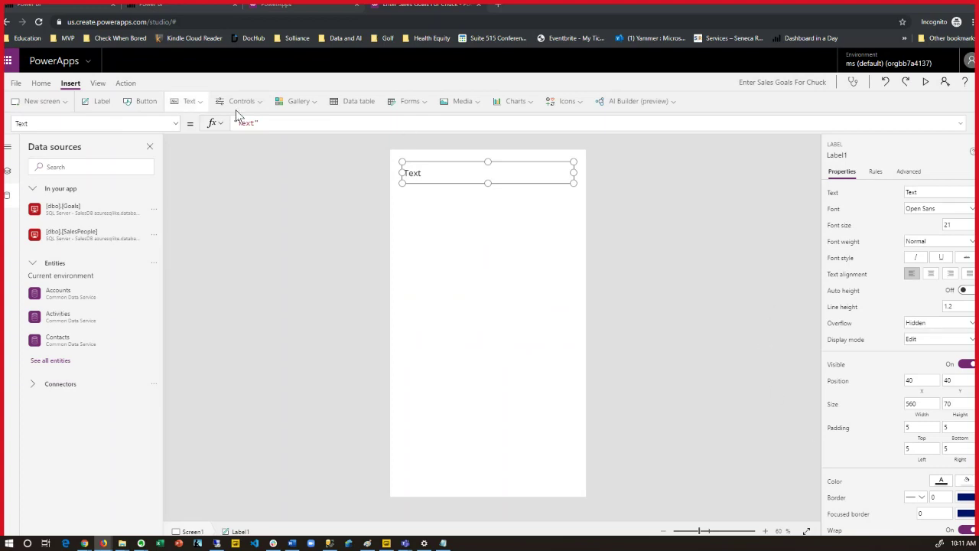
click(268, 123)
key(ctrl+a)
key(ctrl+v)
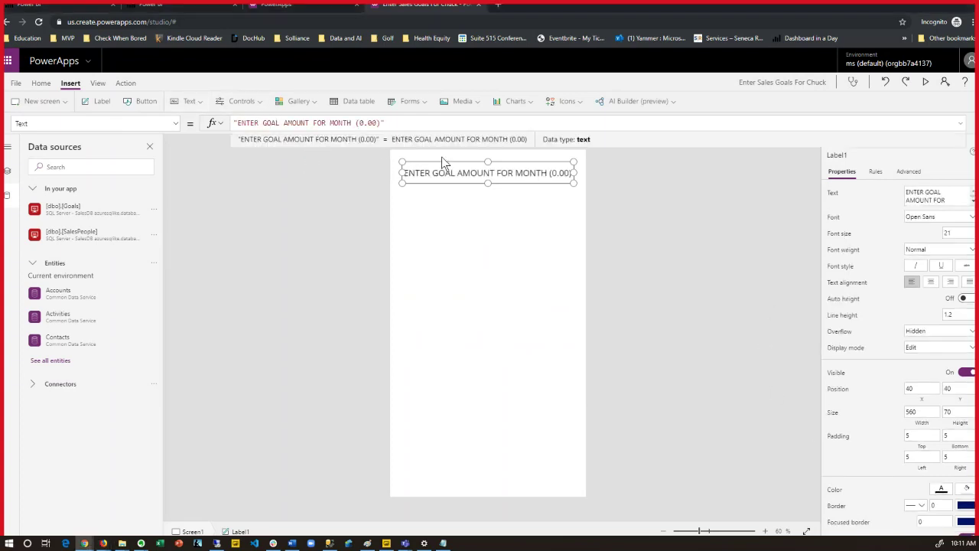
click(447, 182)
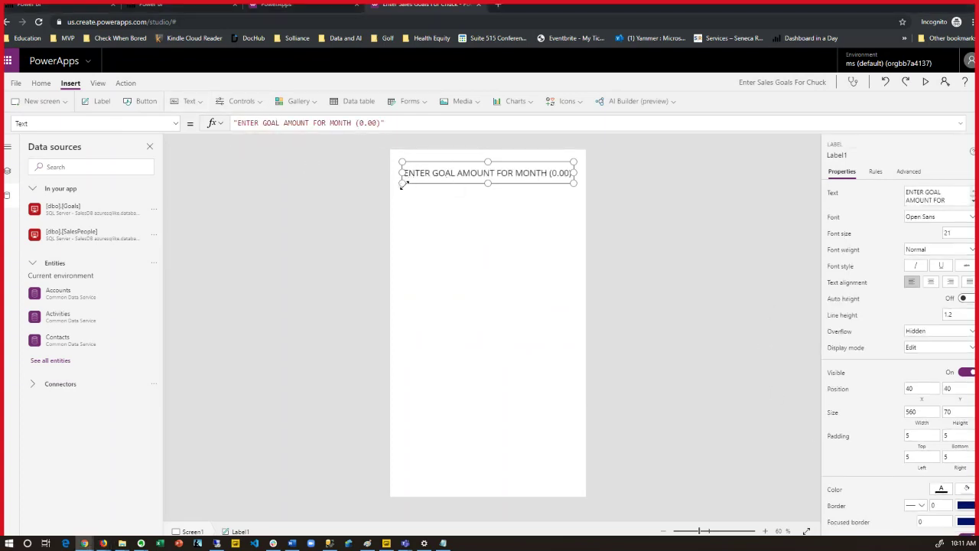
drag(402, 184, 393, 184)
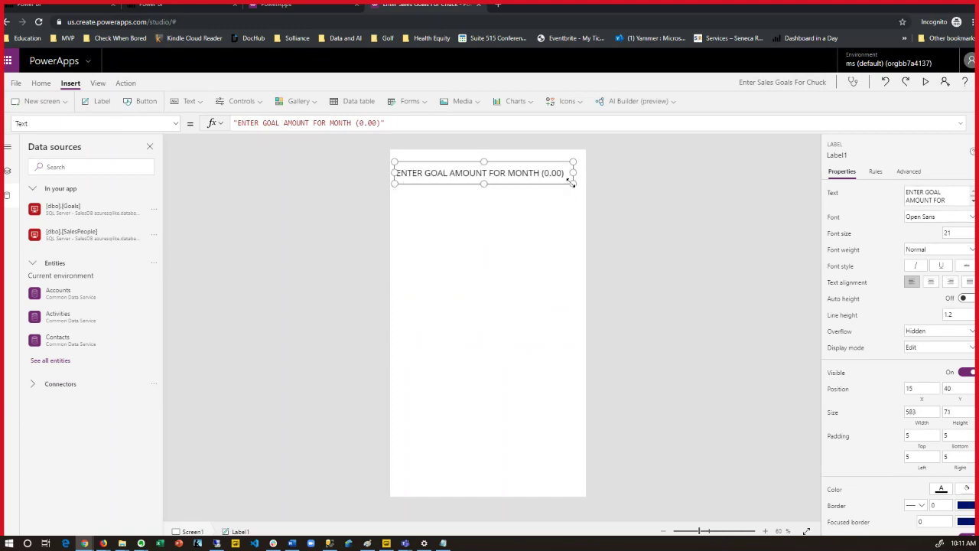
Step: Enlarge the heading label slightly and add a second label below it, about 185 by 85, reading "Goal Month:"
drag(571, 182, 573, 188)
click(504, 283)
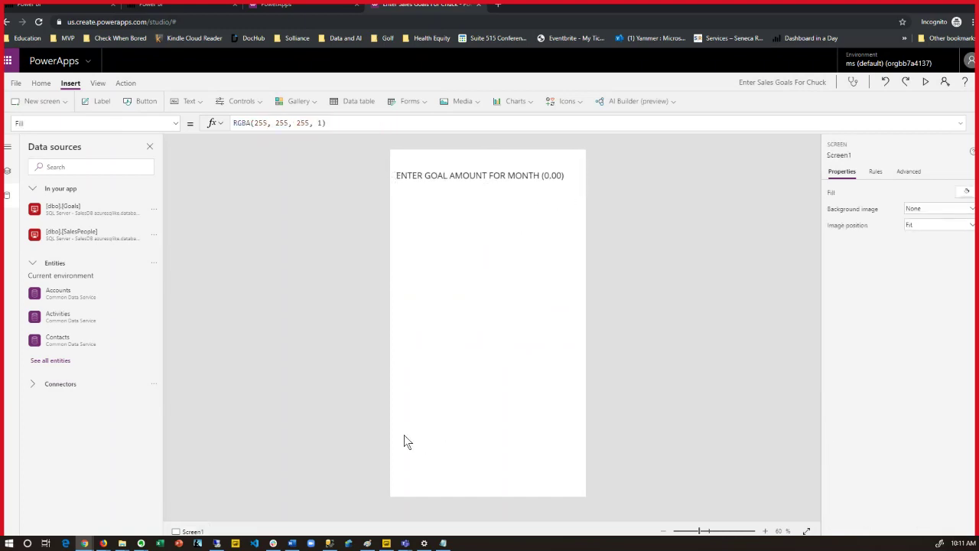
click(102, 101)
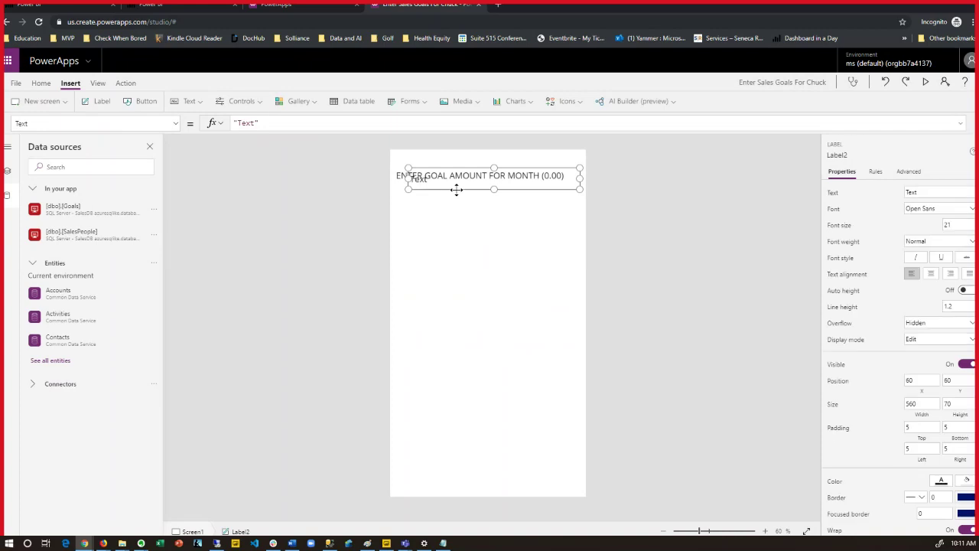
drag(457, 190, 440, 216)
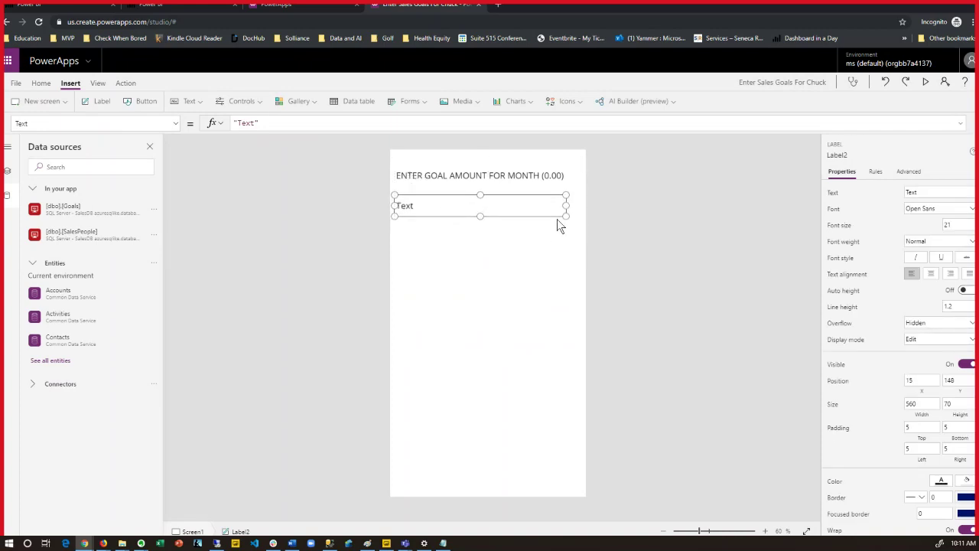
drag(565, 215, 451, 221)
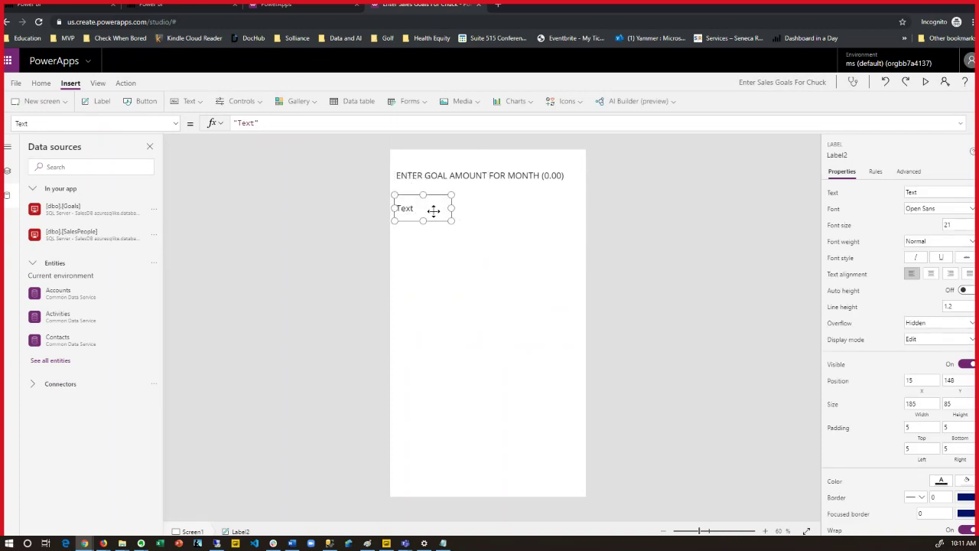
double_click(249, 123)
text(Goal )
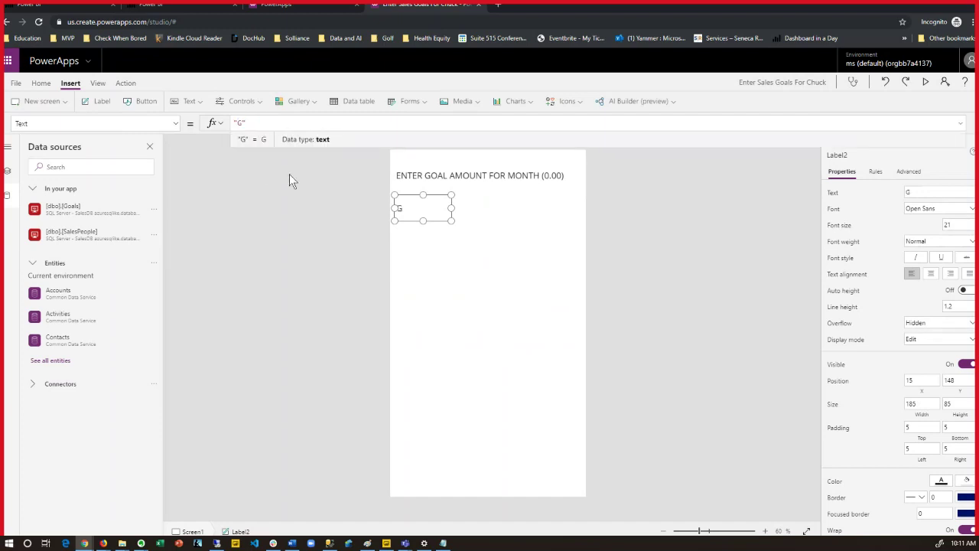
text(Month:)
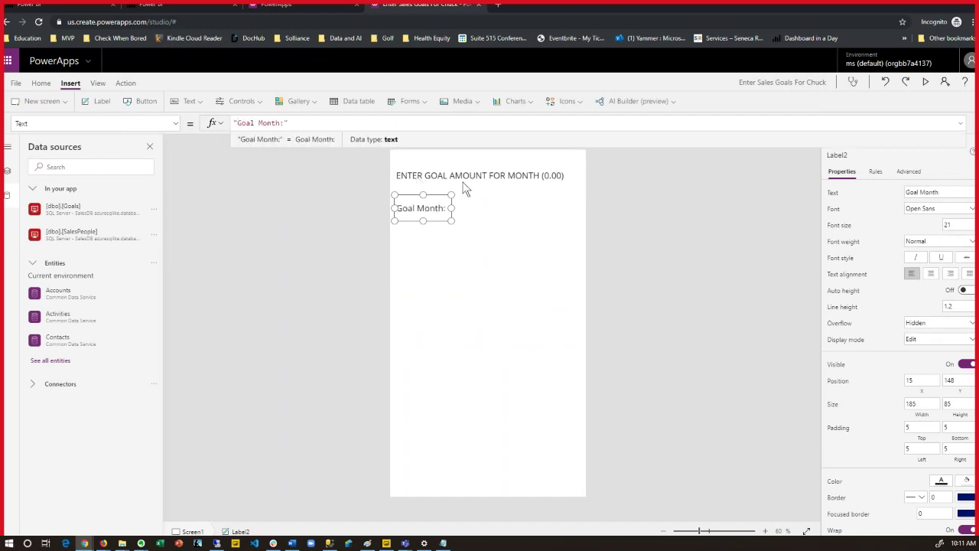
Step: Duplicate the "Goal Month:" label and place the copy directly below the original, aligned with its left edge
click(413, 215)
key(ctrl+c)
key(ctrl+v)
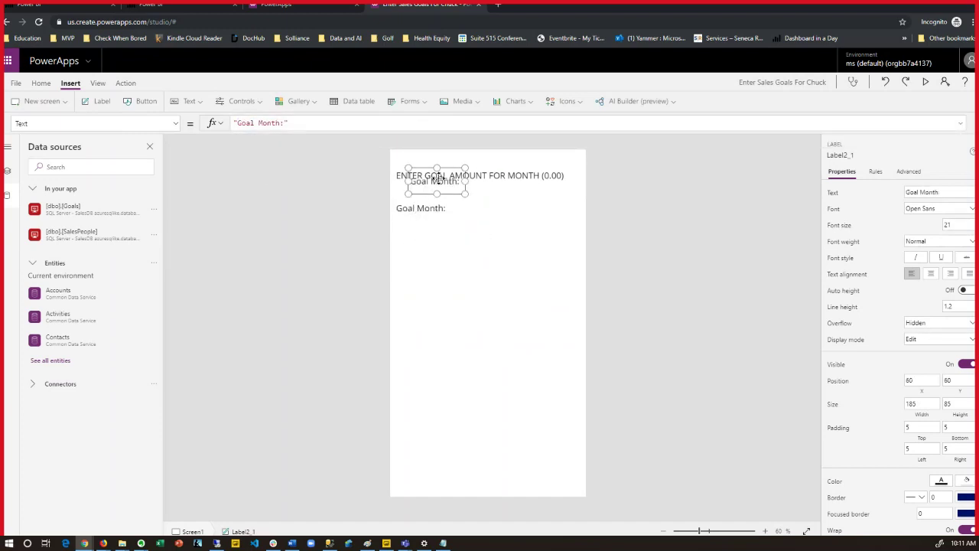
drag(437, 184, 423, 237)
Step: Set the FontWeight property of the original "Goal Month:" label to FontWeight.Bold
click(425, 208)
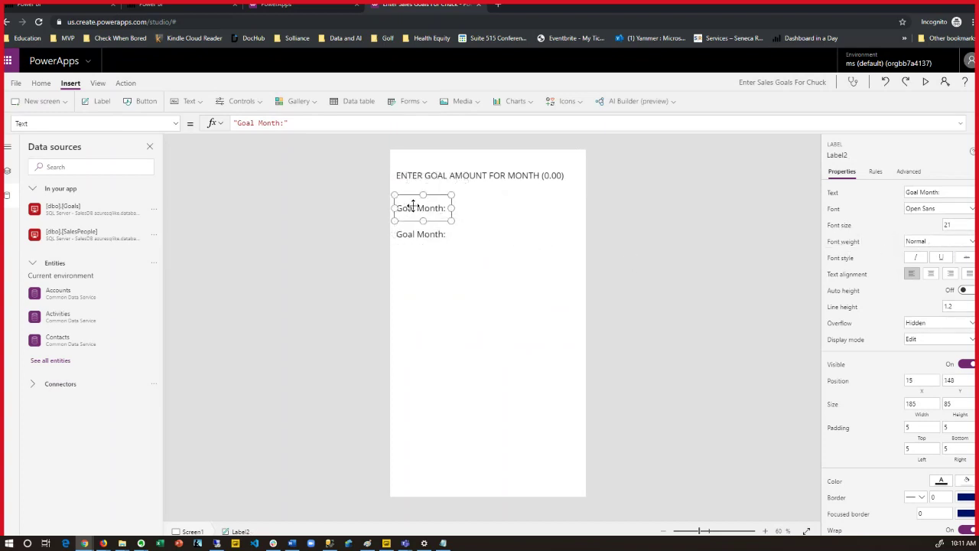
click(908, 172)
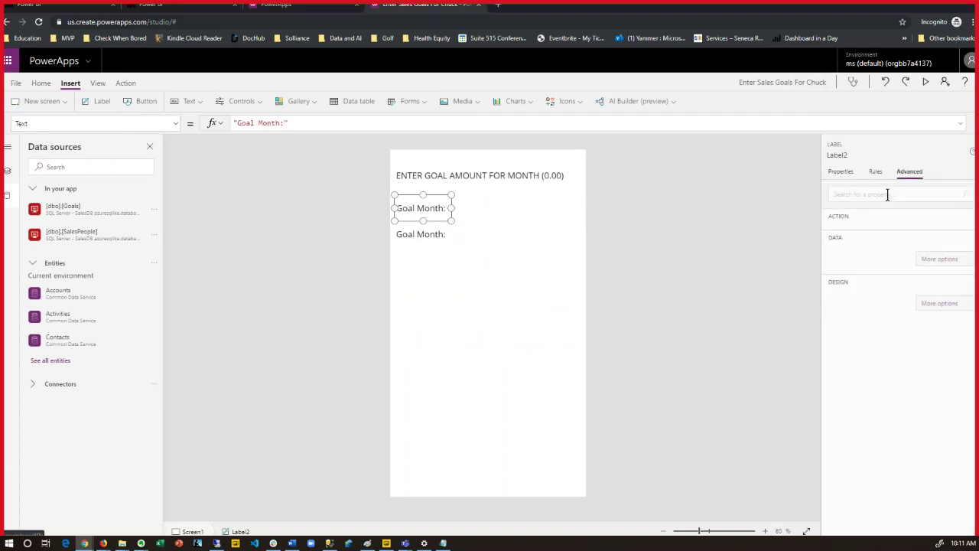
click(888, 197)
text(fon)
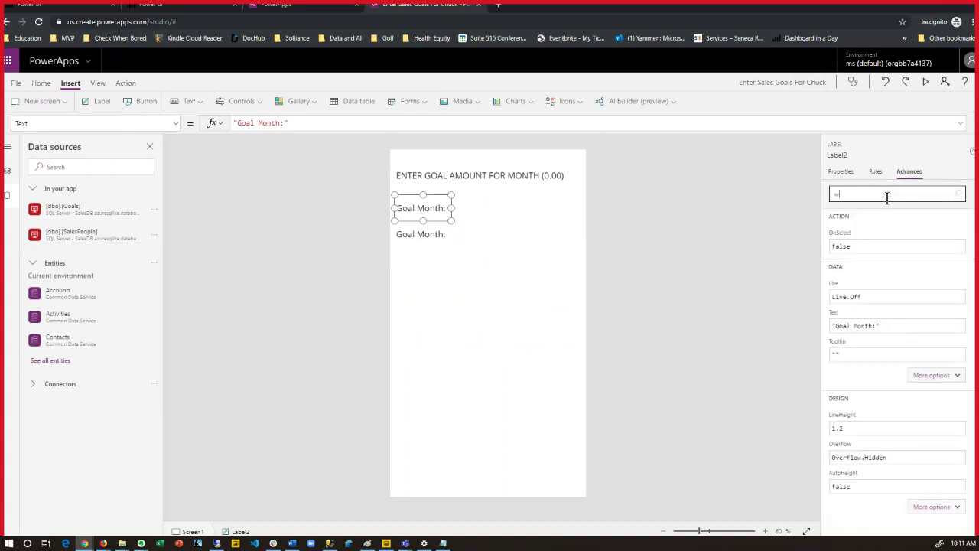
text(t)
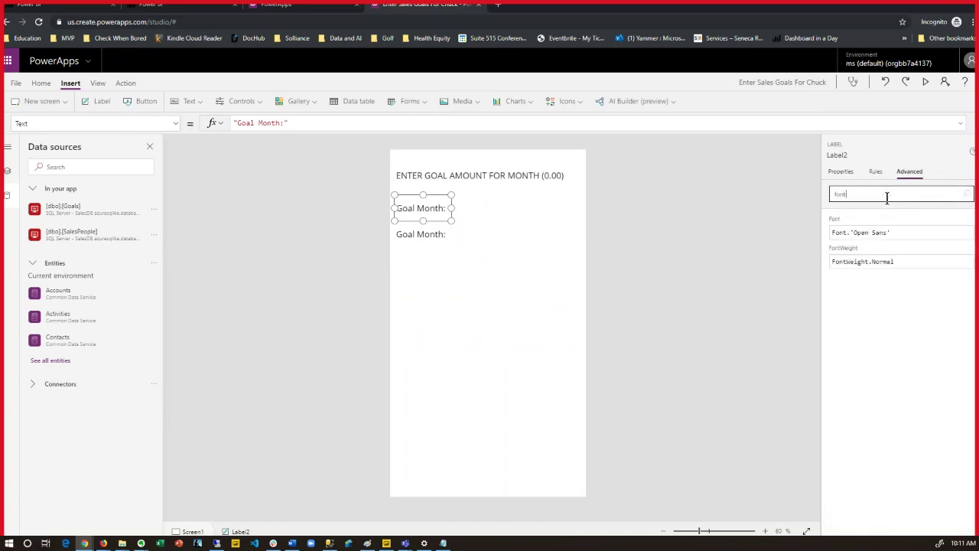
click(879, 262)
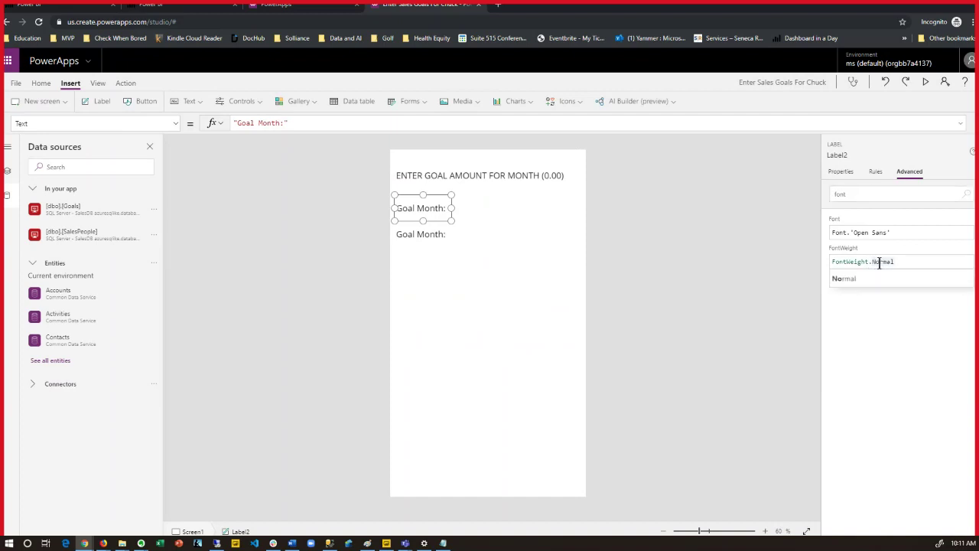
text(b)
key(BackSpace)
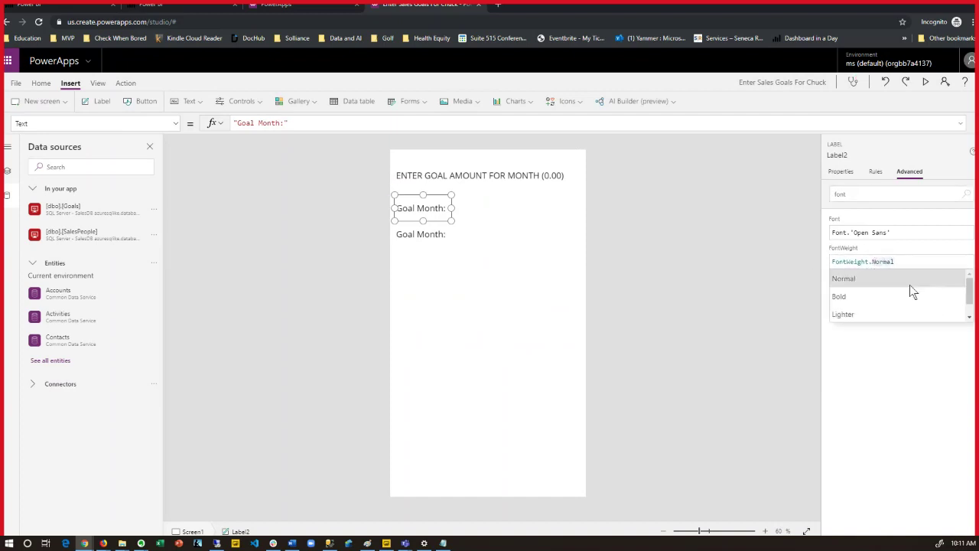
text(B)
key(Home)
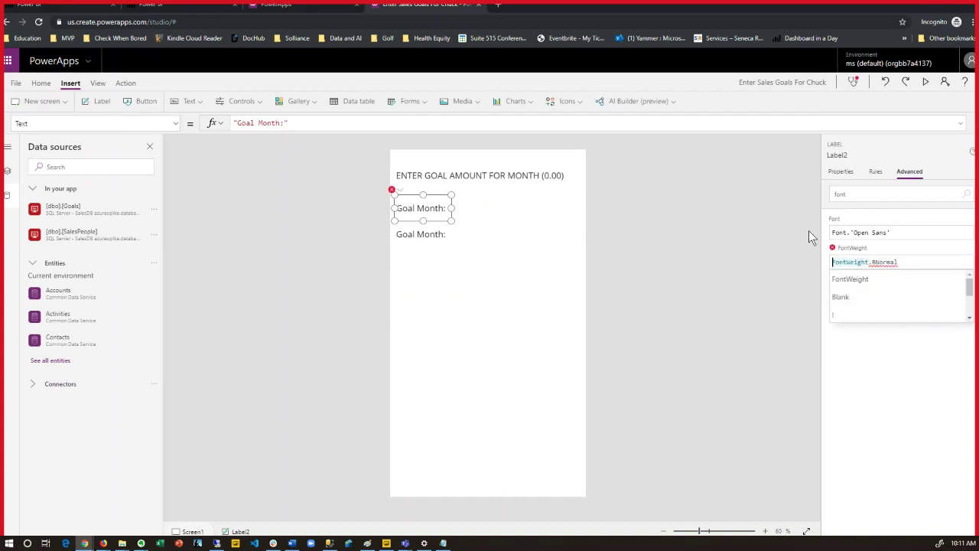
double_click(885, 263)
text(bold)
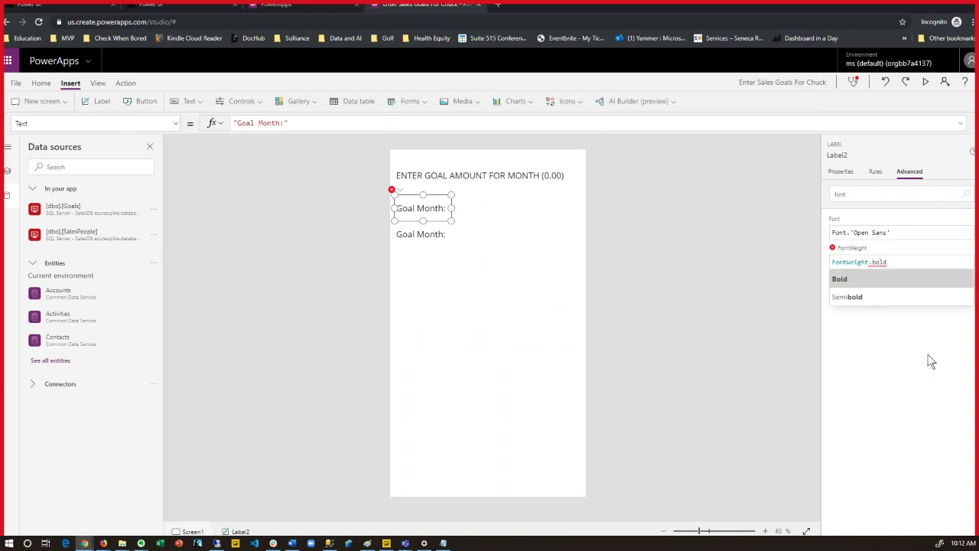
key(Return)
Step: Delete the non-bold duplicate, place a copy of the bold "Goal Month:" label below the original, and change its text to "Goal Year:"
click(420, 235)
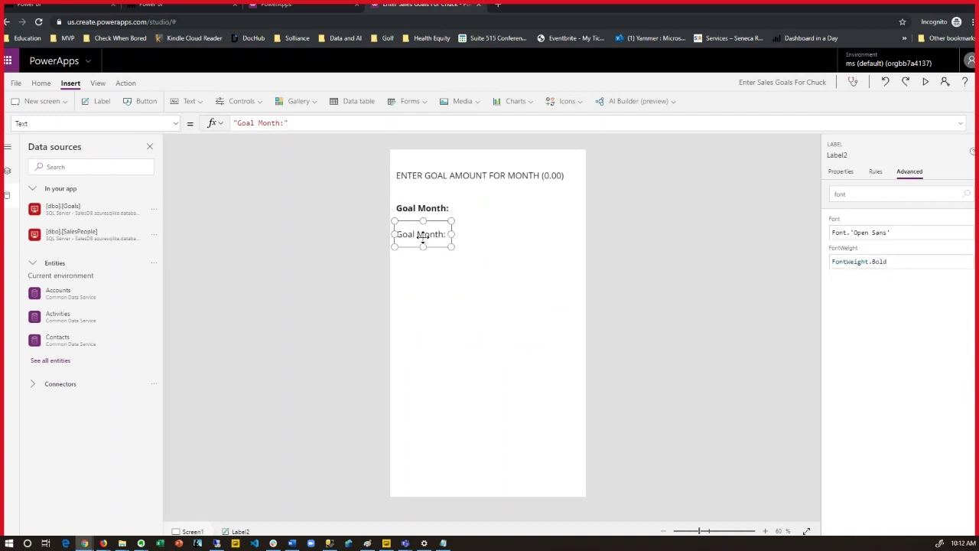
click(347, 218)
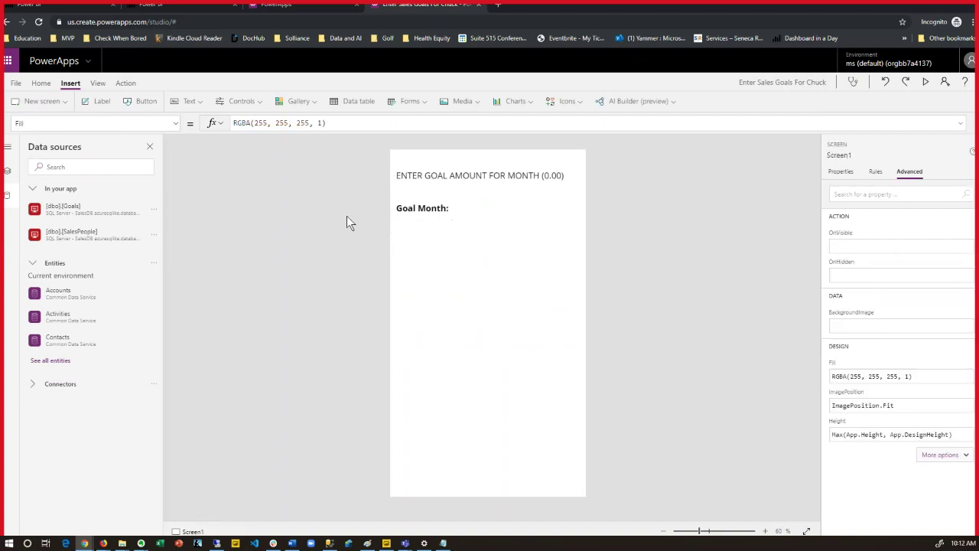
click(422, 208)
drag(423, 208, 424, 247)
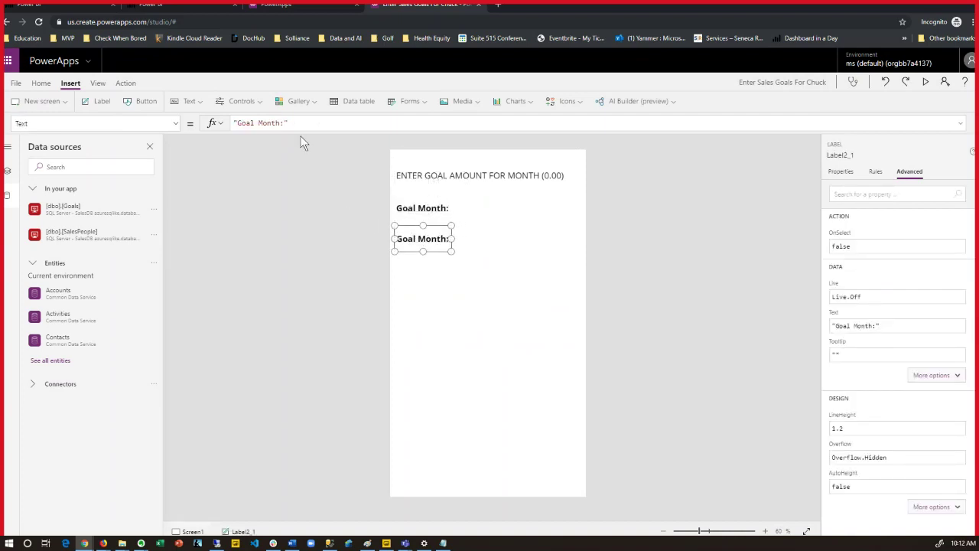
double_click(270, 122)
text(Year)
Step: Duplicate the "Goal Year:" label below itself, change the copy's text to "Salesperson:" and widen it to fit on one line
key(ctrl+c)
key(ctrl+v)
drag(425, 182, 427, 272)
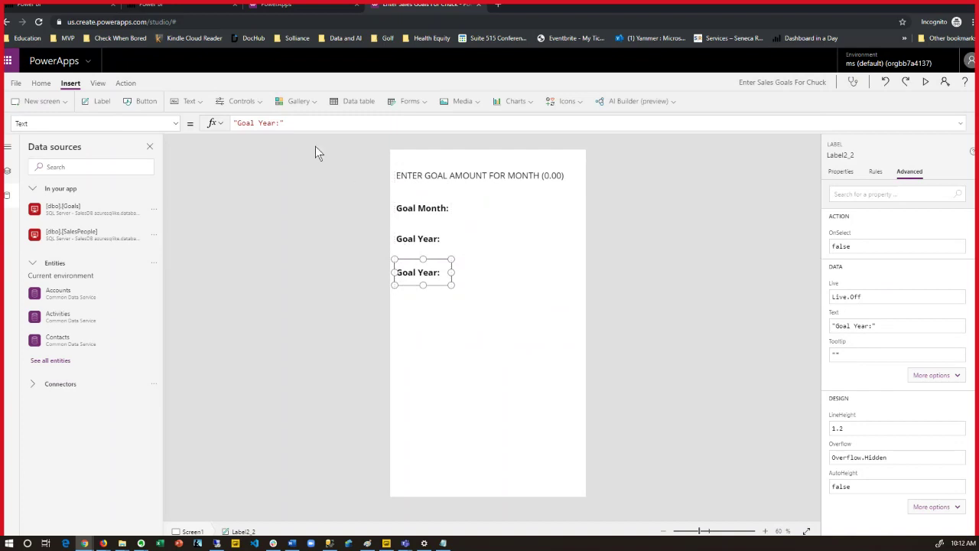
double_click(267, 122)
key(BackSpace)
key(BackSpace)
key(BackSpace)
key(BackSpace)
key(BackSpace)
key(BackSpace)
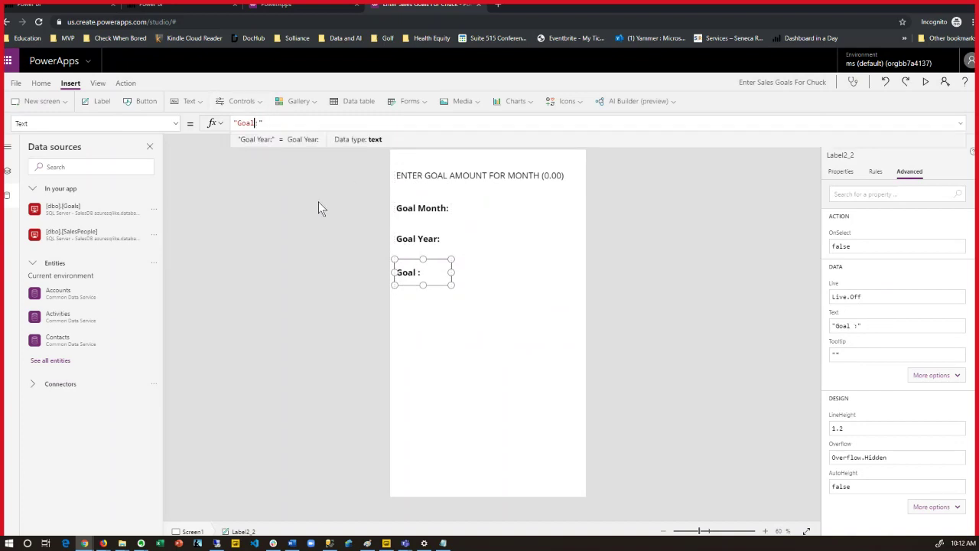
text(Salesperson)
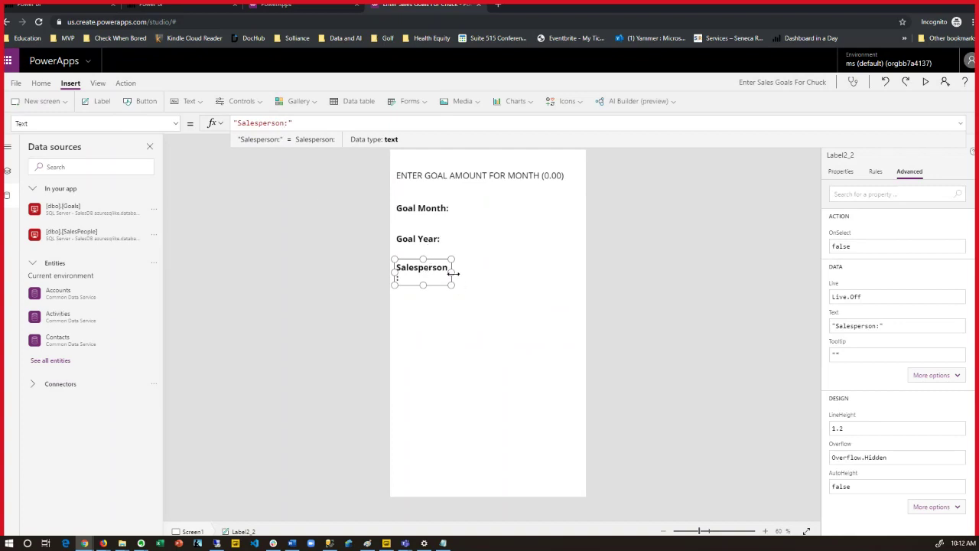
drag(452, 273, 468, 272)
Step: Duplicate the "Salesperson:" label, place the copy below it and change its text to "Goal Amount $:"
key(ctrl+c)
key(ctrl+v)
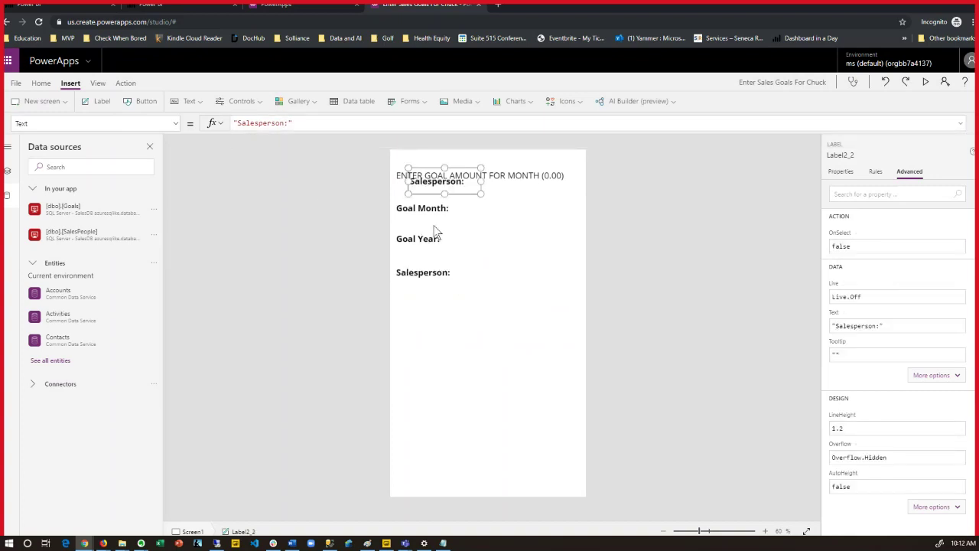
drag(455, 187, 445, 307)
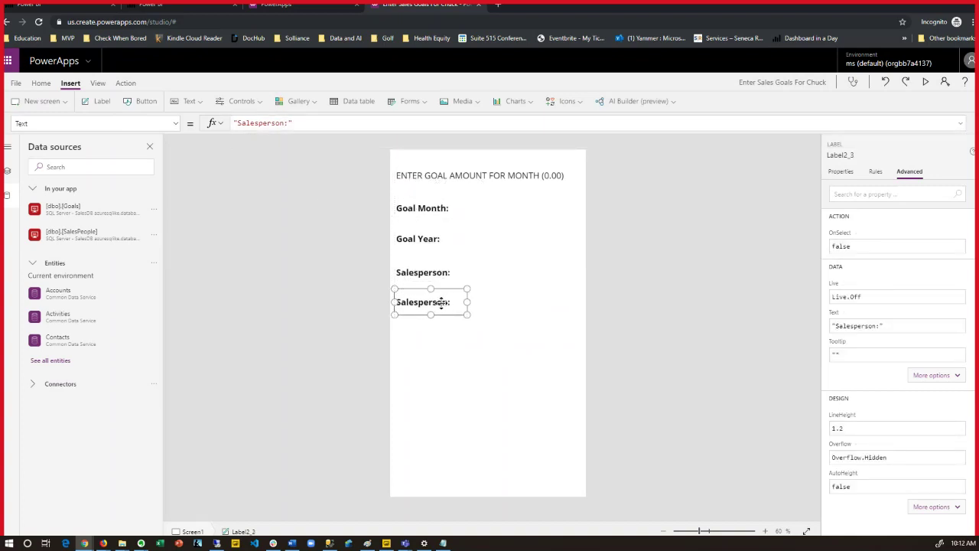
double_click(279, 124)
text(Goal Amount )
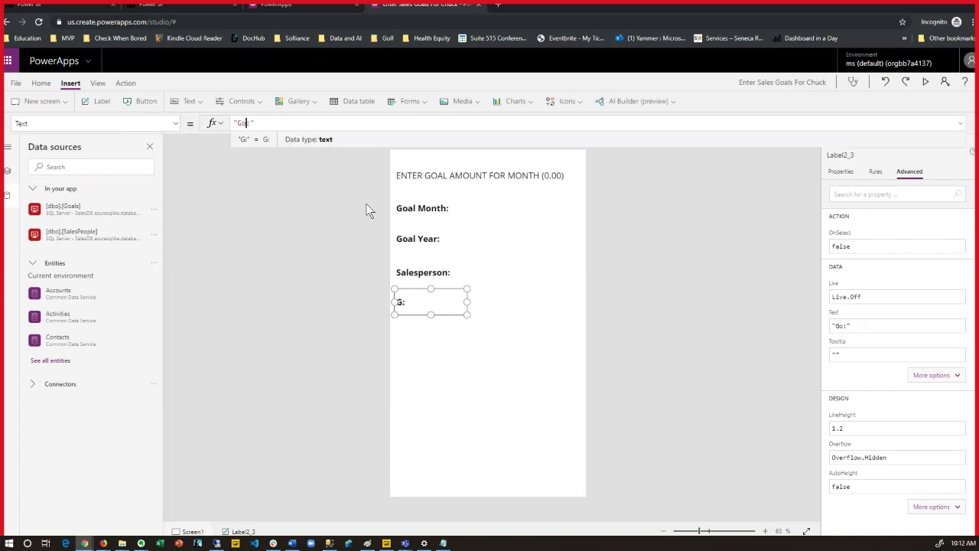
text($)
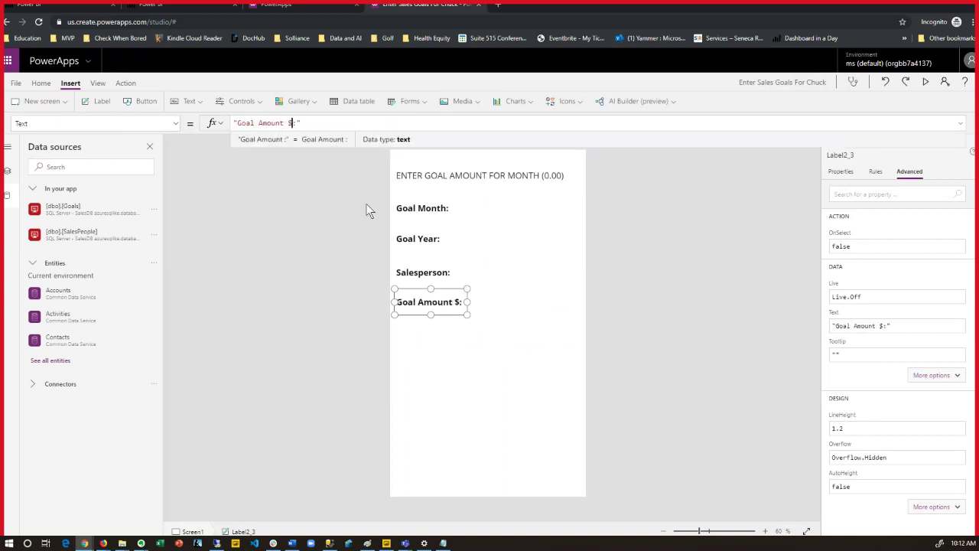
click(521, 376)
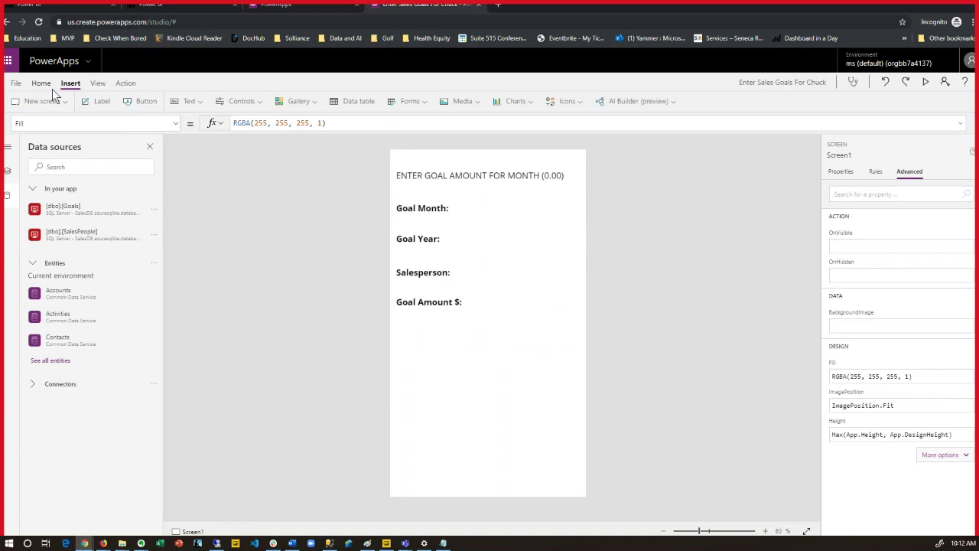
Step: Insert a button below the labels at about X 251, Y 705 and set its text to "Save"
click(143, 101)
drag(471, 183, 533, 375)
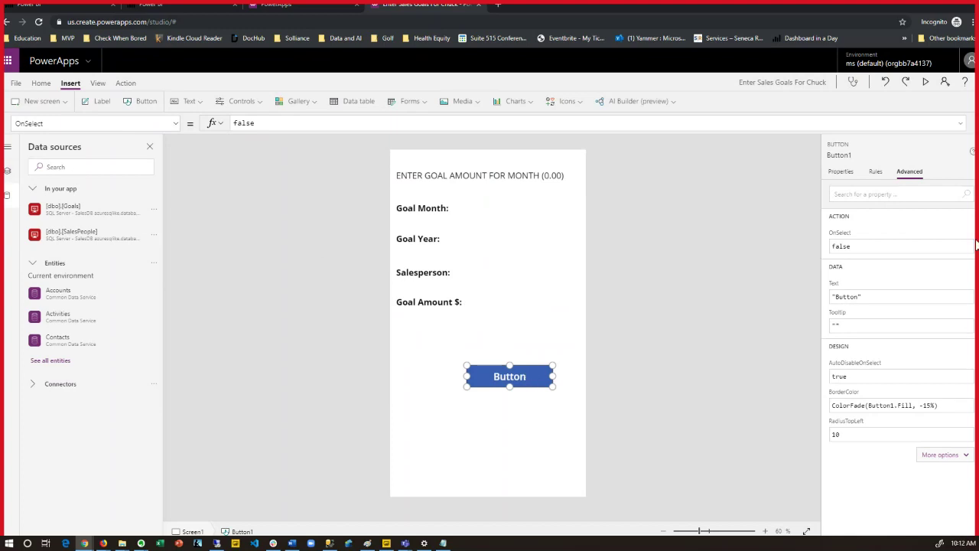
click(835, 172)
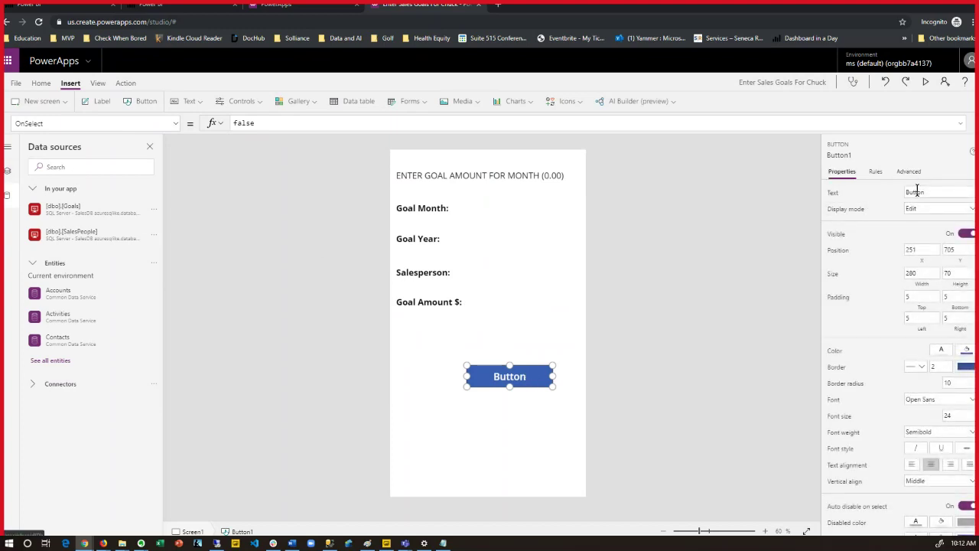
click(917, 191)
text(Save)
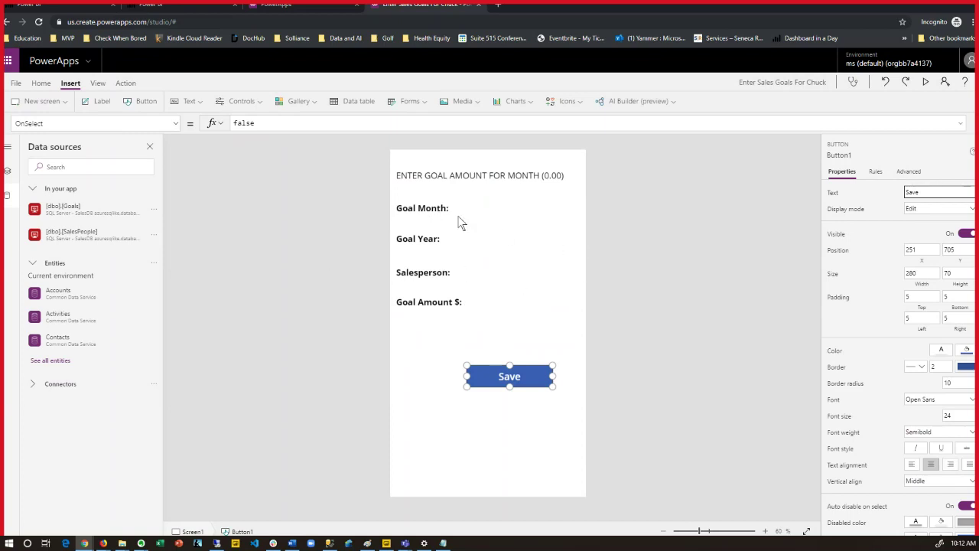
click(508, 222)
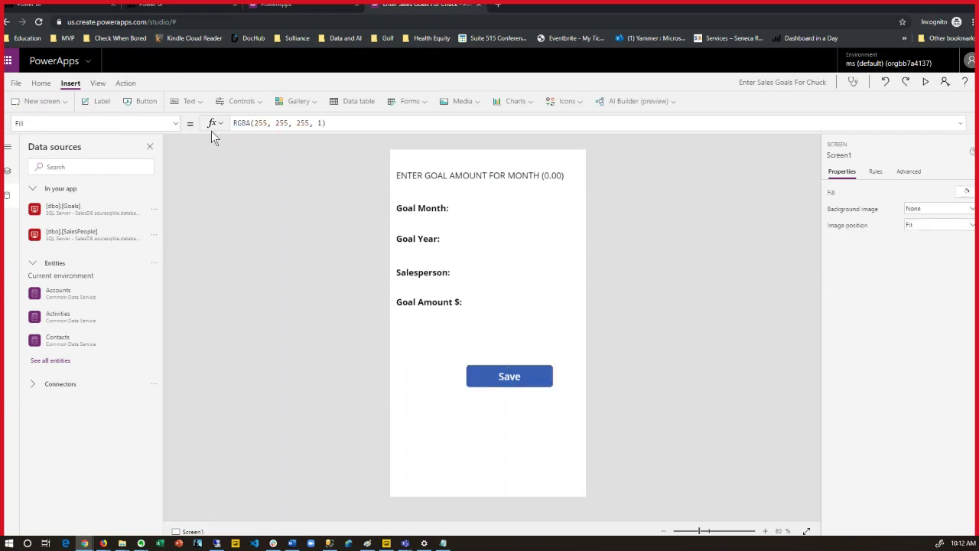
Step: Insert a drop-down control beside the "Goal Month:" label and narrow it to about 405 by 70
click(240, 103)
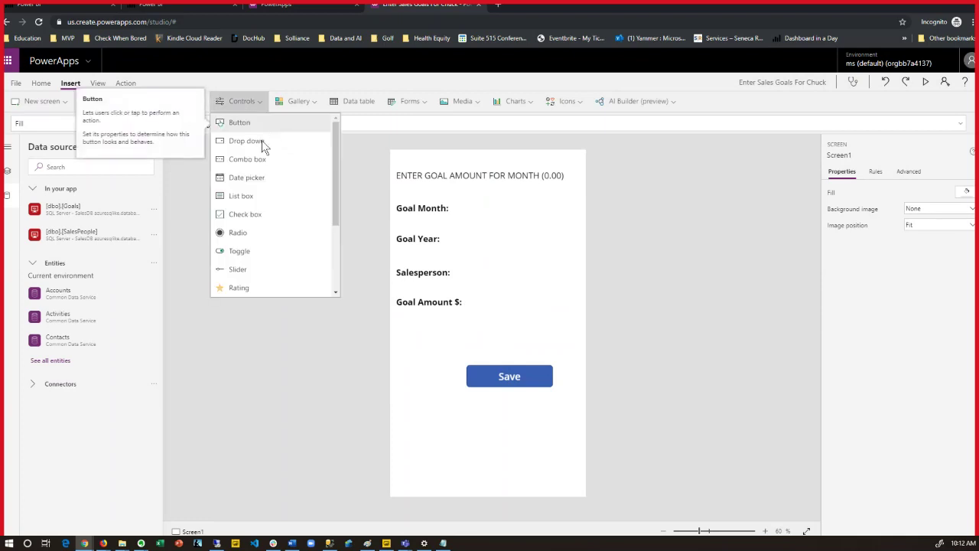
click(267, 141)
drag(472, 177, 491, 202)
drag(411, 217, 462, 222)
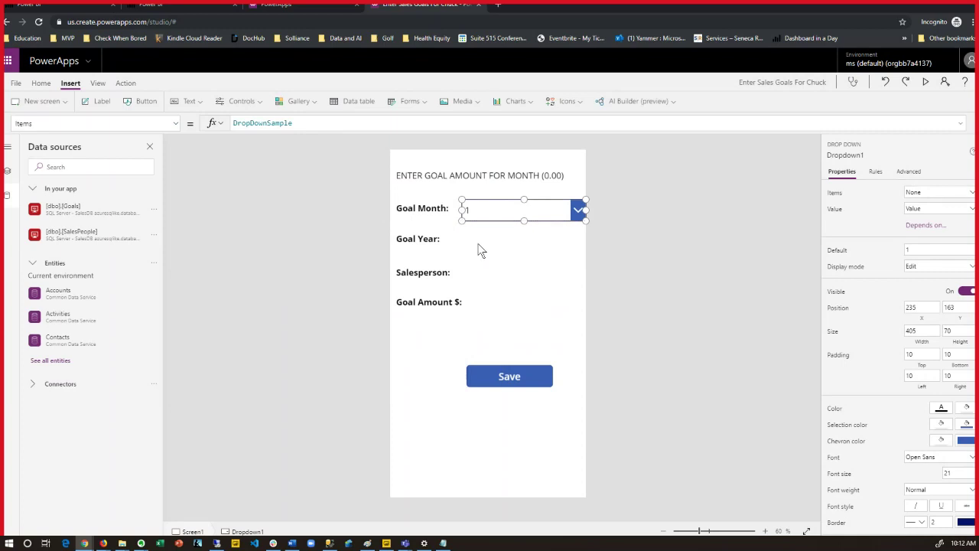
Step: Duplicate the Goal Month drop-down twice, placing the copies beside "Goal Year:" and "Salesperson:" and aligning them with the original
key(ctrl+c)
key(ctrl+v)
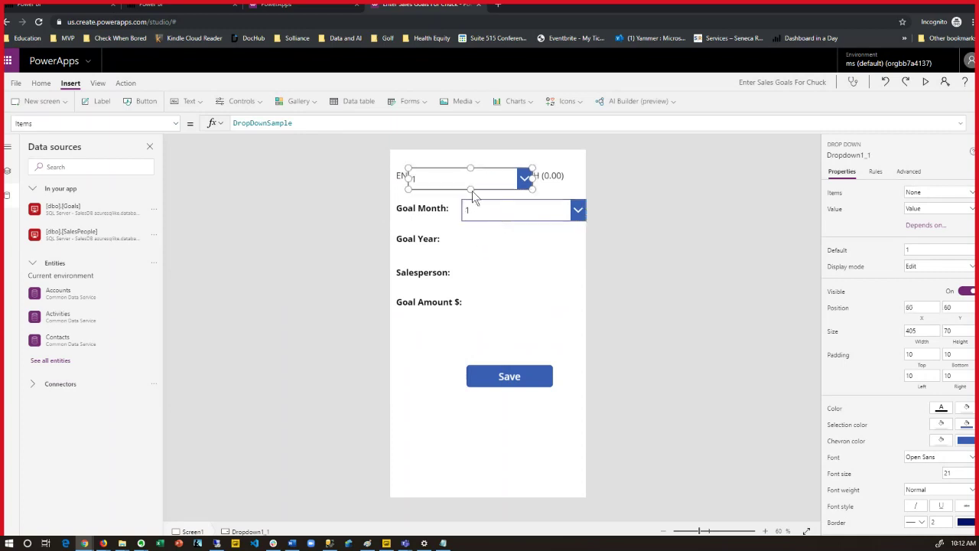
drag(472, 191, 520, 248)
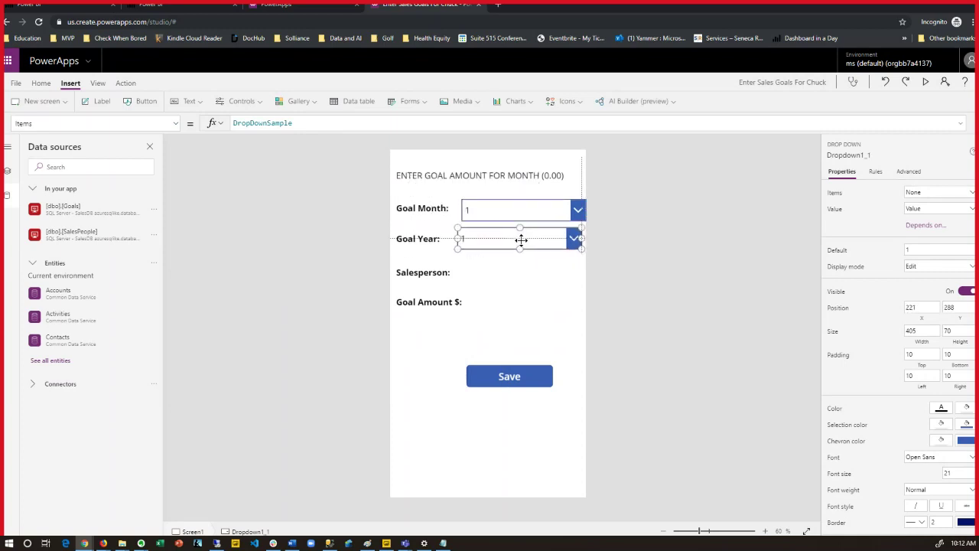
key(ctrl+v)
drag(423, 174, 477, 262)
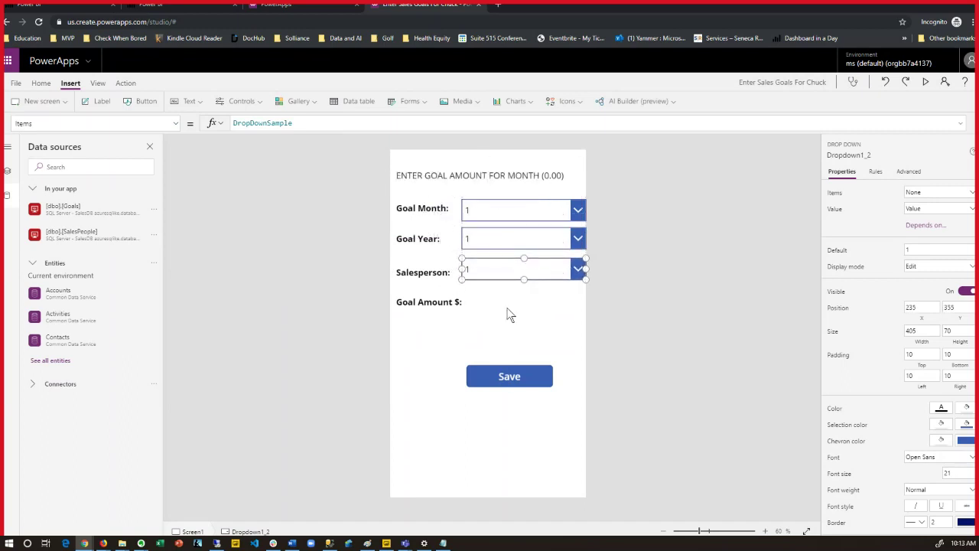
Step: Insert a text input of about 341 by 68 beside "Goal Amount $:" and delete the stray "Text" label over the heading
click(449, 324)
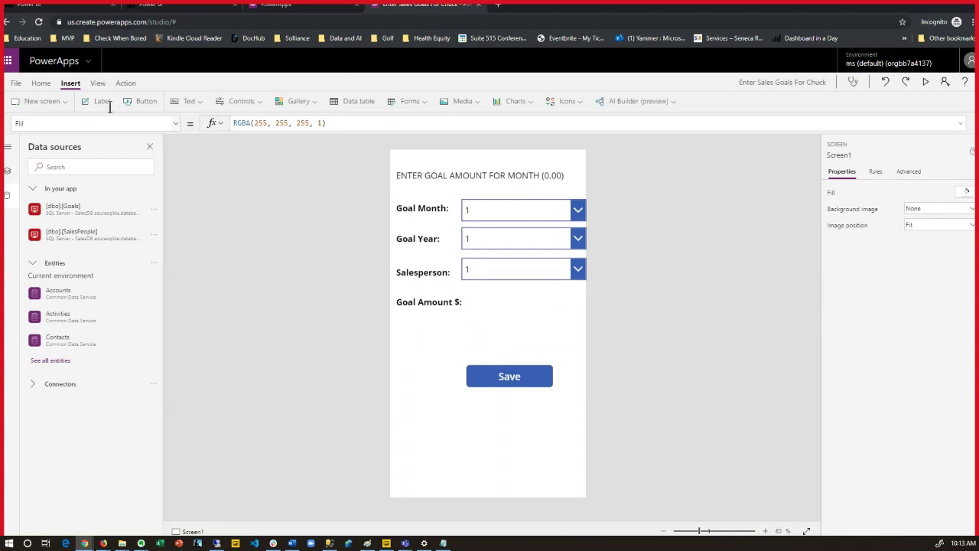
click(186, 101)
click(179, 126)
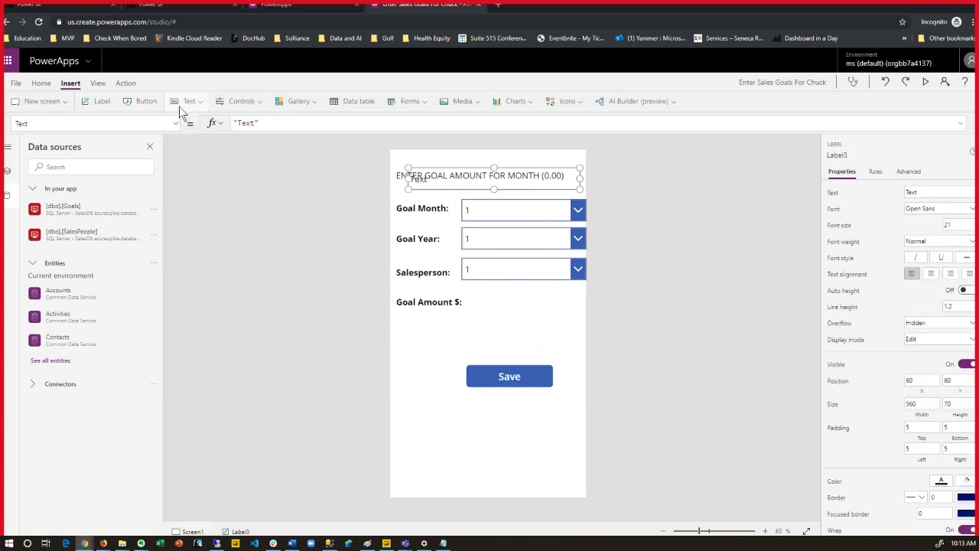
click(179, 106)
click(201, 143)
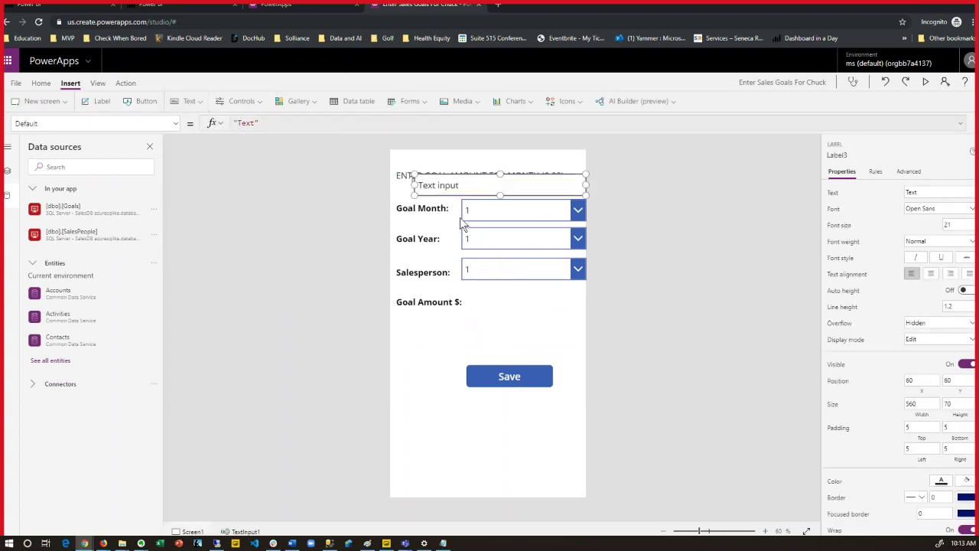
drag(459, 191, 480, 309)
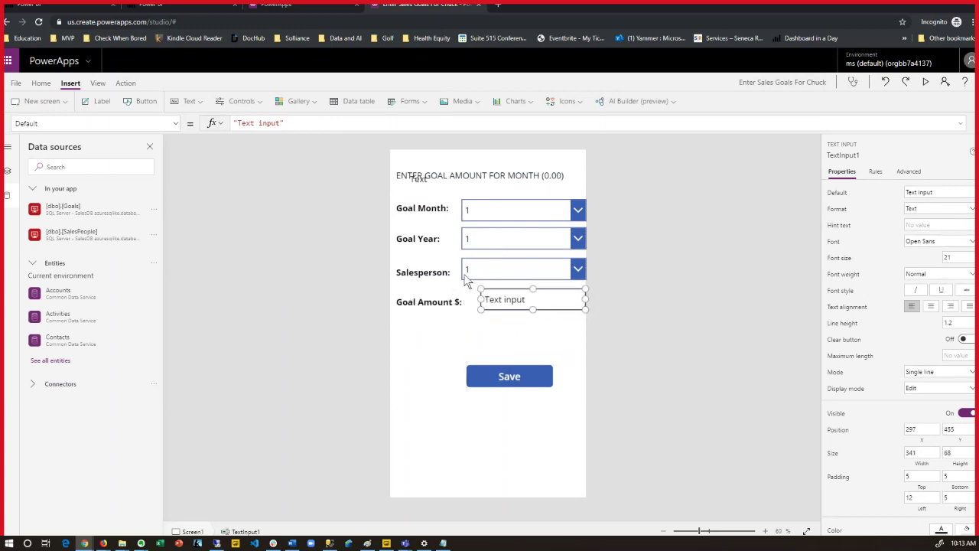
click(420, 182)
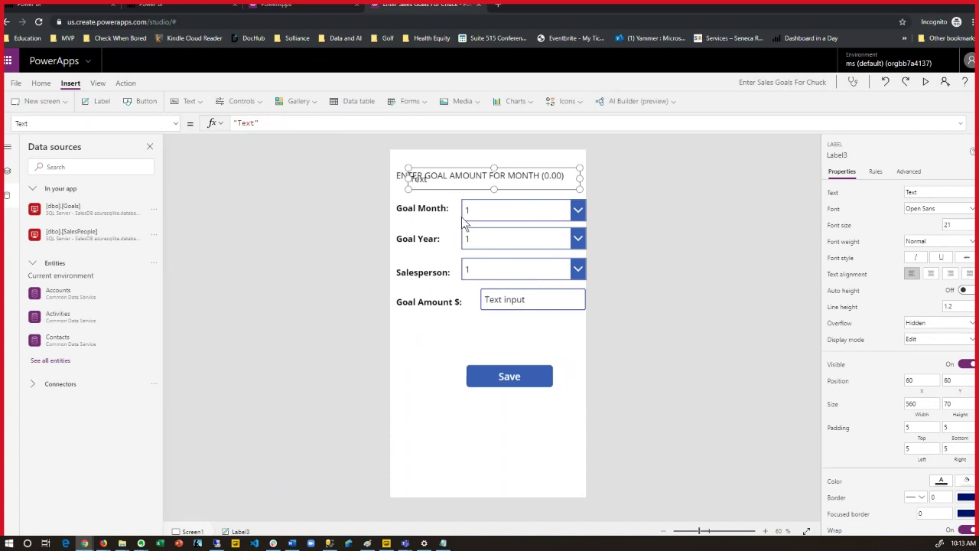
click(461, 216)
Step: Rename the drop-down beside "Goal Month:" as ddlGoalMonth
click(498, 218)
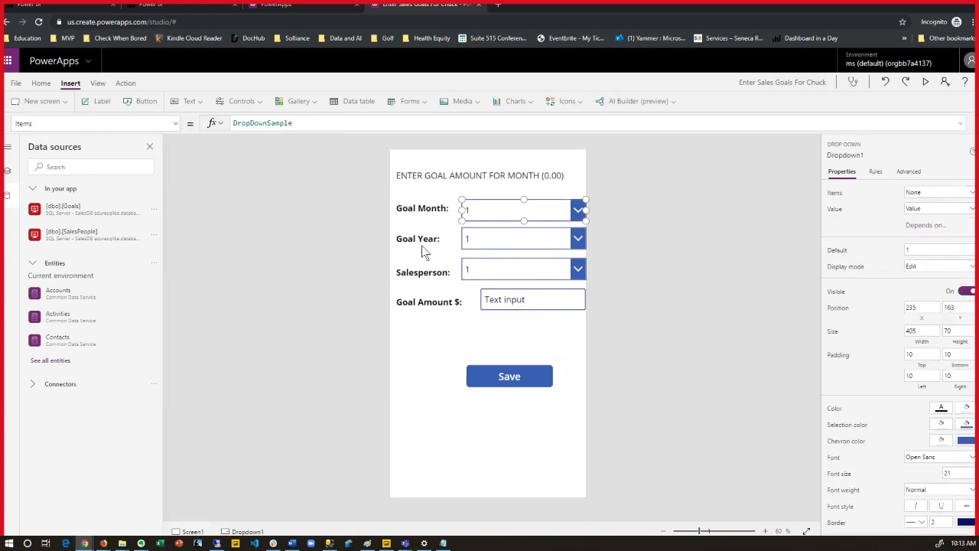
click(4, 172)
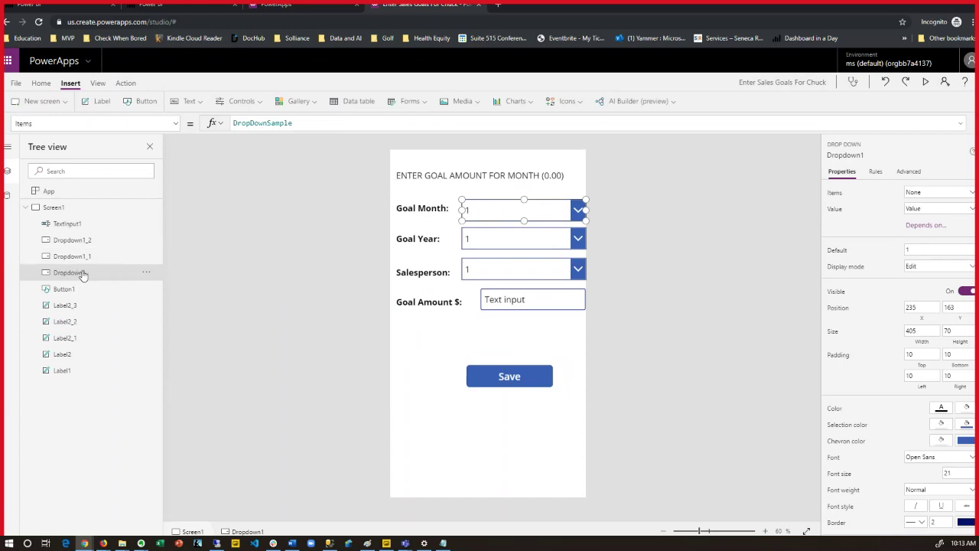
click(145, 273)
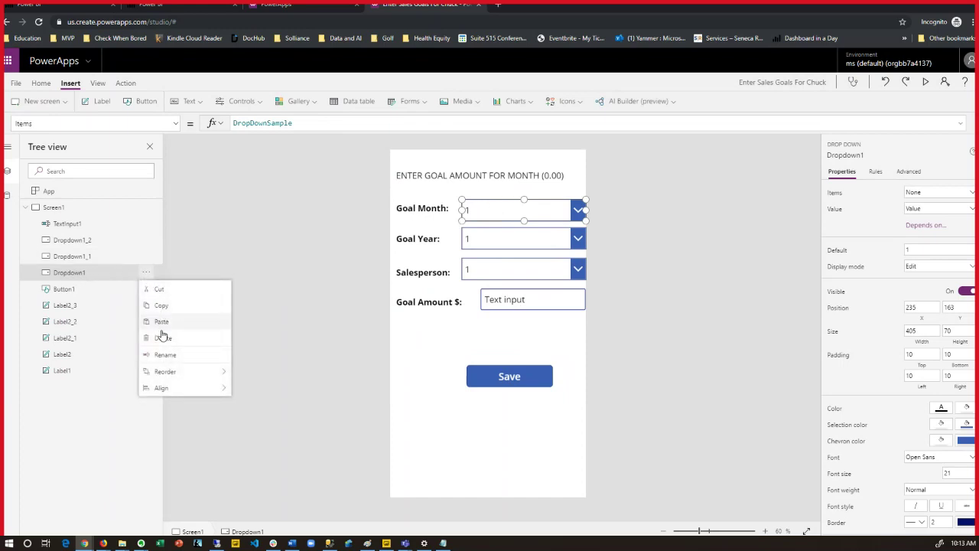
click(164, 355)
text(dd)
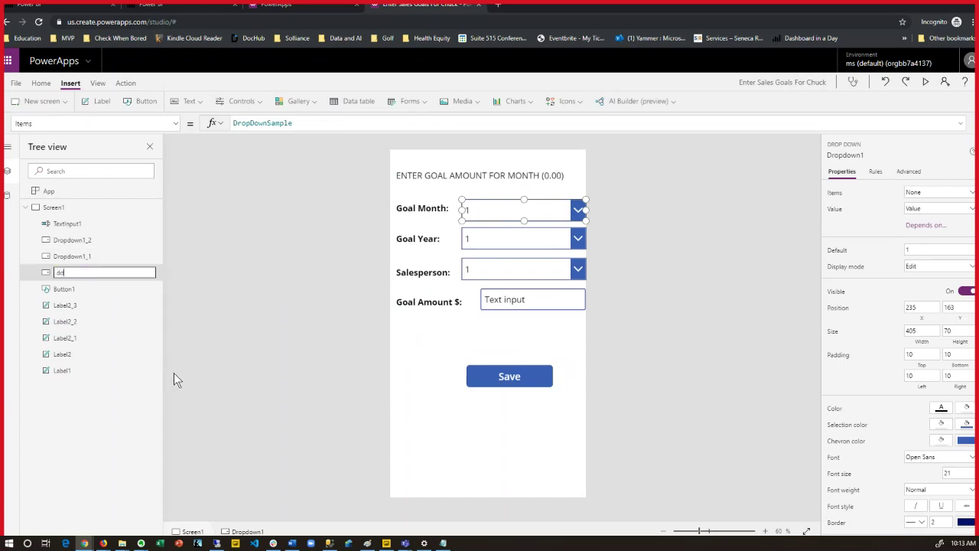
text(lGoalMonth)
key(Return)
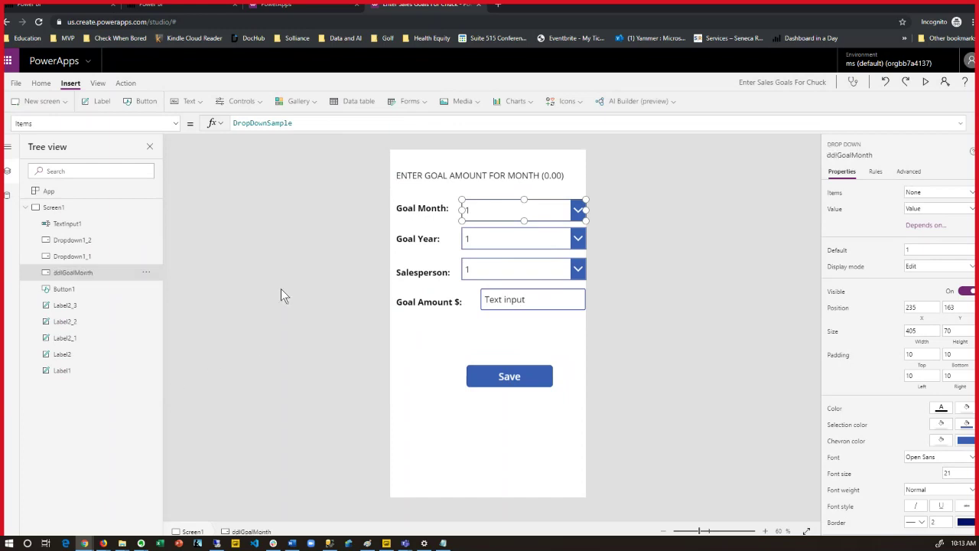
Step: Rename the drop-down beside "Goal Year:" as ddlYear
click(554, 242)
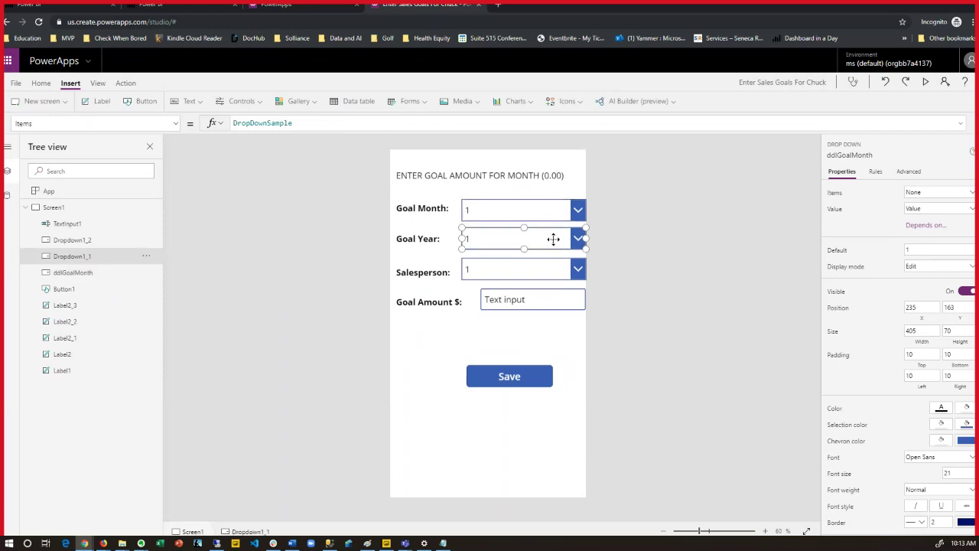
right_click(143, 257)
click(164, 340)
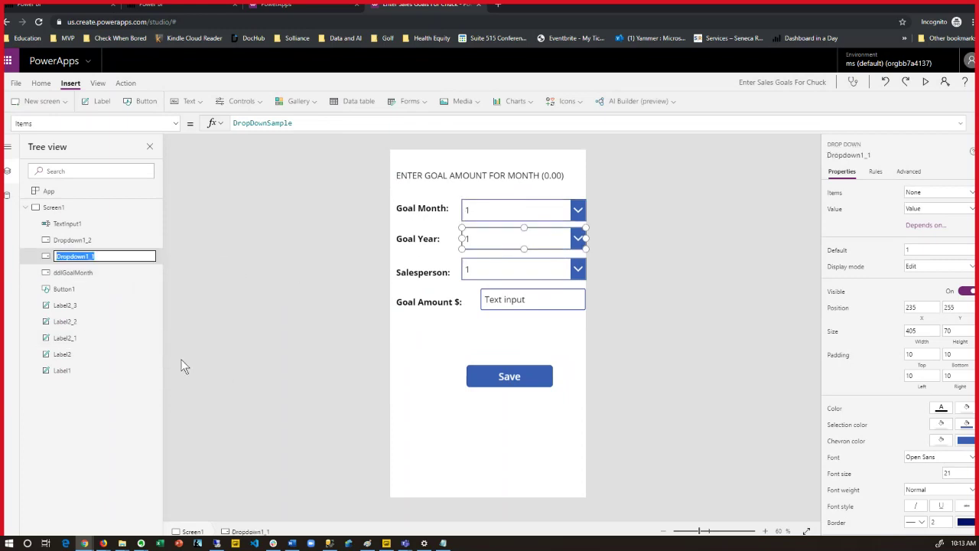
text(ddlYear)
key(Return)
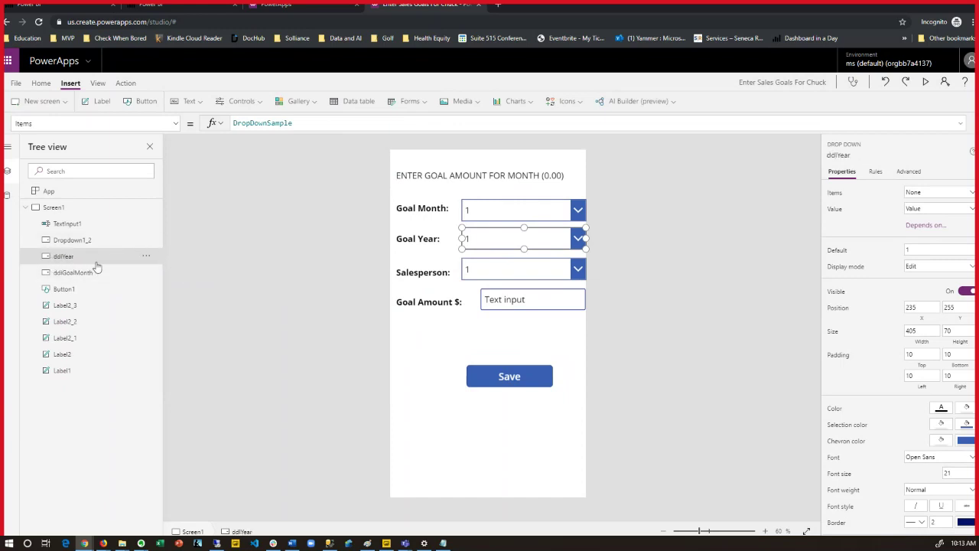
Step: Rename the drop-down beside "Salesperson:" as ddlSalesperson
click(146, 240)
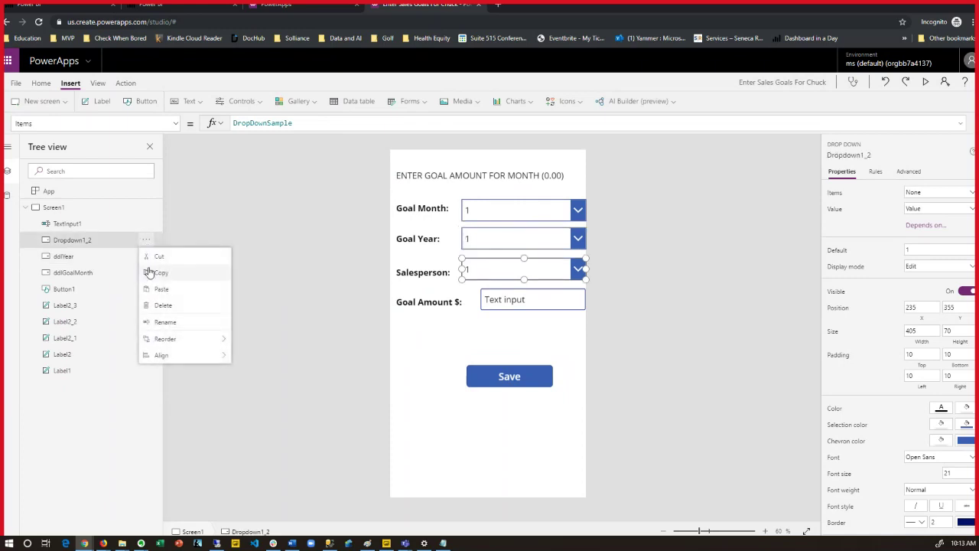
click(161, 322)
text(dd)
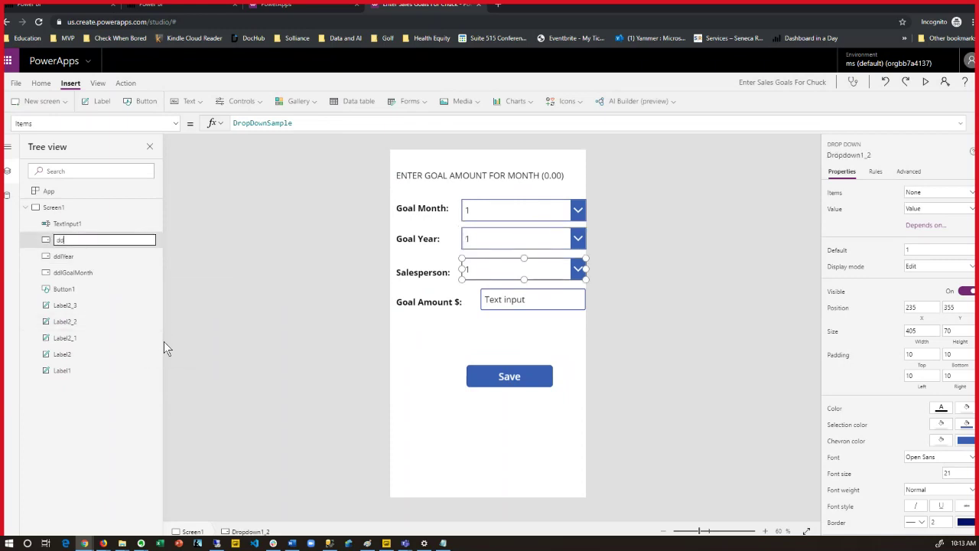
text(l)
text(Salesperson)
key(Return)
Step: Rename the text input beside "Goal Amount $:" as txtGoalAmount
click(561, 306)
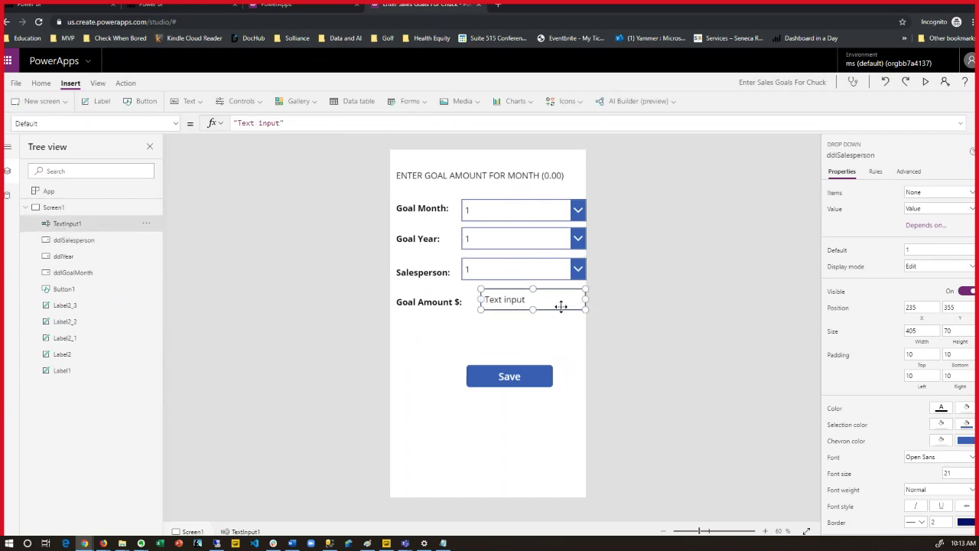
click(146, 223)
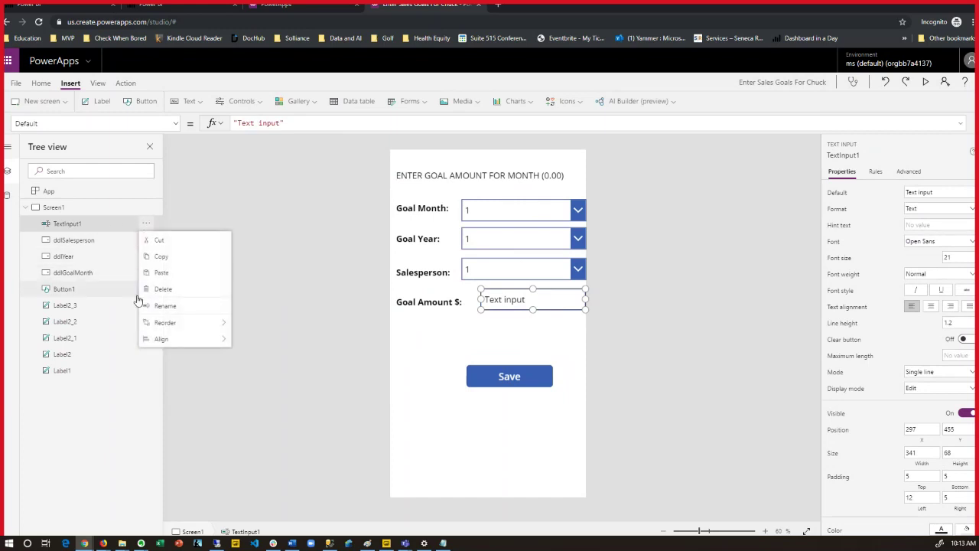
click(159, 306)
text(txt)
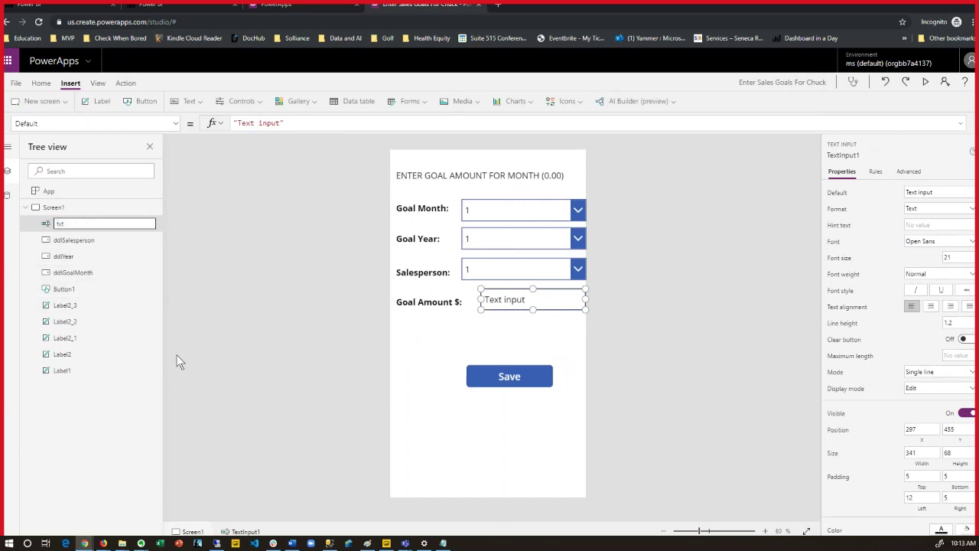
text(GoalAmount)
key(Return)
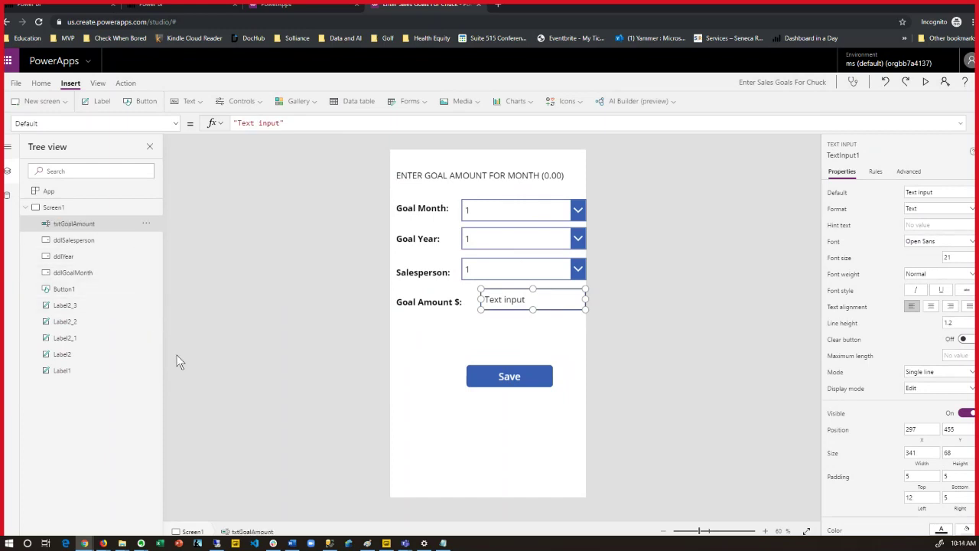
Step: Rename the Save button control as btnSave
click(493, 376)
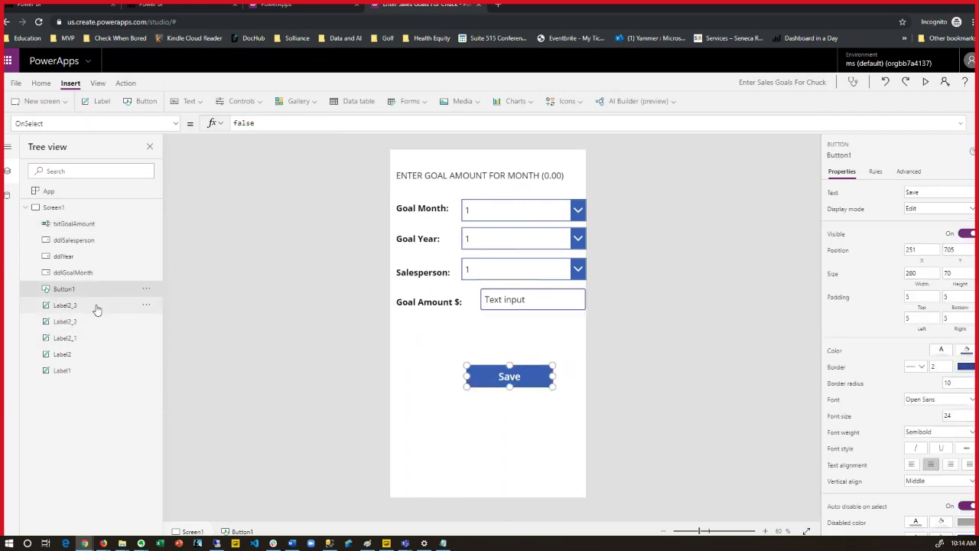
click(146, 289)
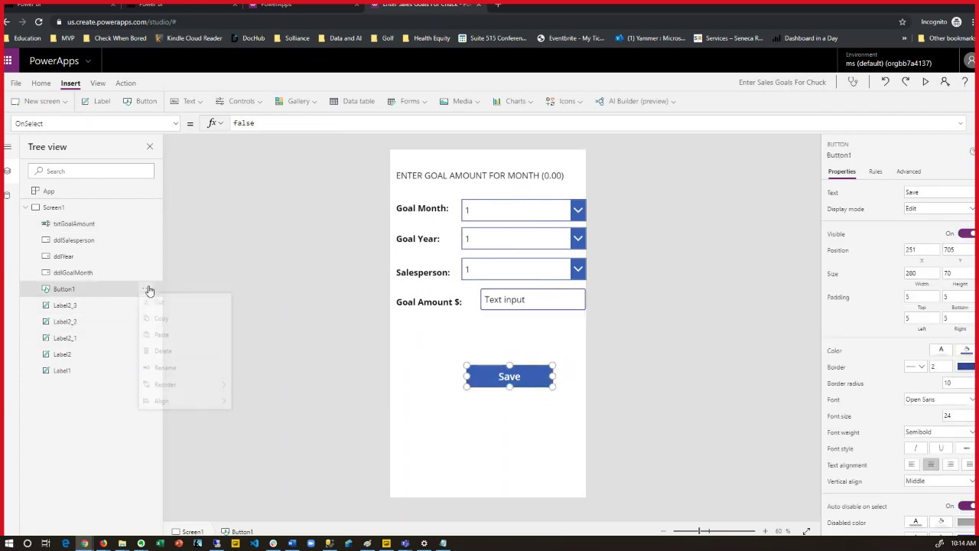
click(162, 372)
text(btnSa)
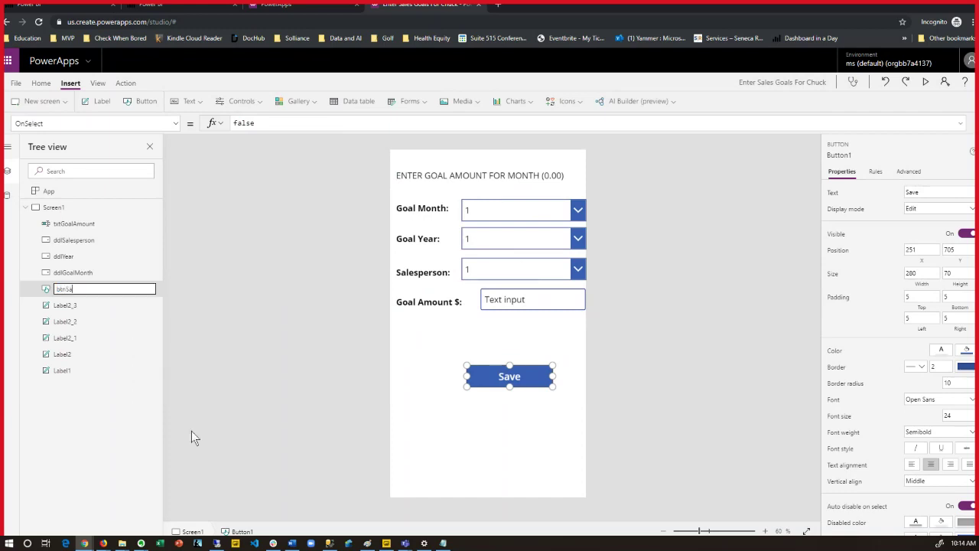
text(ve)
key(Return)
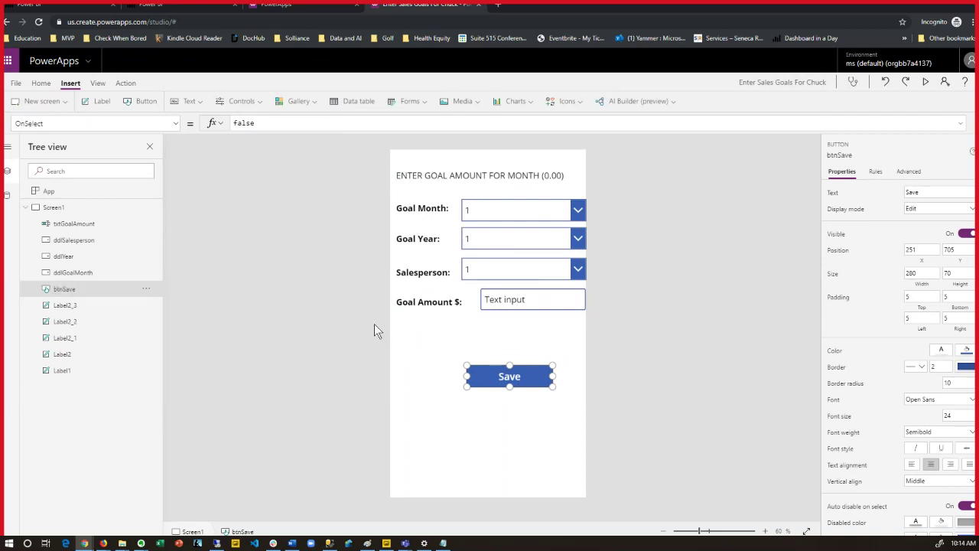
Step: Check the sample entries offered by the Goal Month drop-down
click(551, 217)
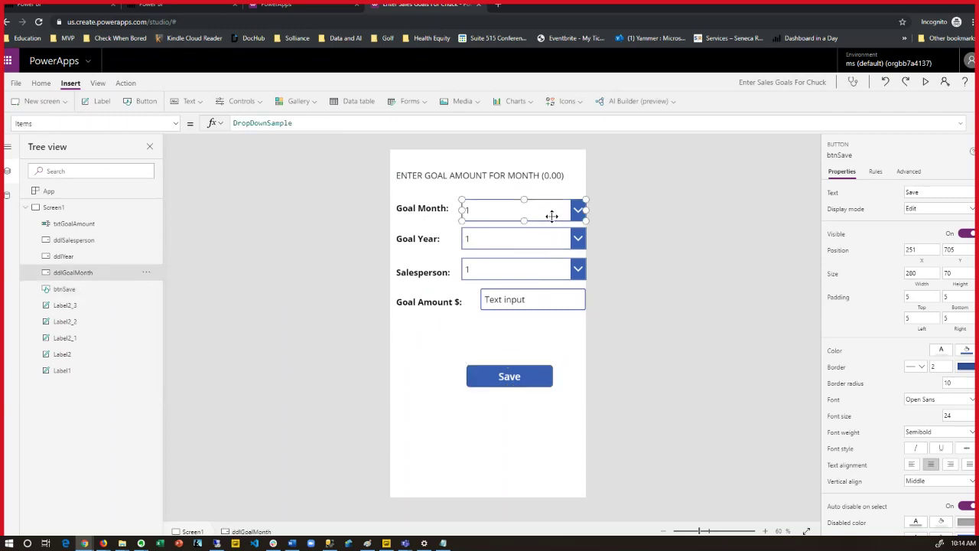
click(578, 213)
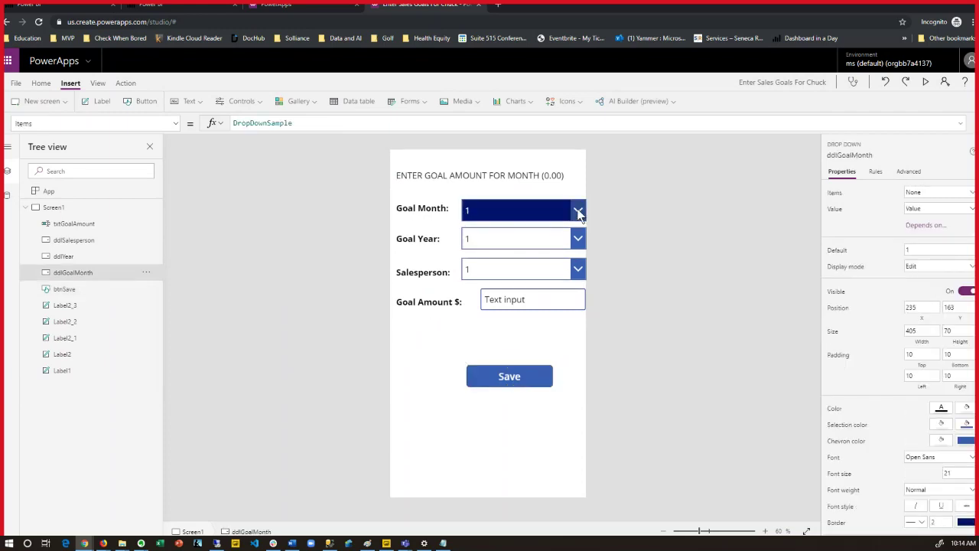
click(578, 214)
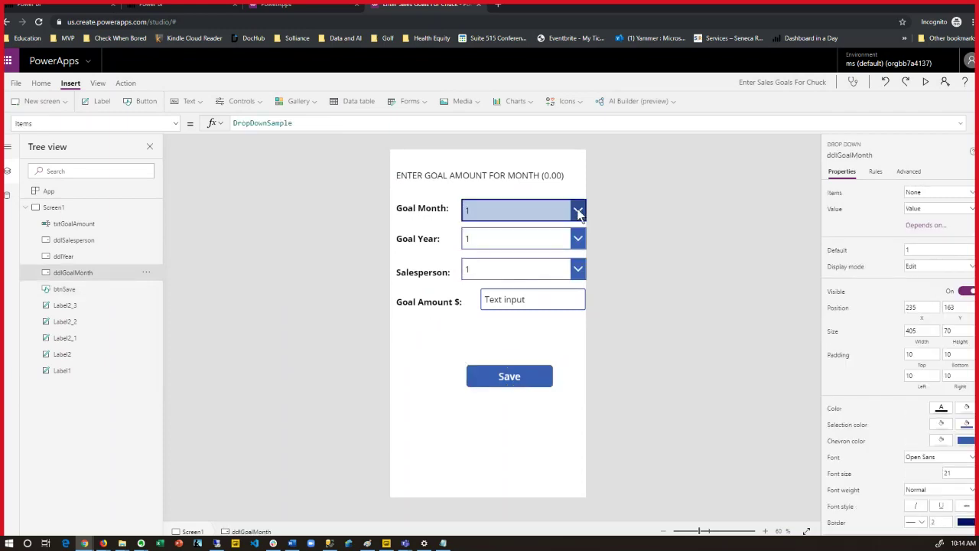
click(572, 213)
click(561, 215)
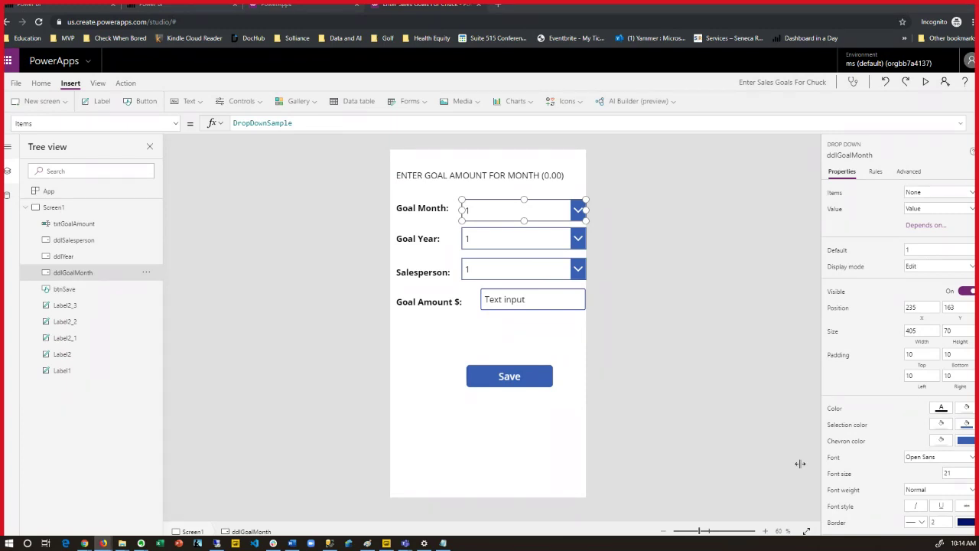
Step: Replace ddlGoalMonth's Items formula with the copied Table listing January to December as Text with Val 1 to 12, and review it
click(332, 120)
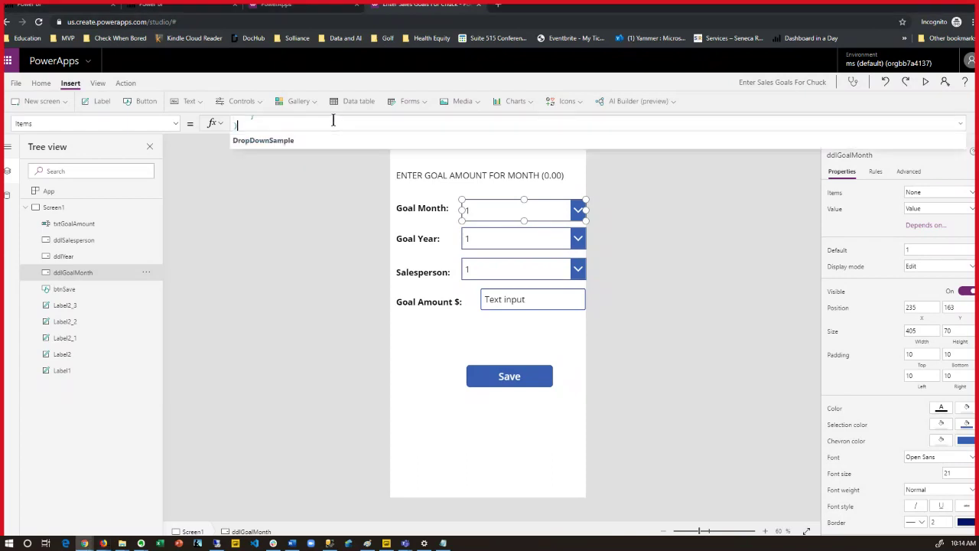
key(ctrl+a)
key(Delete)
key(ctrl+v)
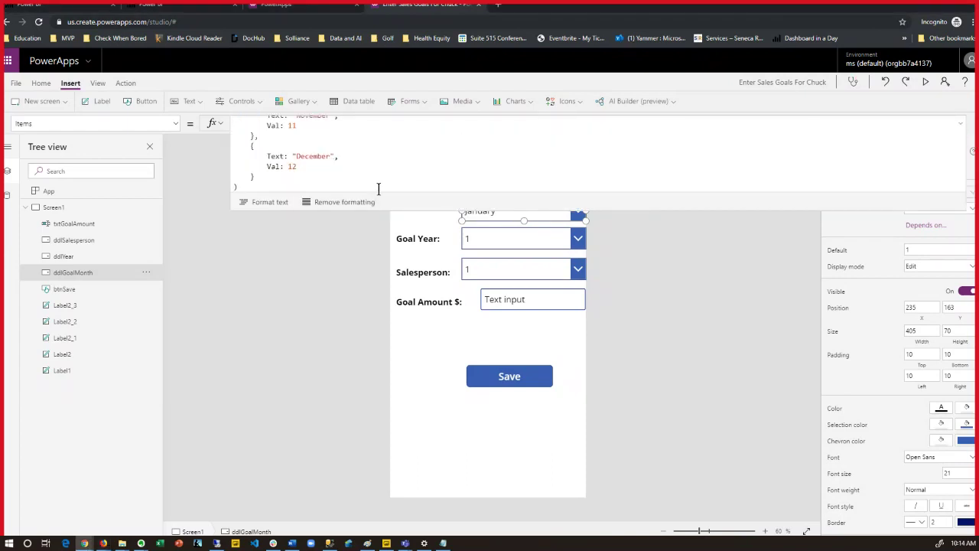
drag(391, 213, 387, 421)
scroll(387, 365, up, 2)
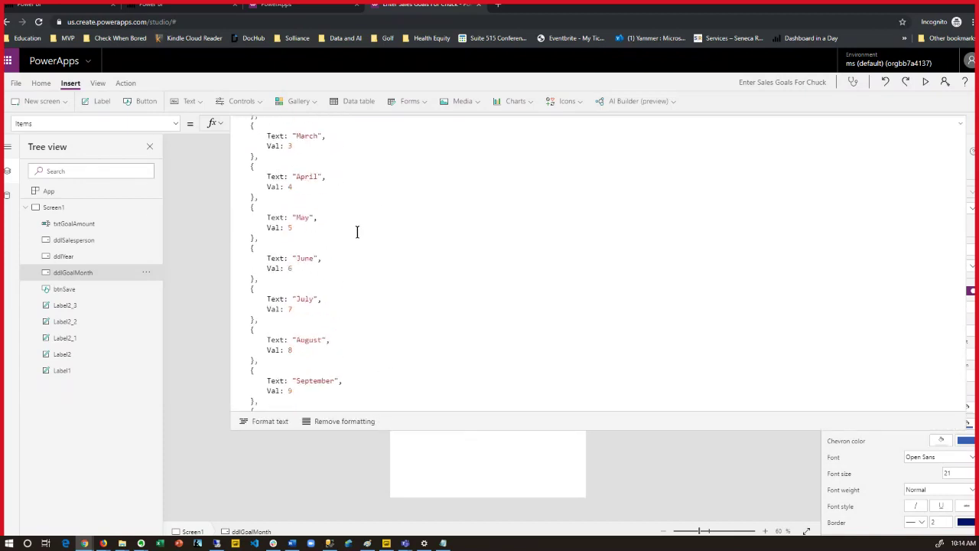
scroll(355, 229, up, 2)
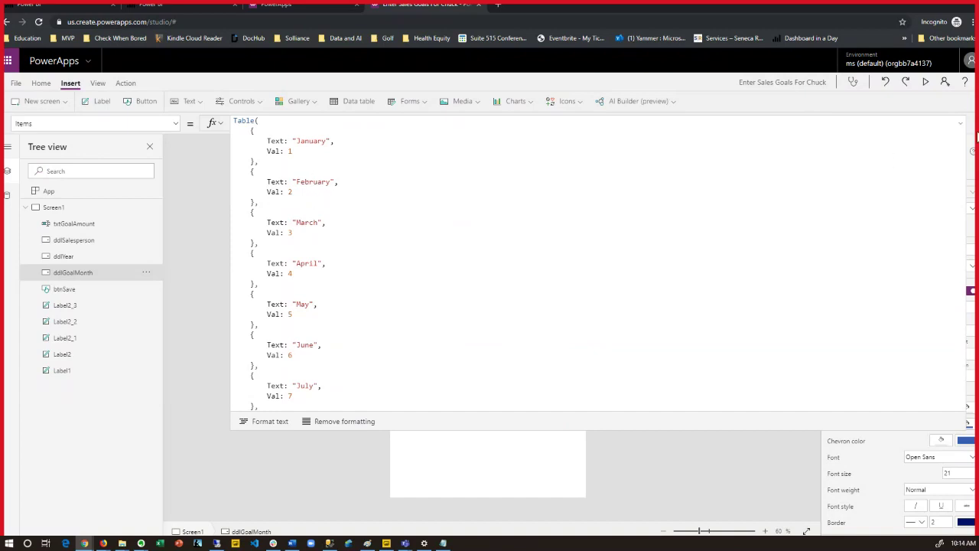
double_click(239, 123)
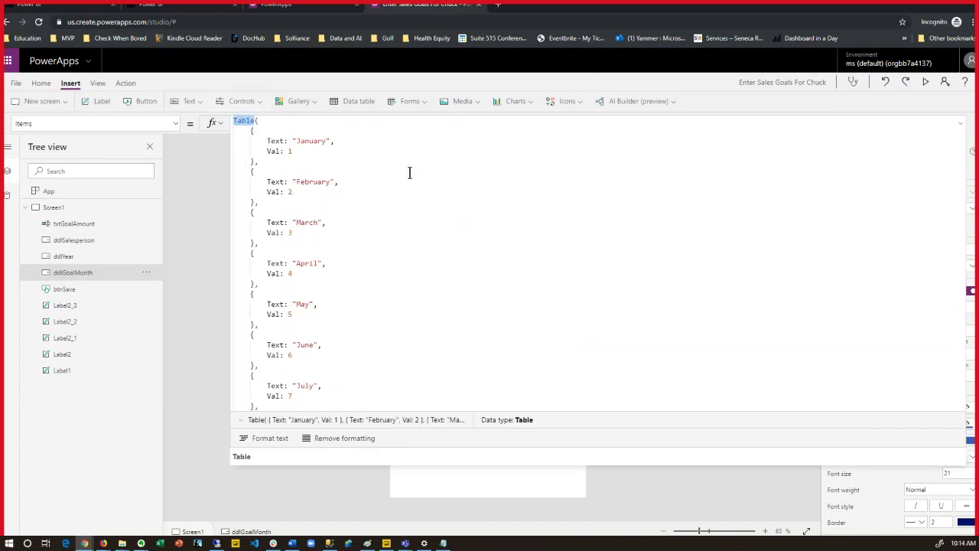
click(961, 125)
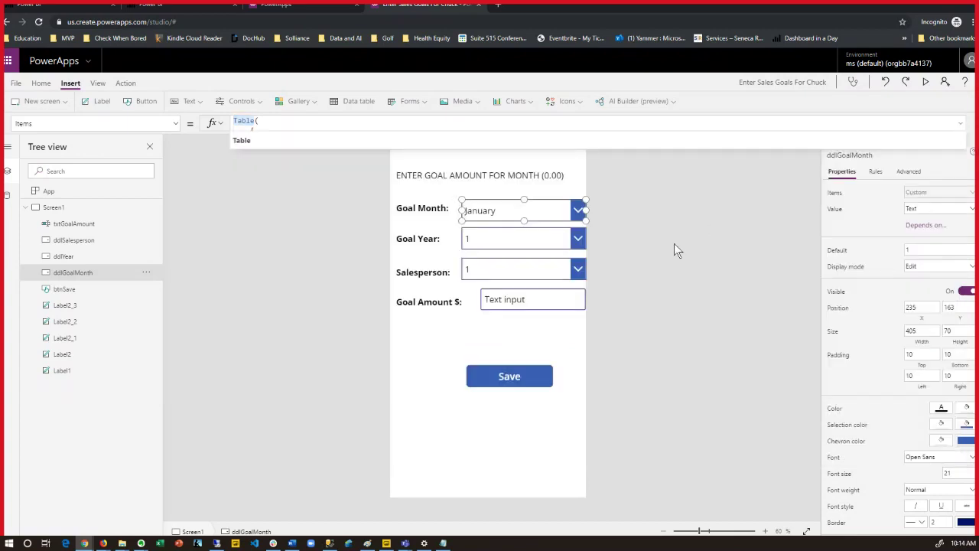
Step: Set the Goal Year drop-down's Items to ["2019", "2018"] and check the entries in the month and year lists
click(513, 237)
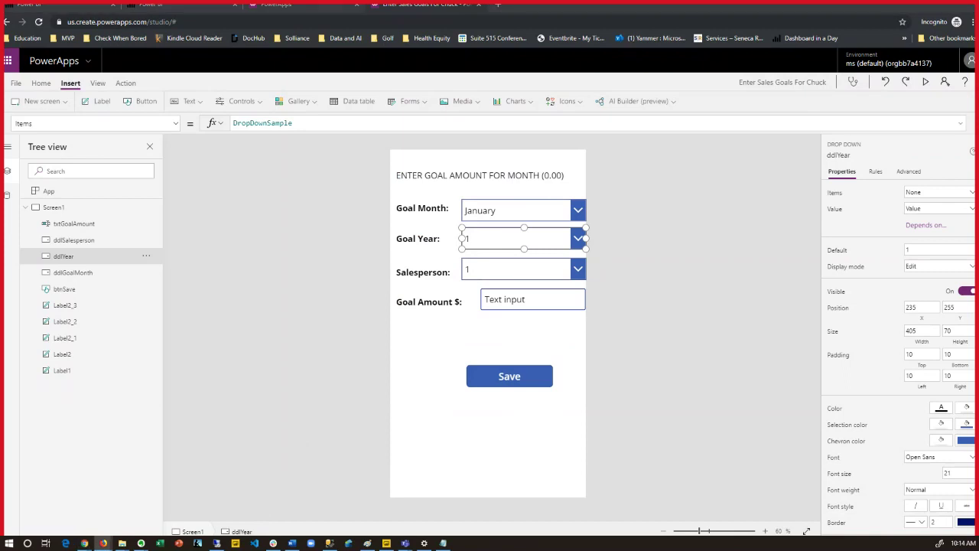
double_click(248, 123)
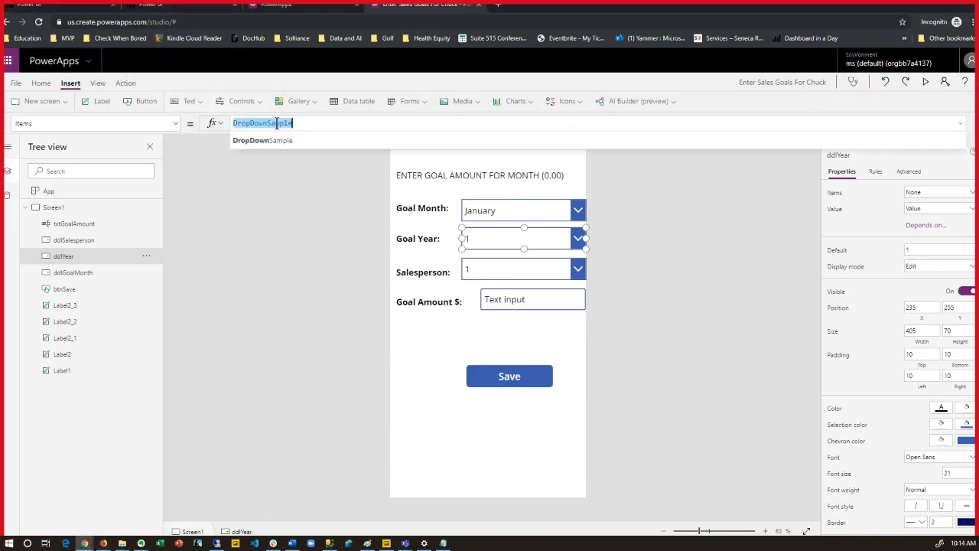
text(["2019", "2018"])
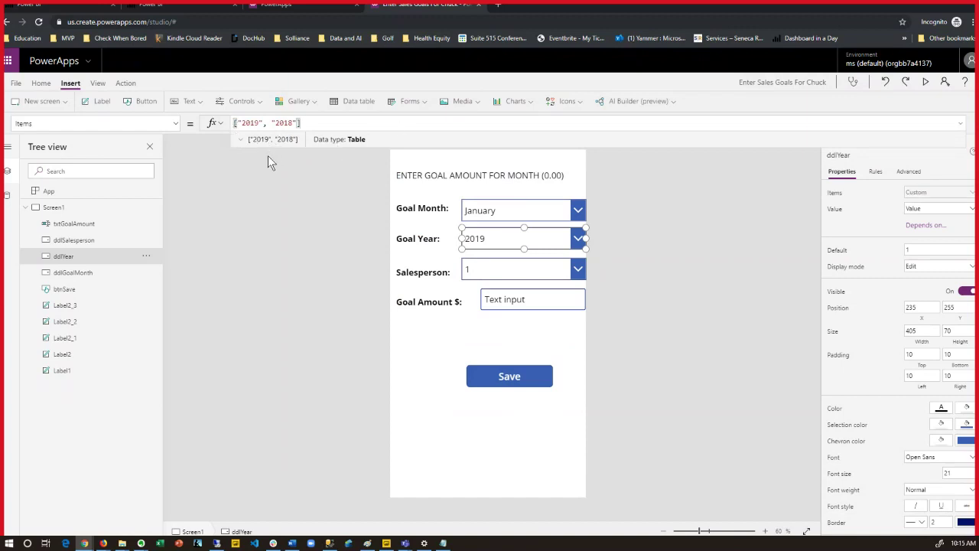
click(322, 202)
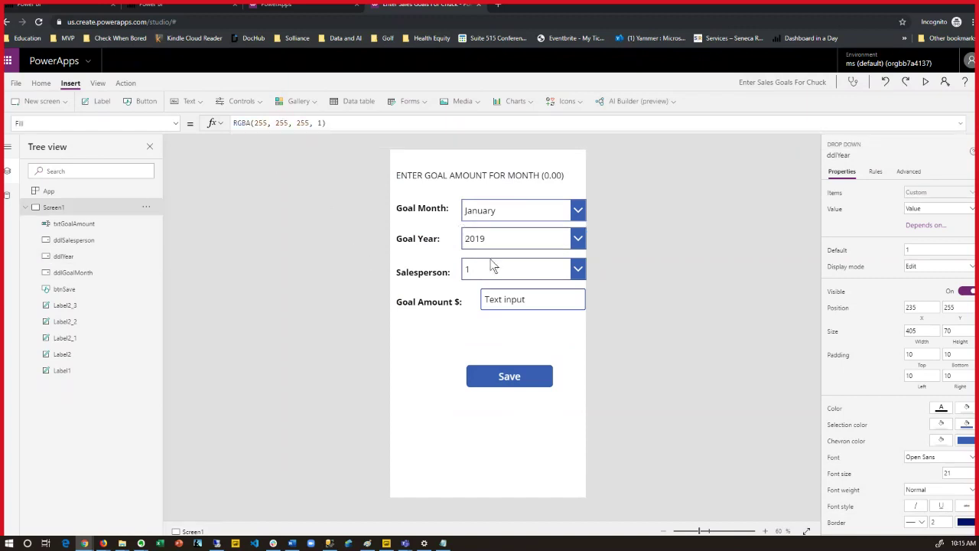
click(581, 208)
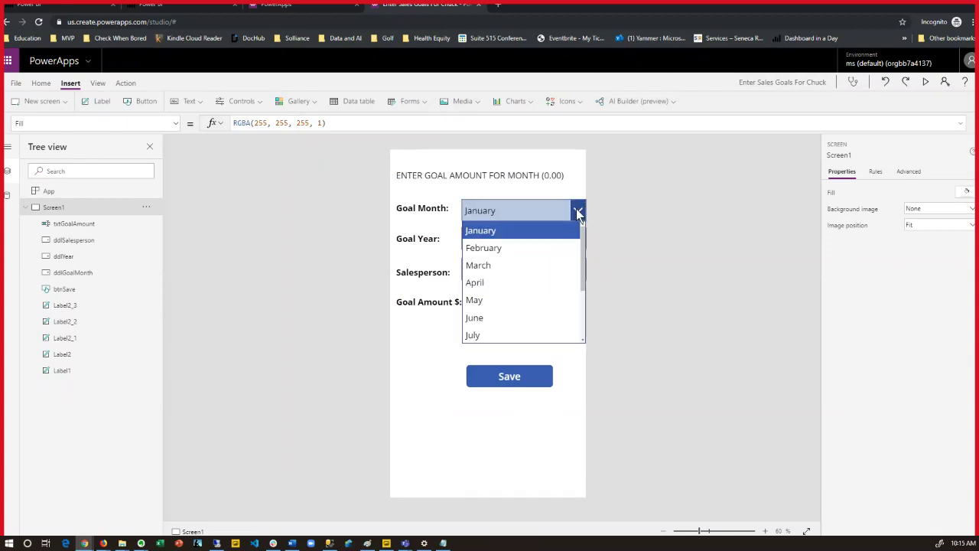
click(578, 239)
click(578, 239)
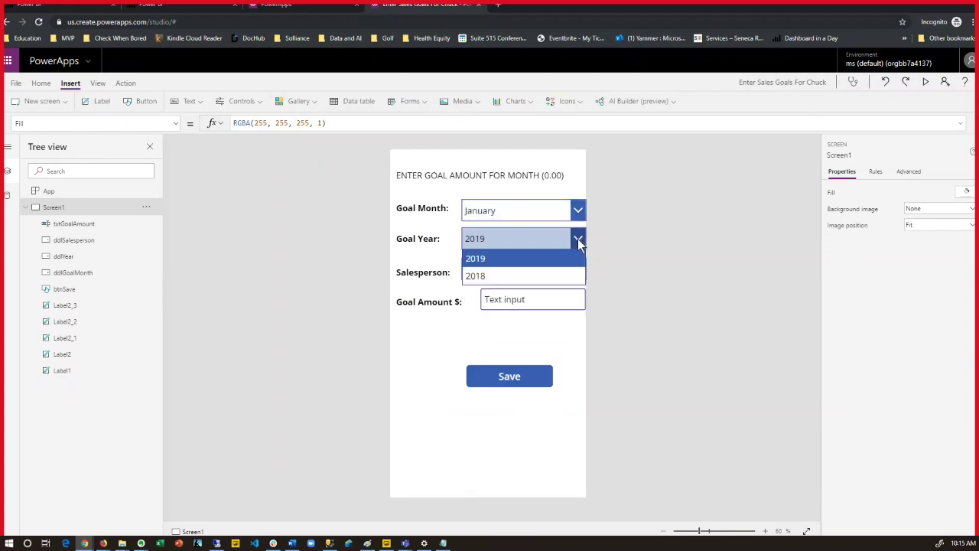
click(578, 242)
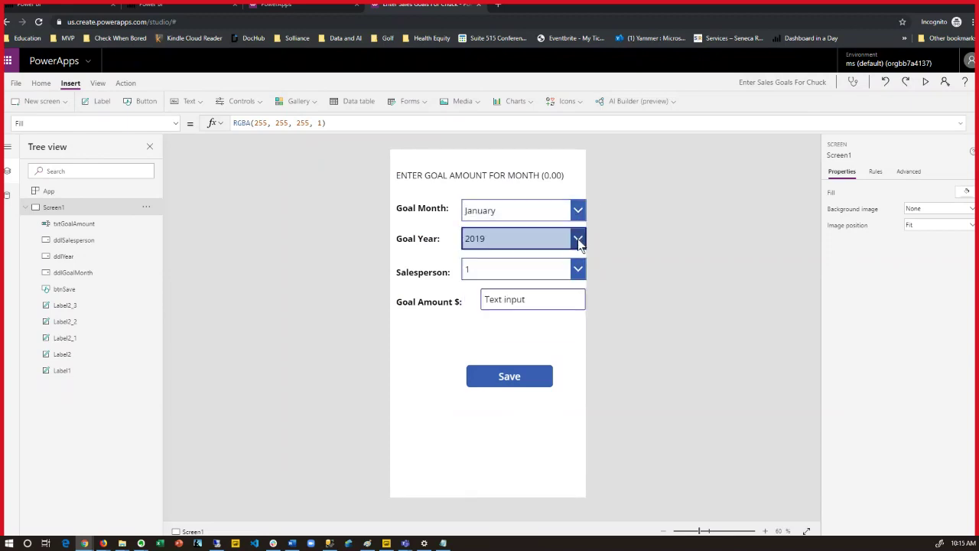
Step: Populate the Salesperson drop-down from the [dbo].[SalesPeople] table and check its list of entries
click(557, 273)
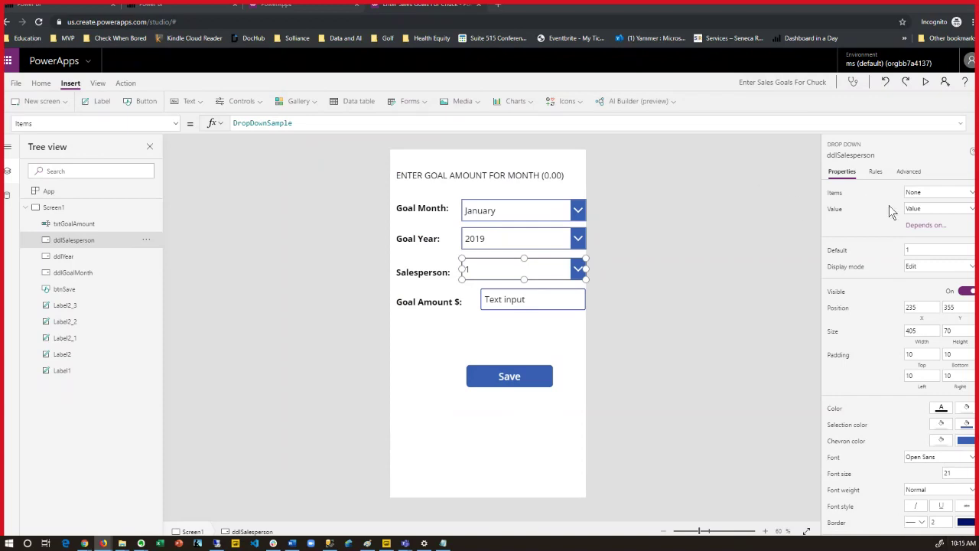
click(932, 194)
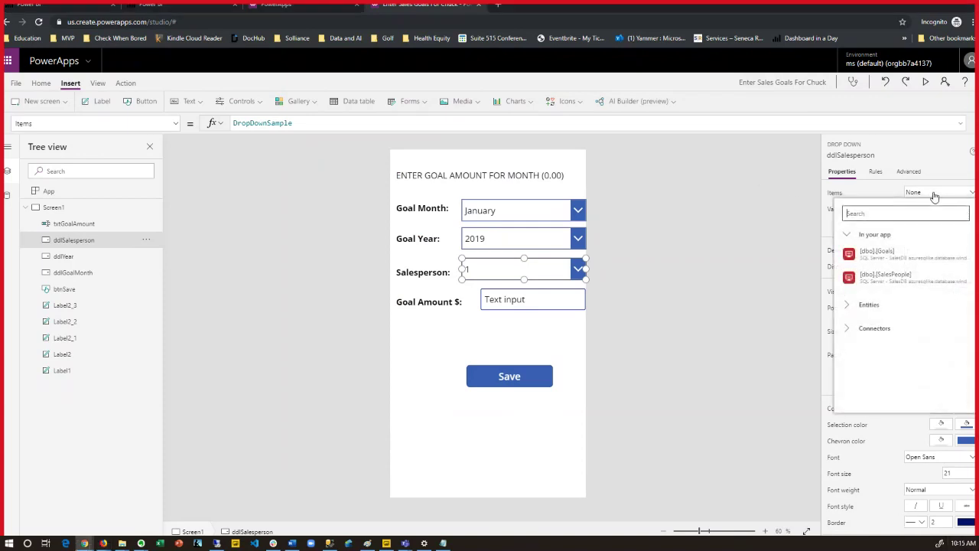
click(893, 274)
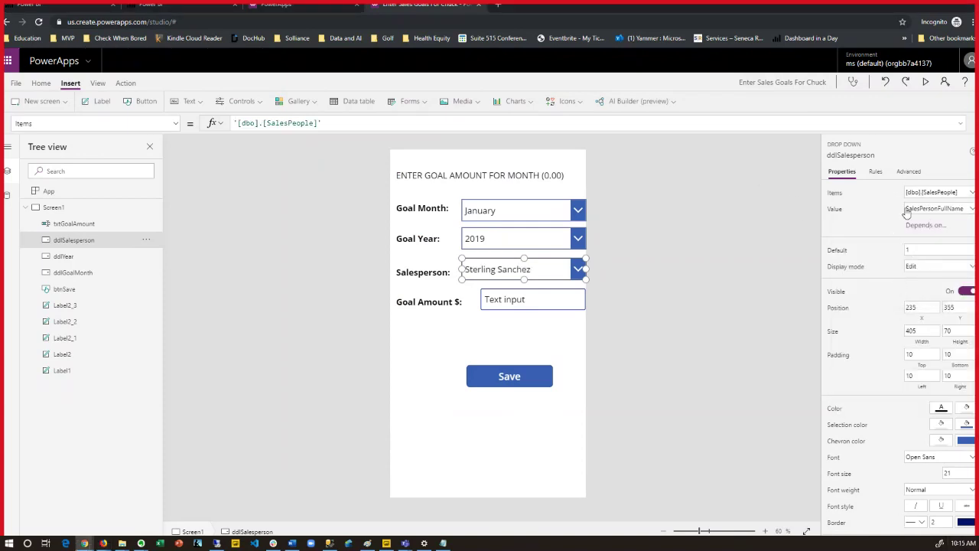
alt+click(576, 274)
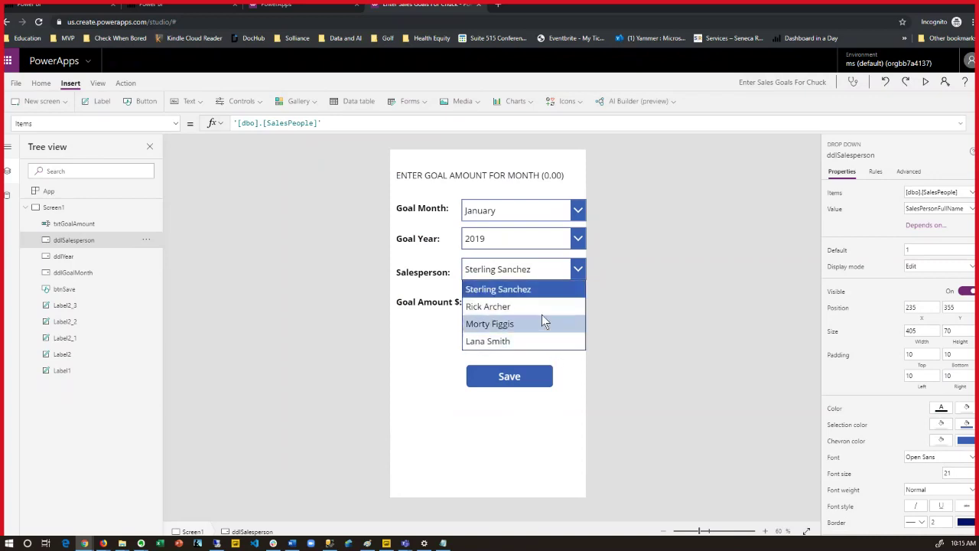
click(577, 266)
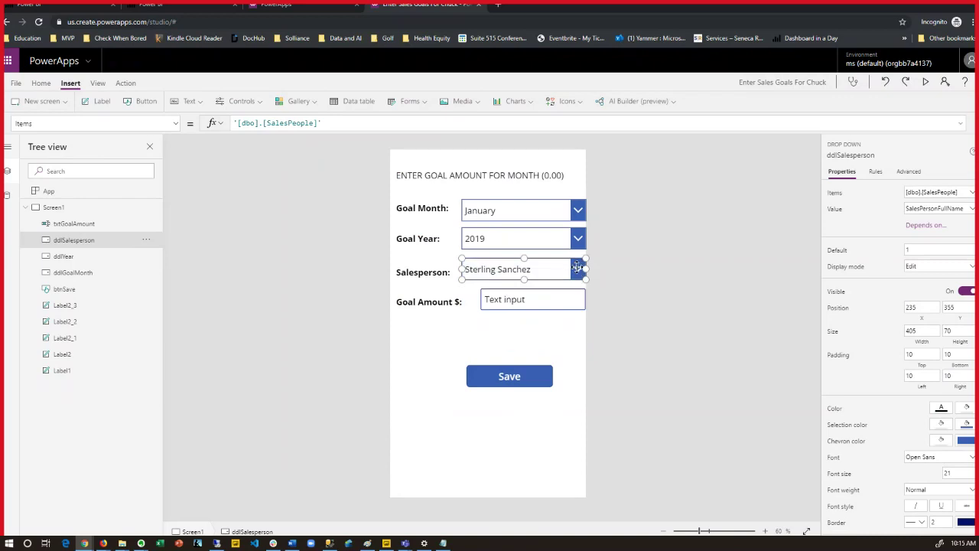
Step: Clear the default text of the txtGoalAmount input so the field starts empty
click(561, 300)
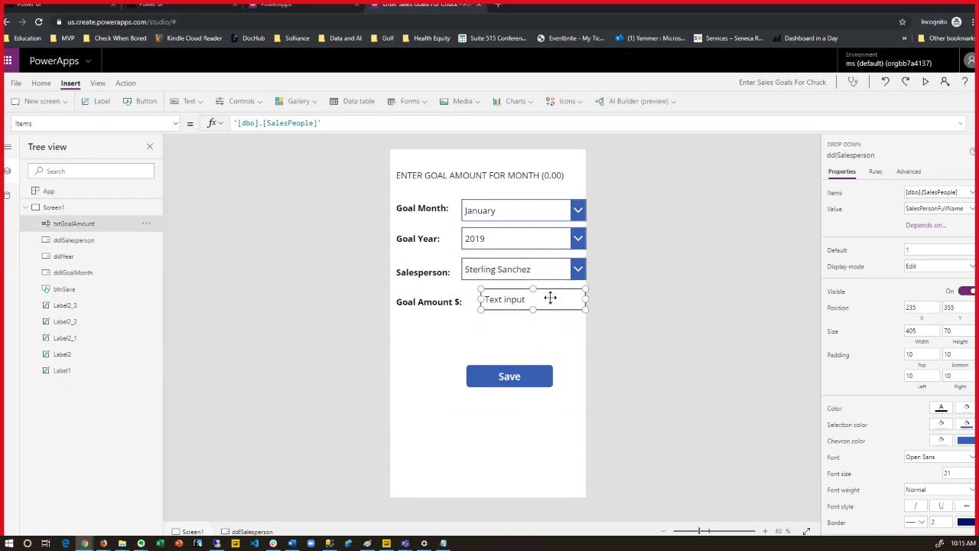
click(939, 192)
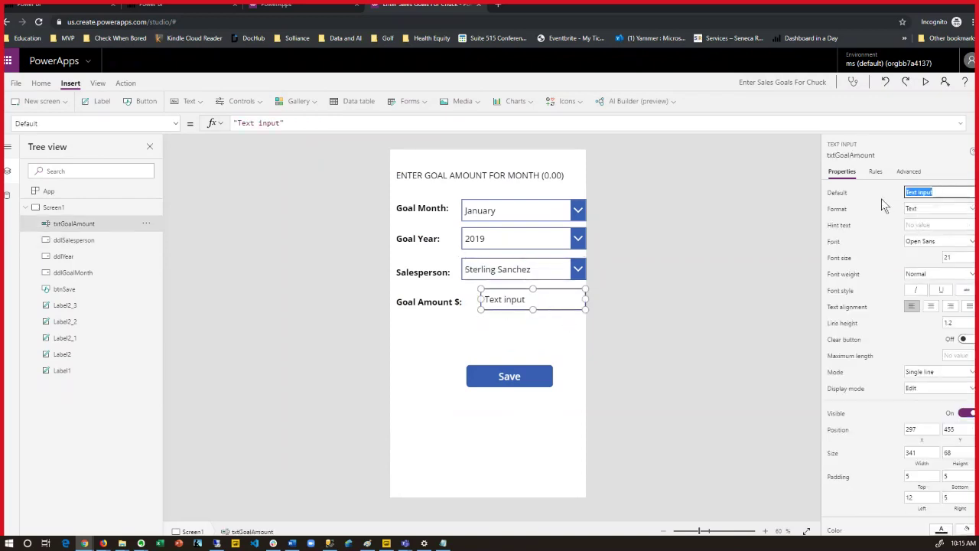
key(BackSpace)
click(638, 359)
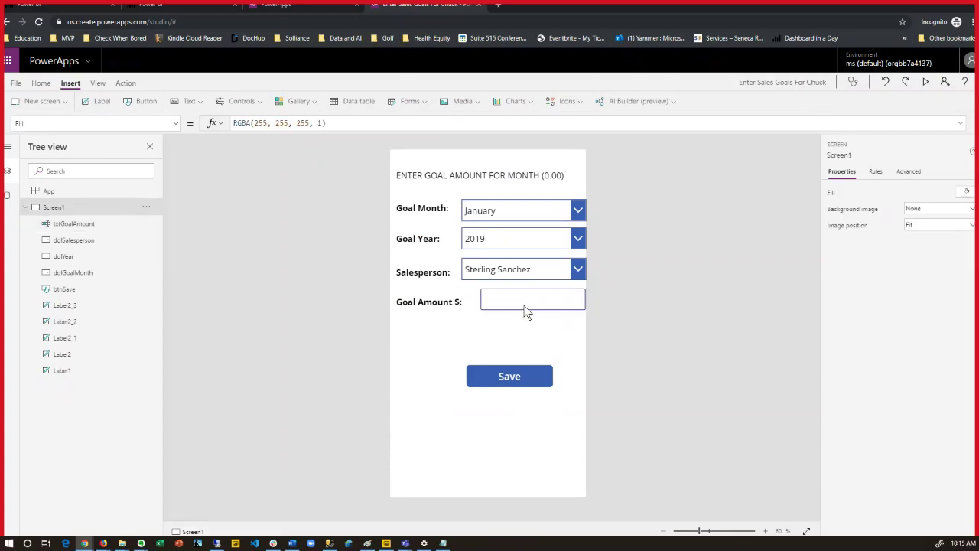
Step: Replace btnSave's OnSelect formula with RemoveIf on '[dbo].[Goals]' by salesperson, month and year, followed by Collect of those values plus the goal amount
click(504, 373)
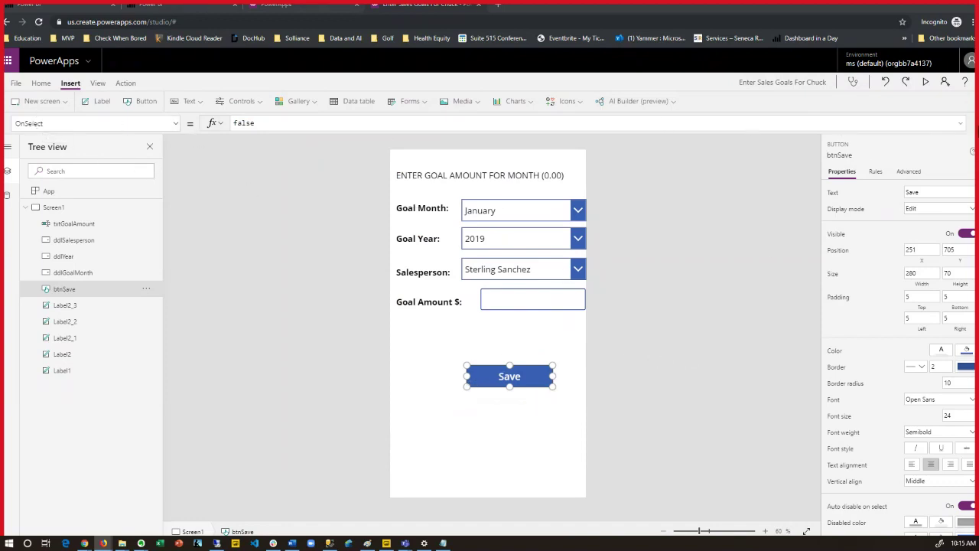
click(962, 124)
key(ctrl+a)
text(RemoveIf(     '[dbo].[Goals]',     SalesPersonID = ddlSalesperson.SelectedText.SysID,     GoalMonth = ddlGoalMonth.SelectedText.Val,     GoalYear = Value(ddlGoalYear.SelectedText.Value) ); Collect(     '[dbo].[Goals]',     {         SalesPersonID: ddlSalesperson.SelectedText.SysID,         GoalMonth: ddlGoalMonth.SelectedText.Val,         GoalYear: Value(ddlGoalYear.SelectedText.Value),         GoalAmount: Value(txtGoalAmount.Text)     } ))
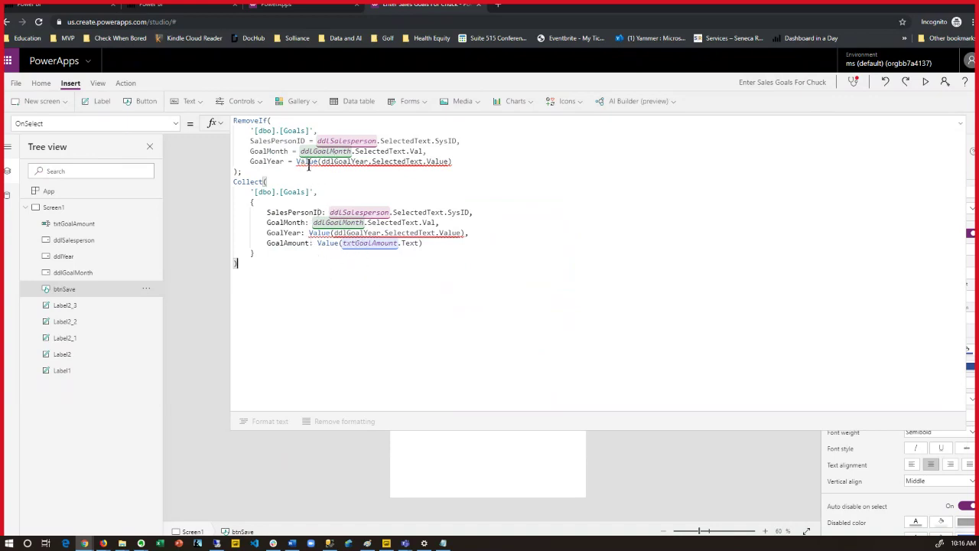
mouse_move(311, 167)
click(961, 125)
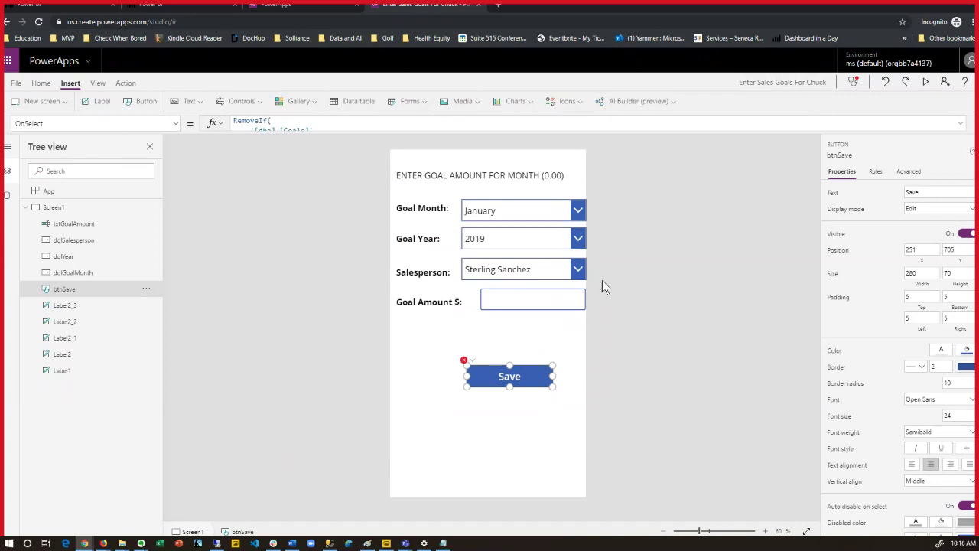
Step: Examine the Save button's formula error and the ddlGoalYear reference inside the Value function against the control names
click(505, 348)
click(473, 375)
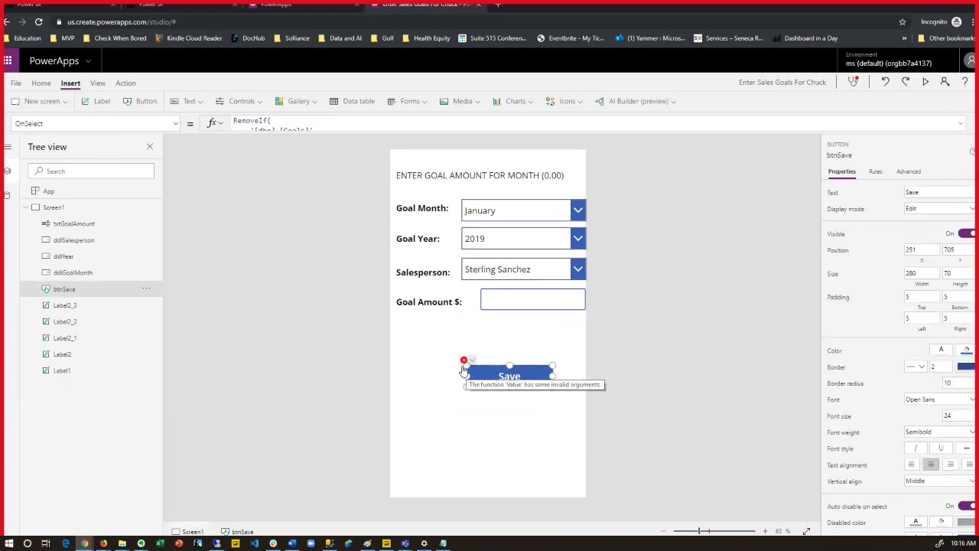
drag(474, 375, 475, 378)
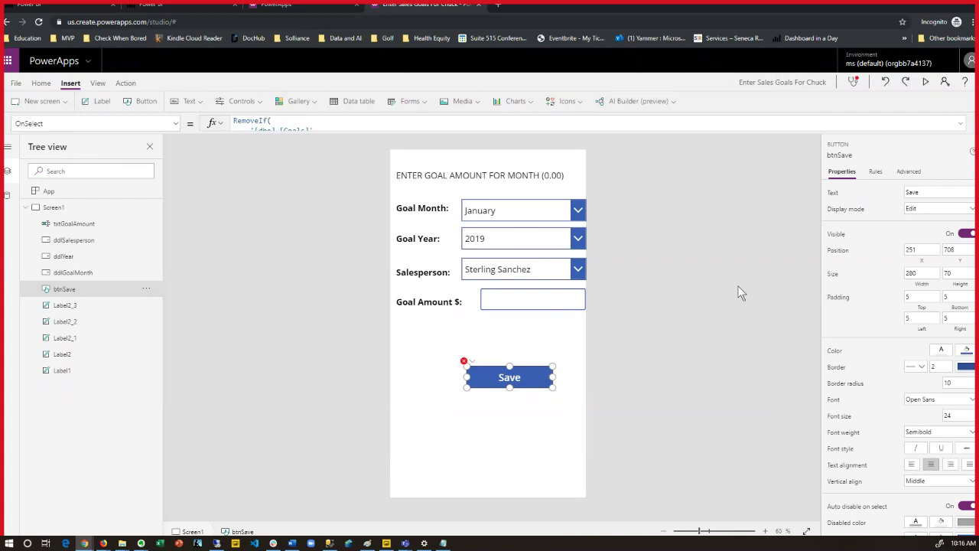
click(961, 124)
click(483, 221)
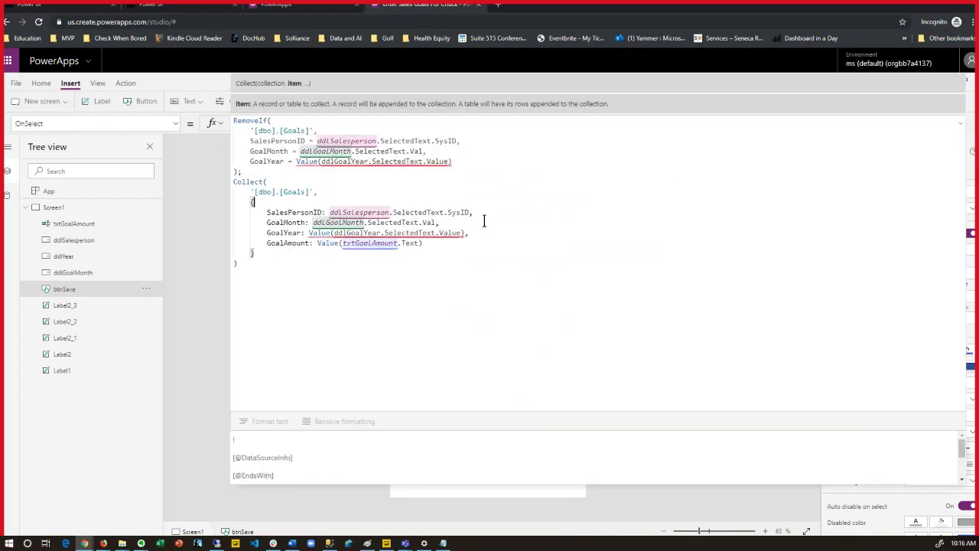
click(349, 167)
click(321, 164)
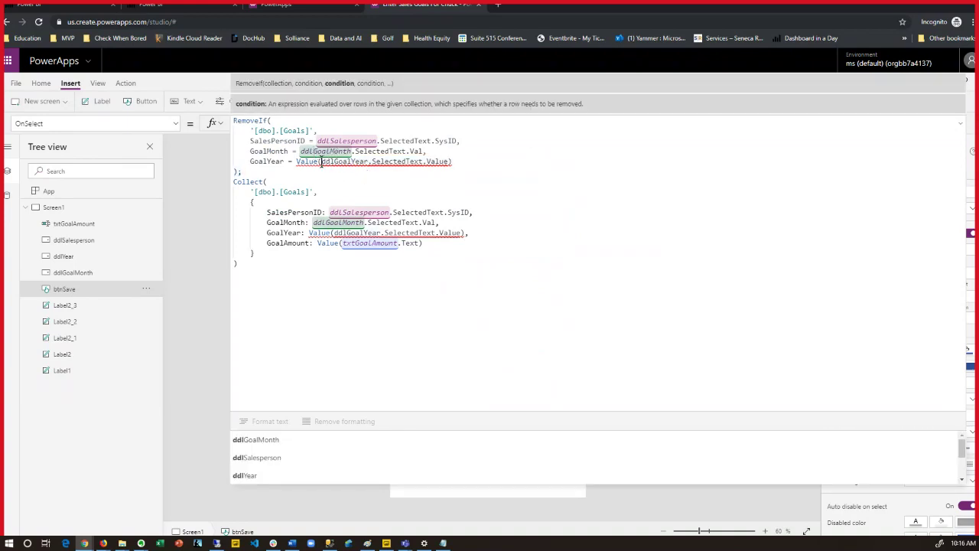
drag(326, 162, 370, 163)
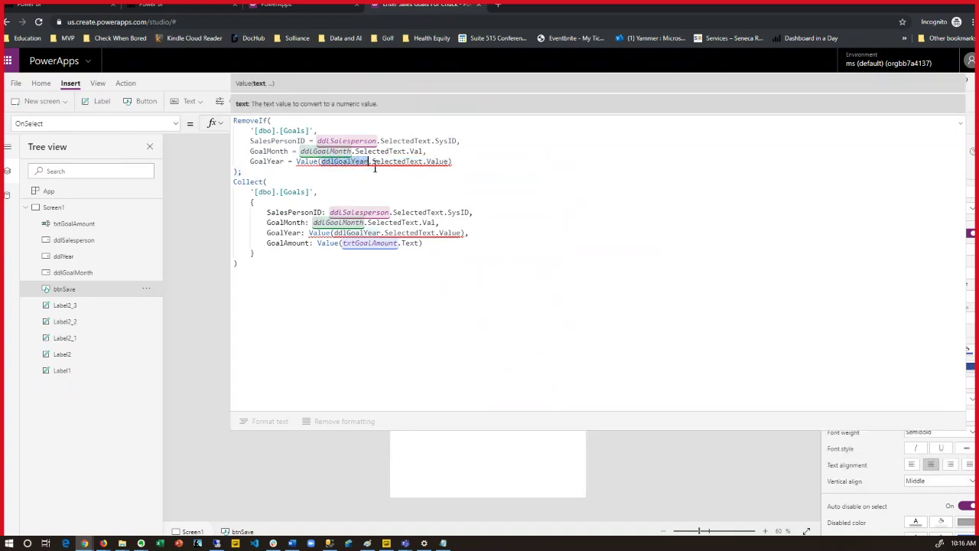
click(960, 123)
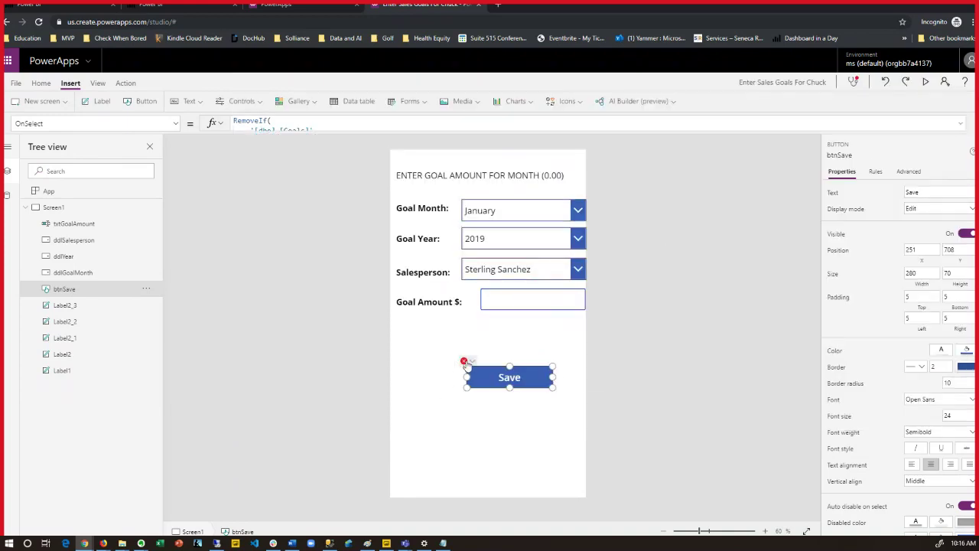
mouse_move(464, 364)
click(960, 124)
click(406, 222)
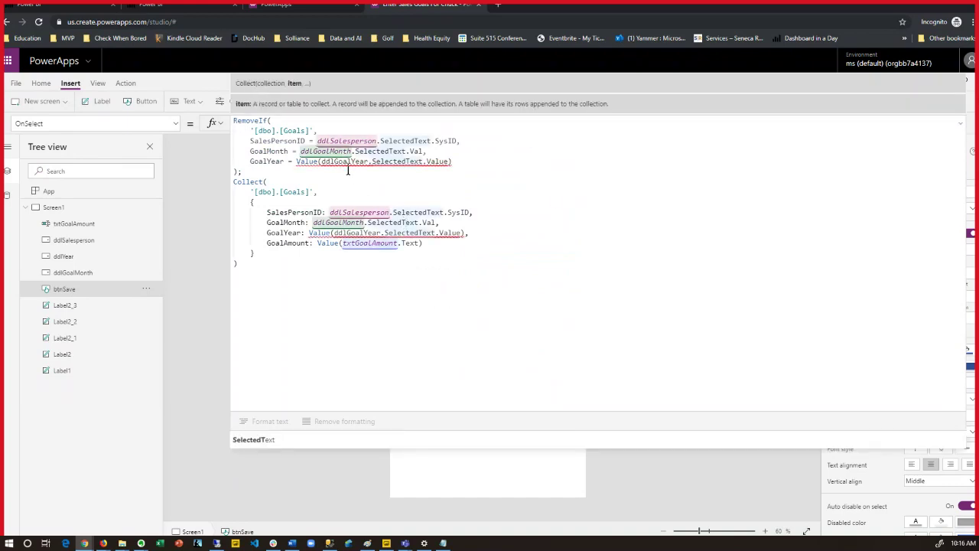
mouse_move(306, 164)
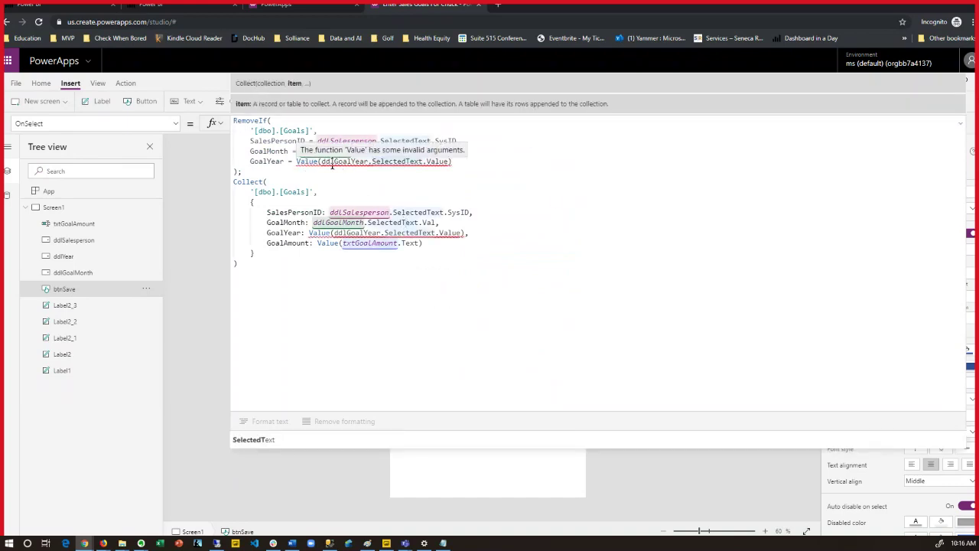
click(960, 125)
click(452, 341)
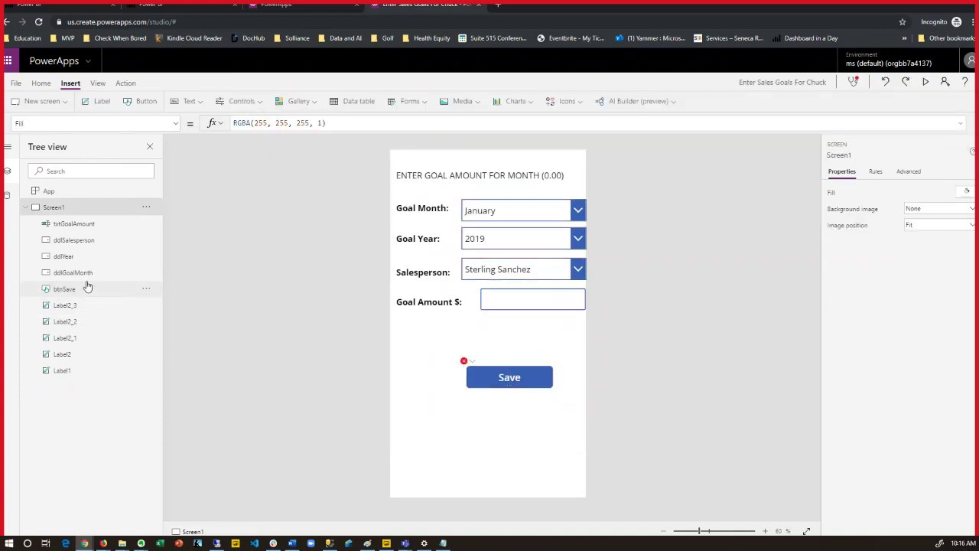
Step: Rename the ddlYear drop-down as ddlGoalYear to match the Save formula
click(75, 256)
click(146, 257)
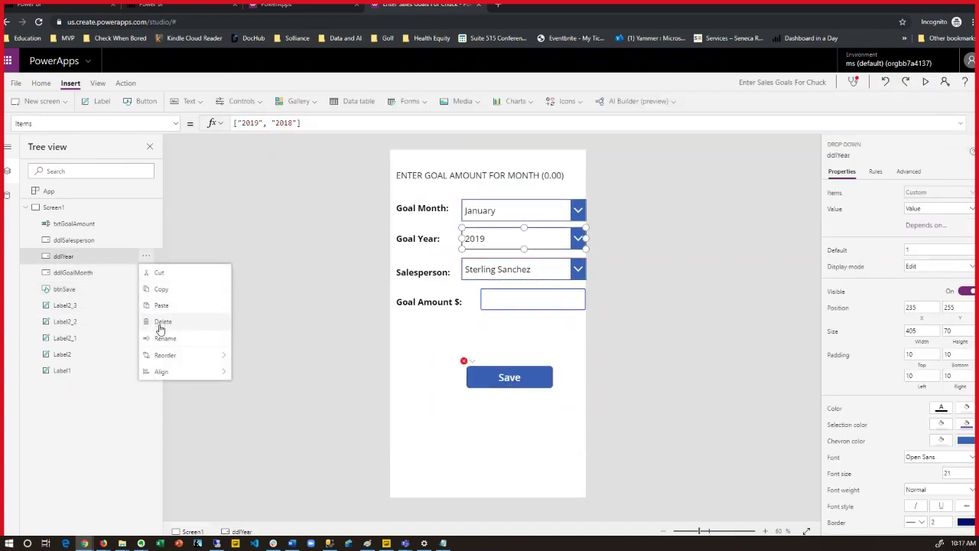
click(164, 337)
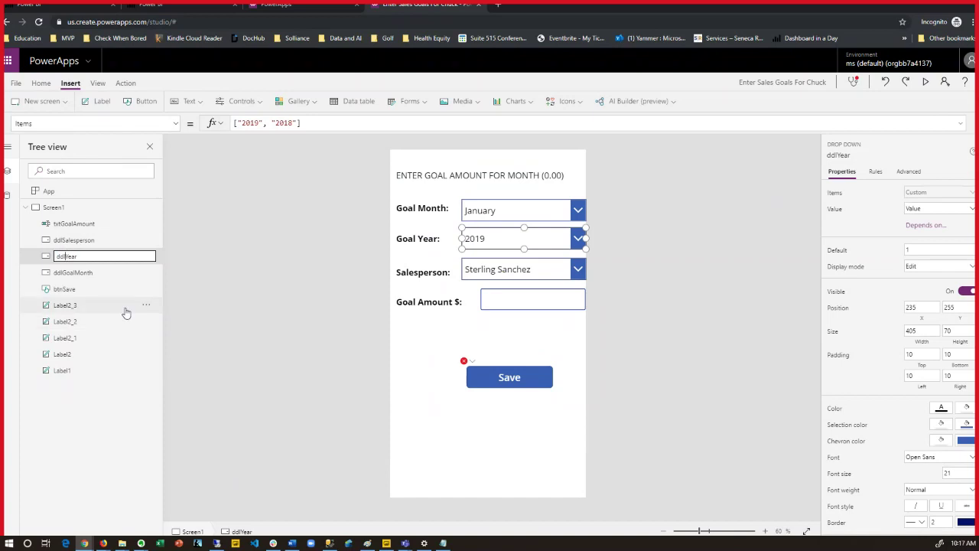
text(lGoa)
key(Return)
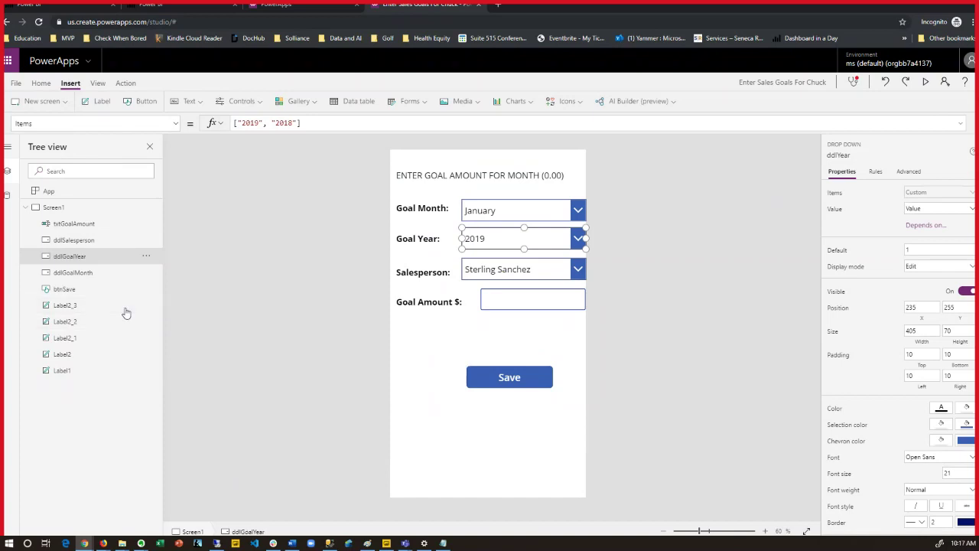
click(425, 379)
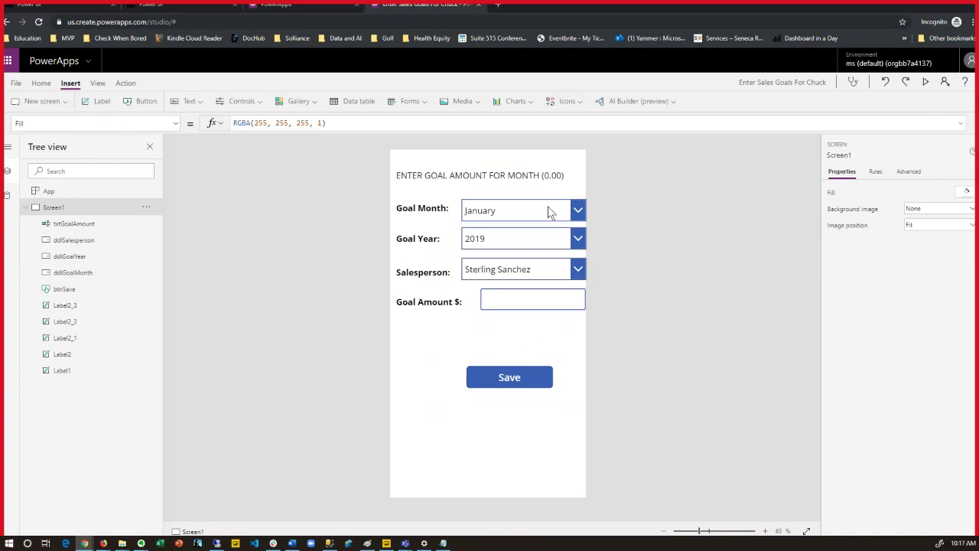
Step: Preview the app and save a goal amount of 500 for January 2019 with the preselected salesperson
click(925, 83)
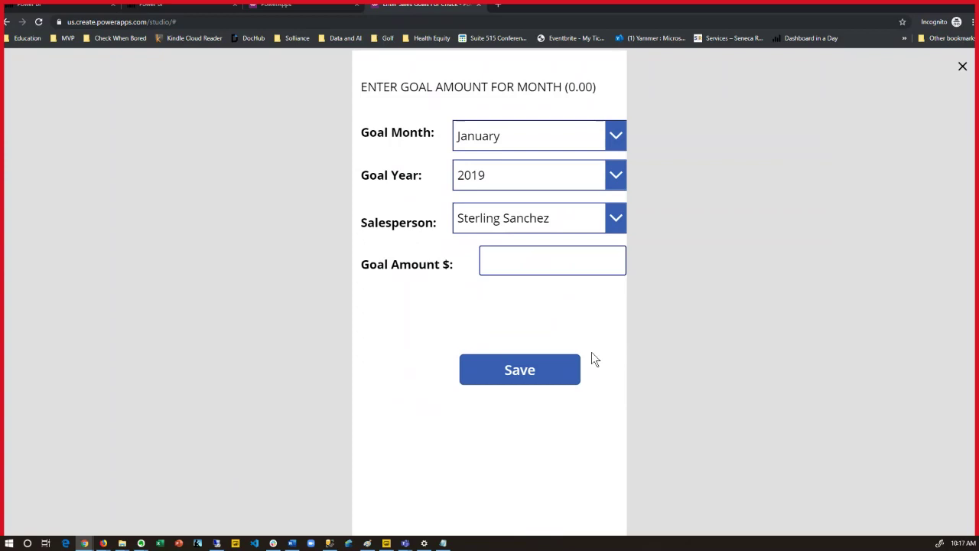
click(576, 263)
text(500)
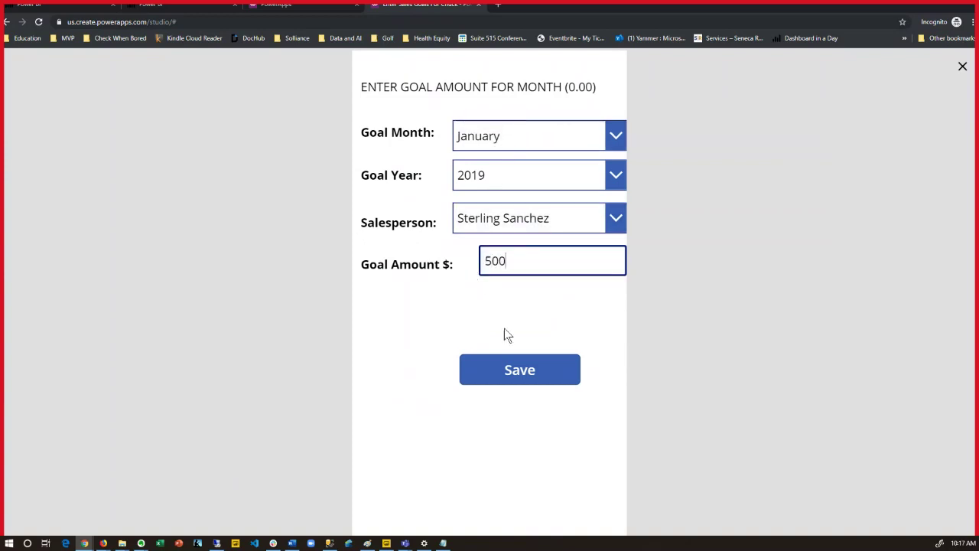
click(518, 370)
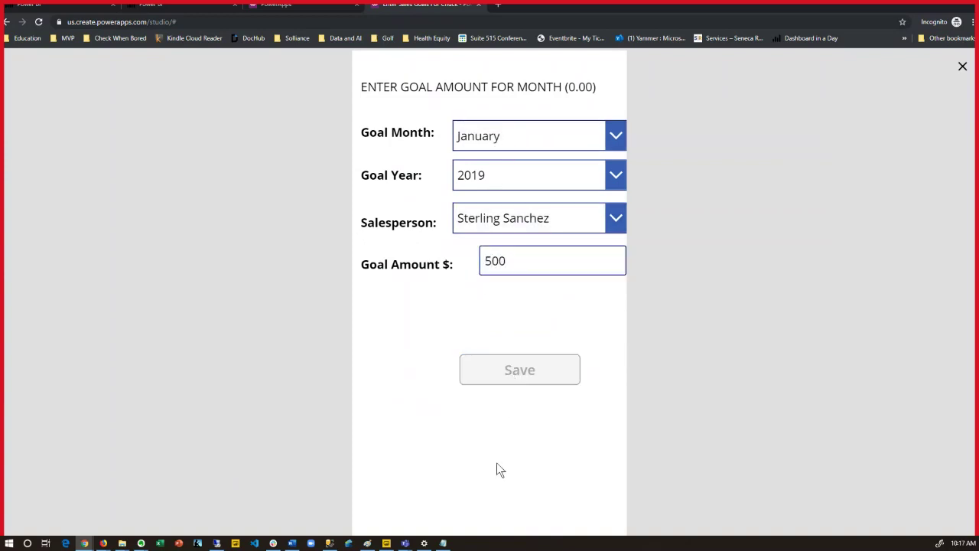
Step: Switch to SQL Server Management Studio, rerun the SELECT query on the goals table and compare its row with the app's entries
click(329, 543)
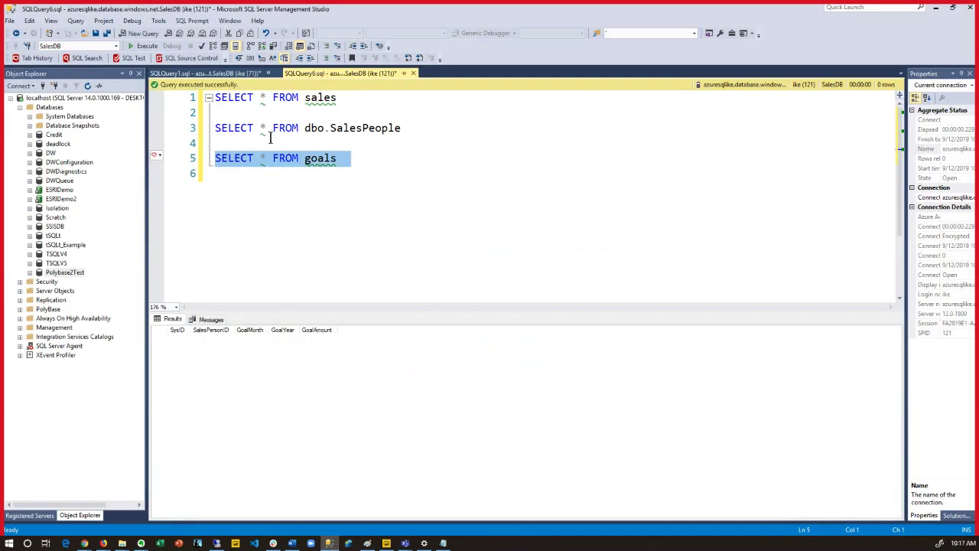
click(149, 46)
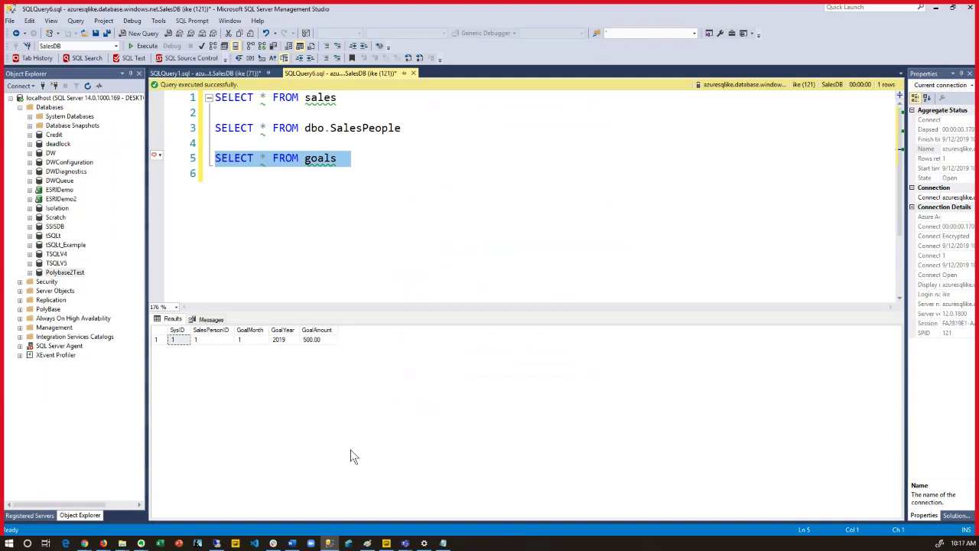
key(alt+Tab)
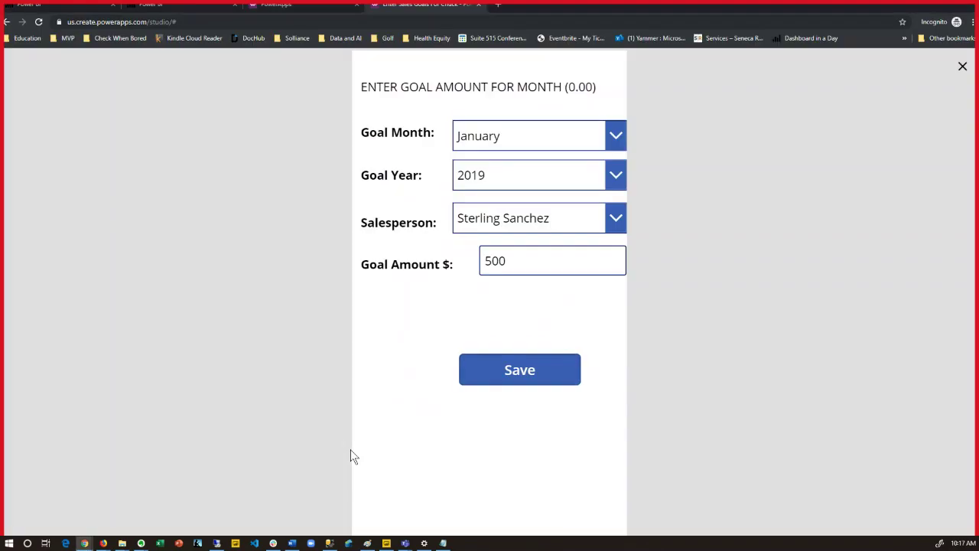
key(alt+Tab)
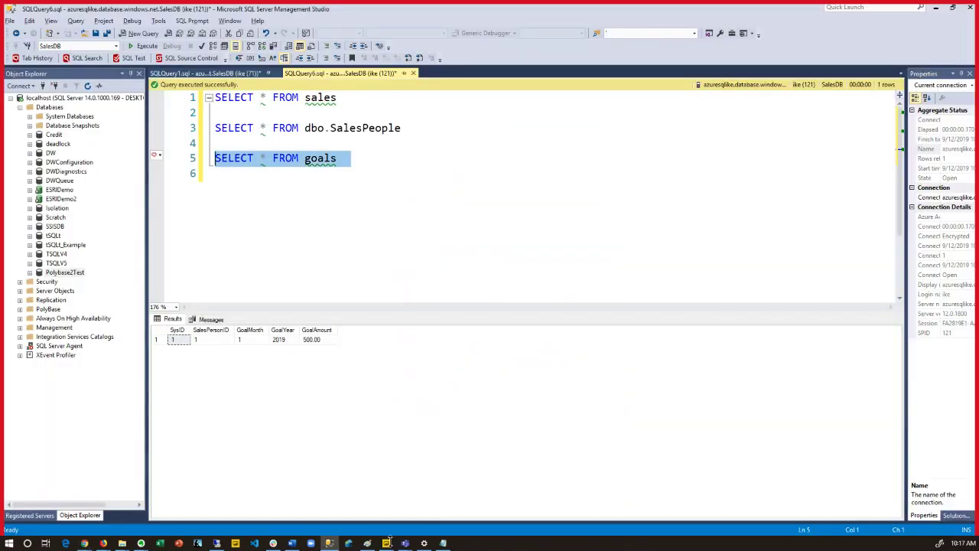
Step: Open a new blank report in a second Power BI Desktop window
mouse_move(387, 543)
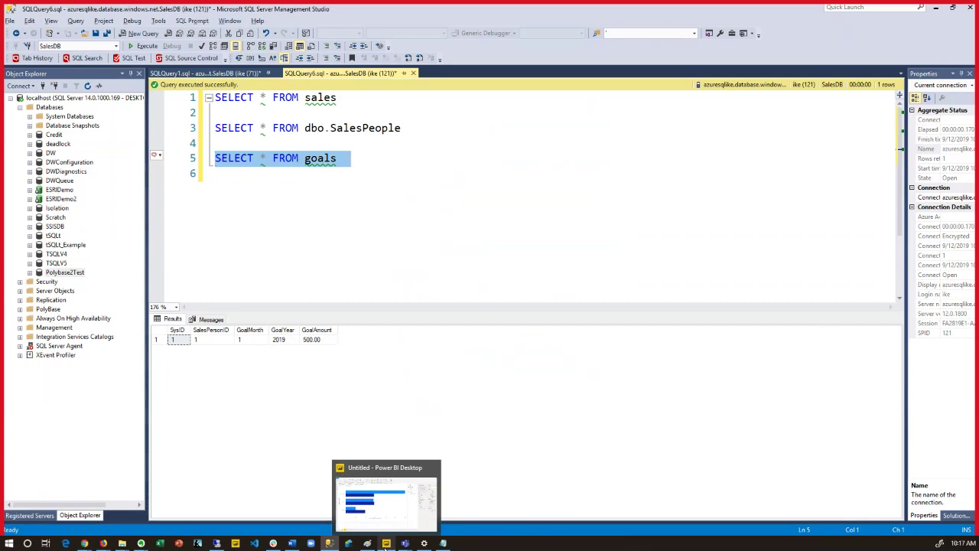
right_click(386, 544)
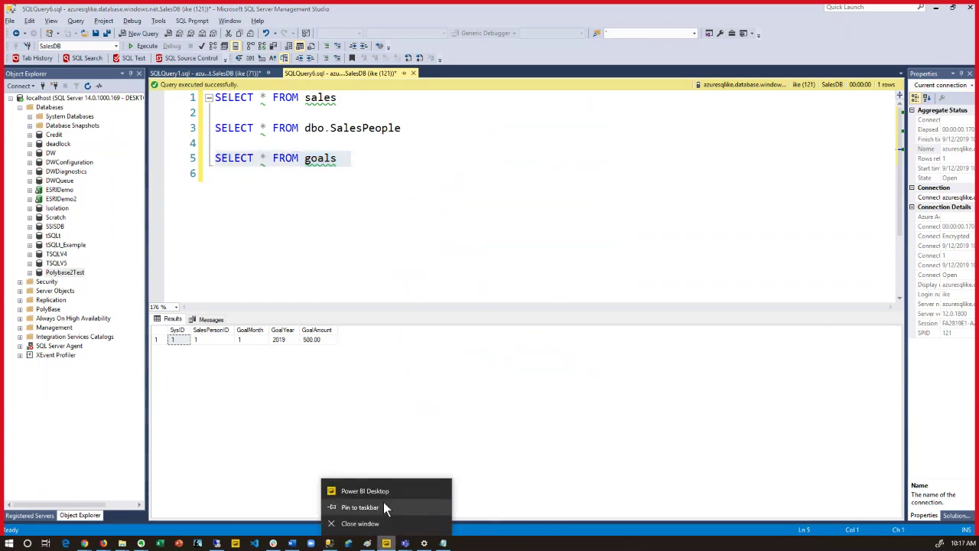
click(386, 490)
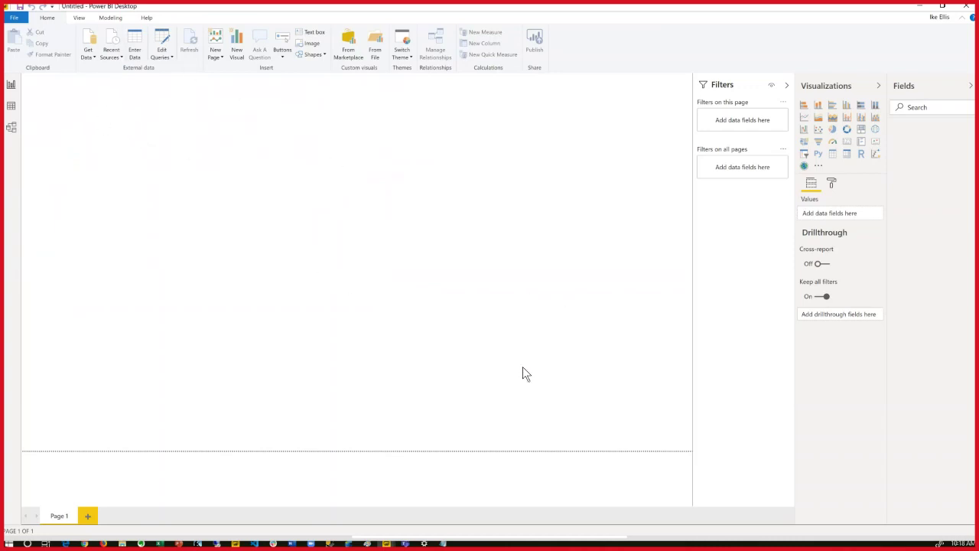
Step: Start a SQL Server data import and enter the server name azuresqlike.database.windows.net, copied from the SalesDB overview in the Azure portal
click(93, 58)
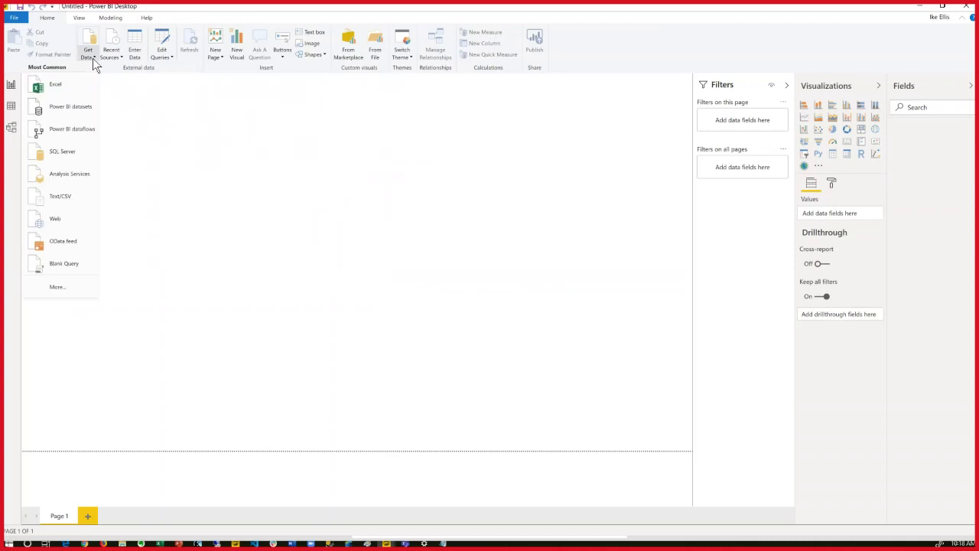
click(64, 153)
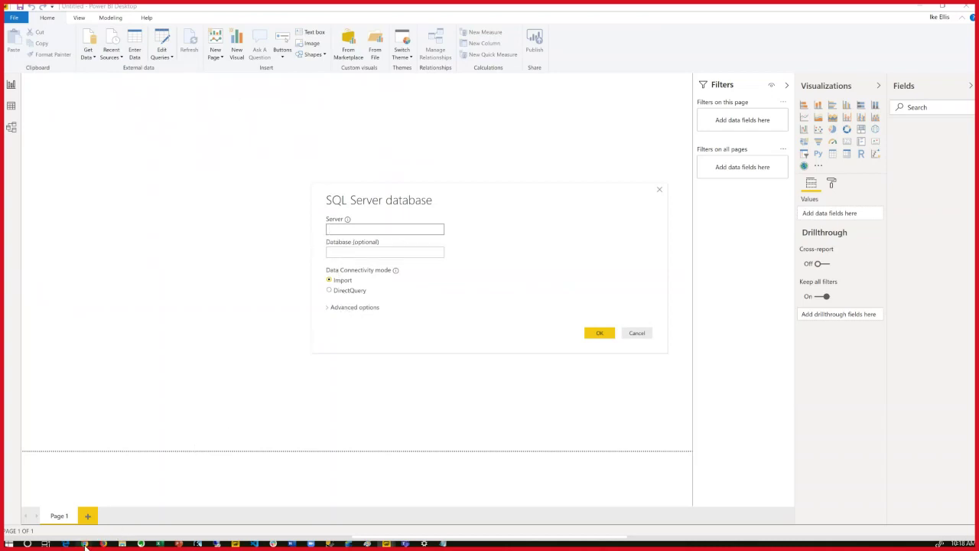
mouse_move(86, 545)
click(195, 467)
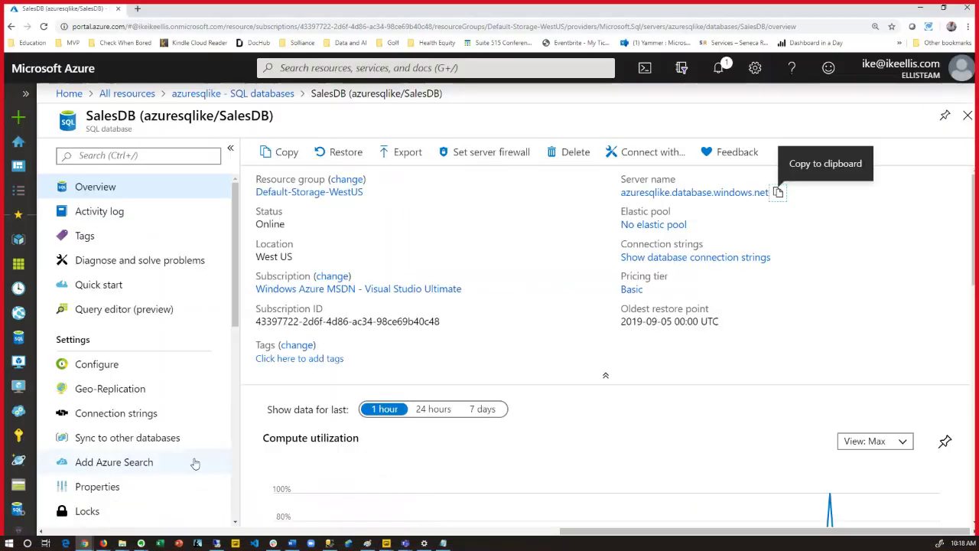
click(778, 193)
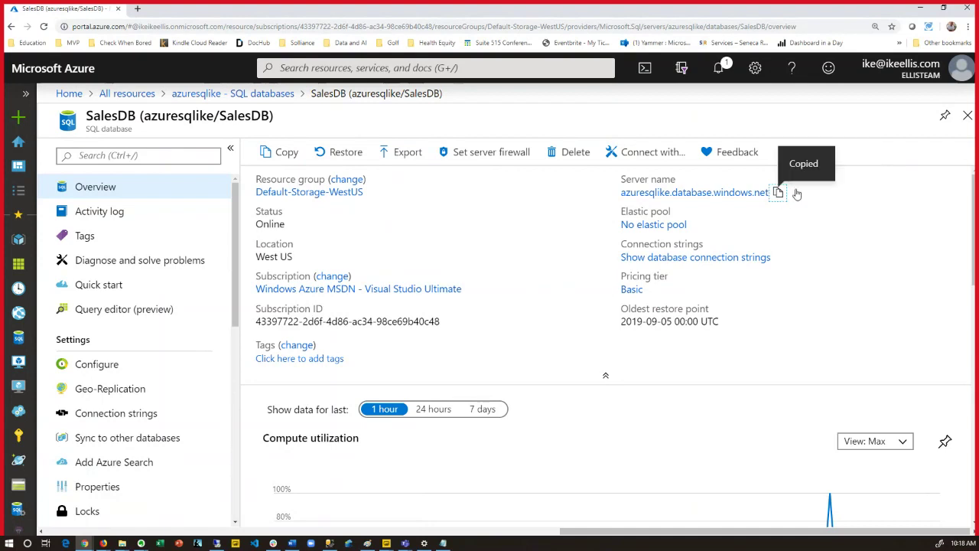
click(920, 8)
click(365, 229)
key(ctrl+v)
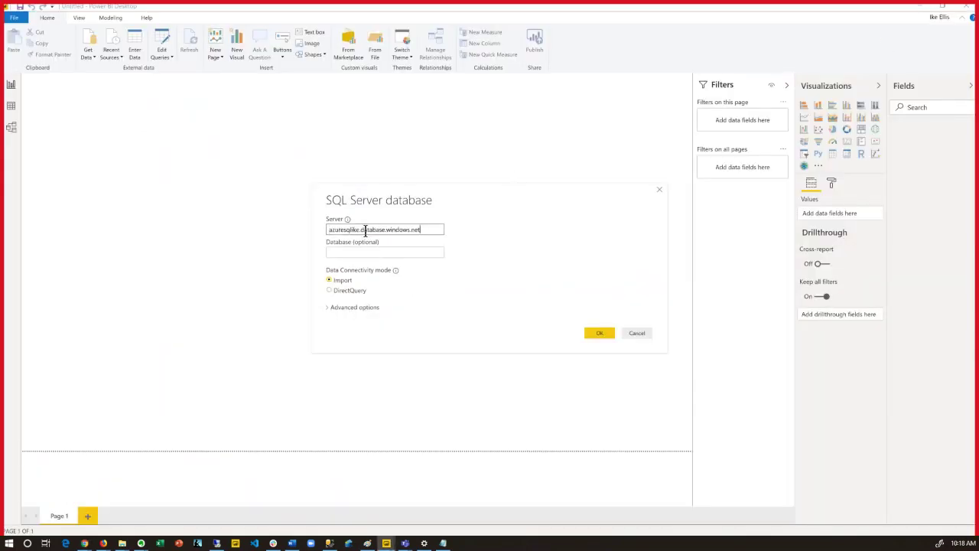
Step: Specify SalesDB as the database and connect to it in Import mode
click(380, 251)
text(Sale)
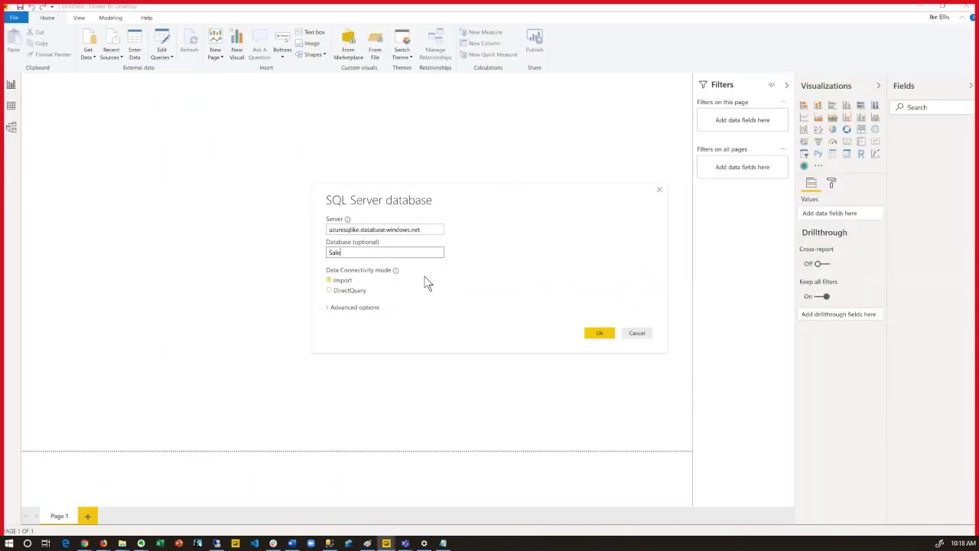
text(sDB)
click(603, 335)
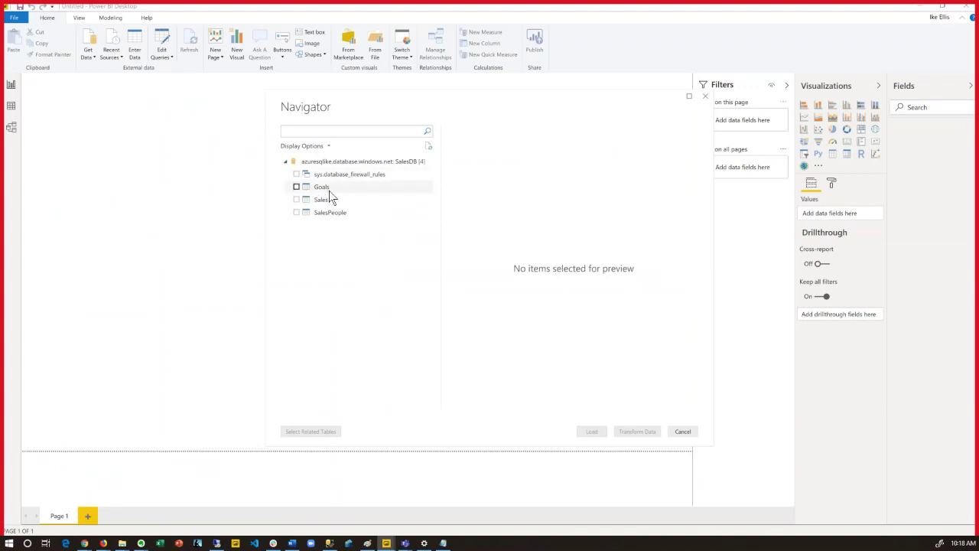
Step: Select the Goals, Sales and SalesPeople tables and load them into the report
click(297, 191)
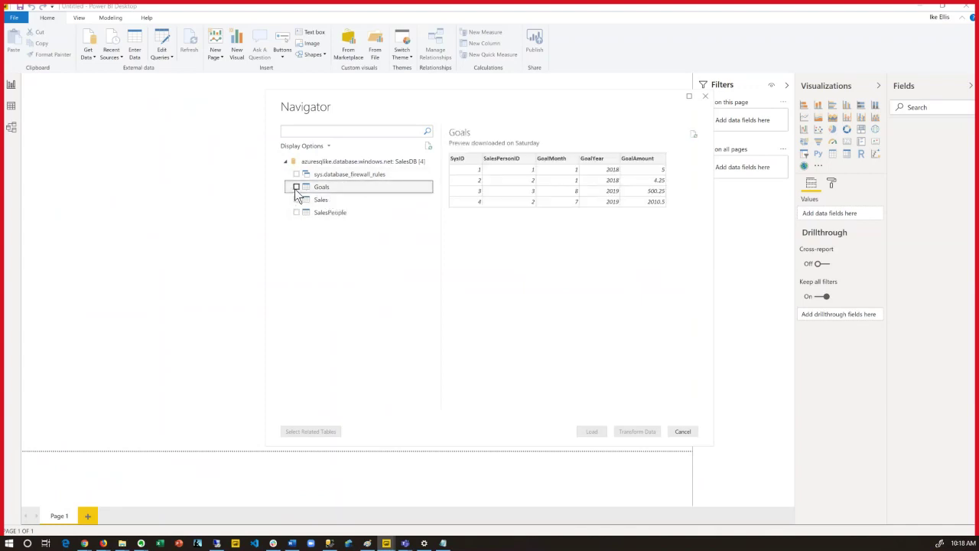
click(297, 189)
click(297, 200)
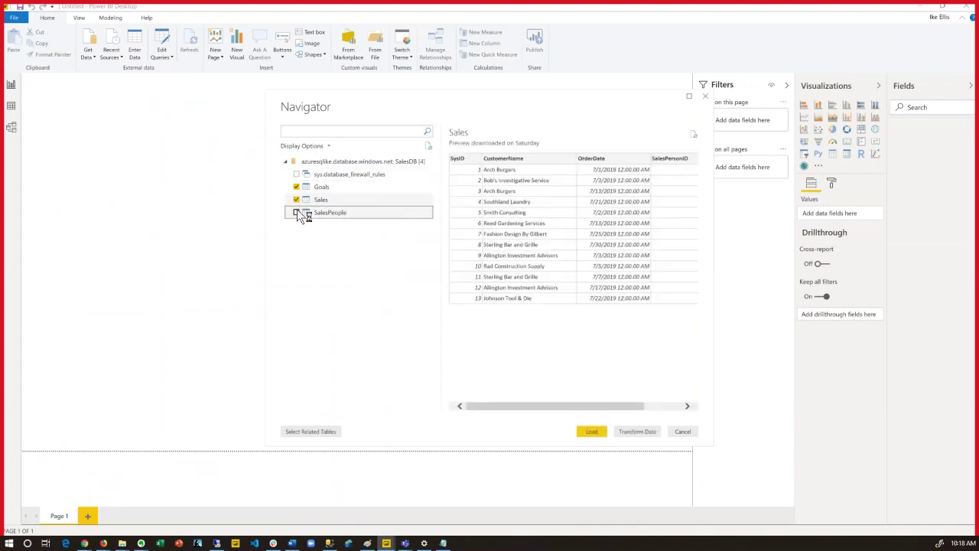
click(296, 212)
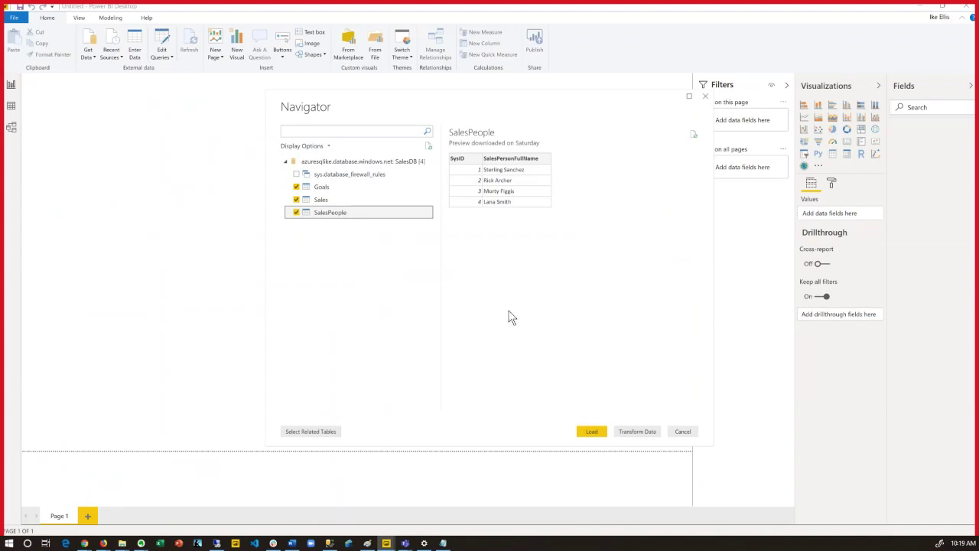
click(593, 432)
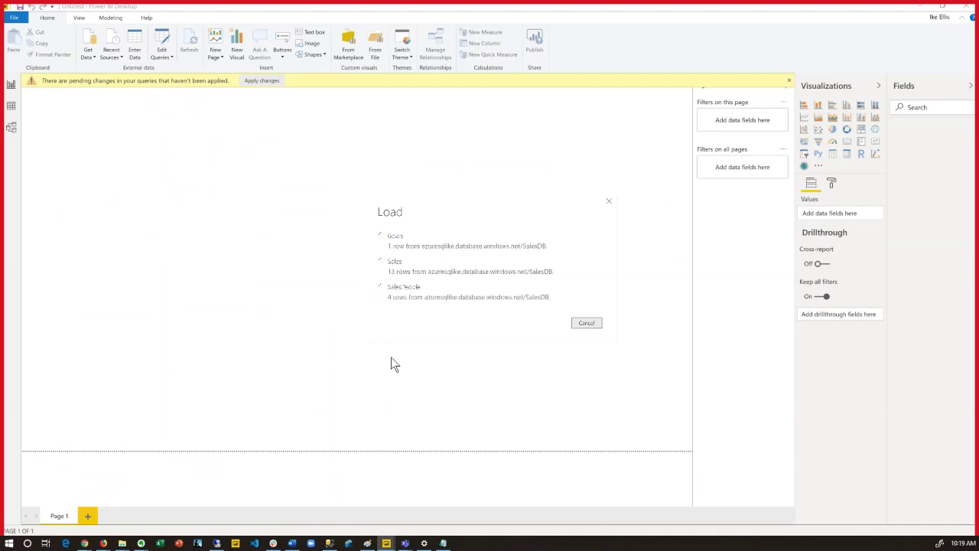
Step: Examine the loaded Goals and Sales tables, comparing the goal month, year and salesperson columns with the sales order dates
click(10, 106)
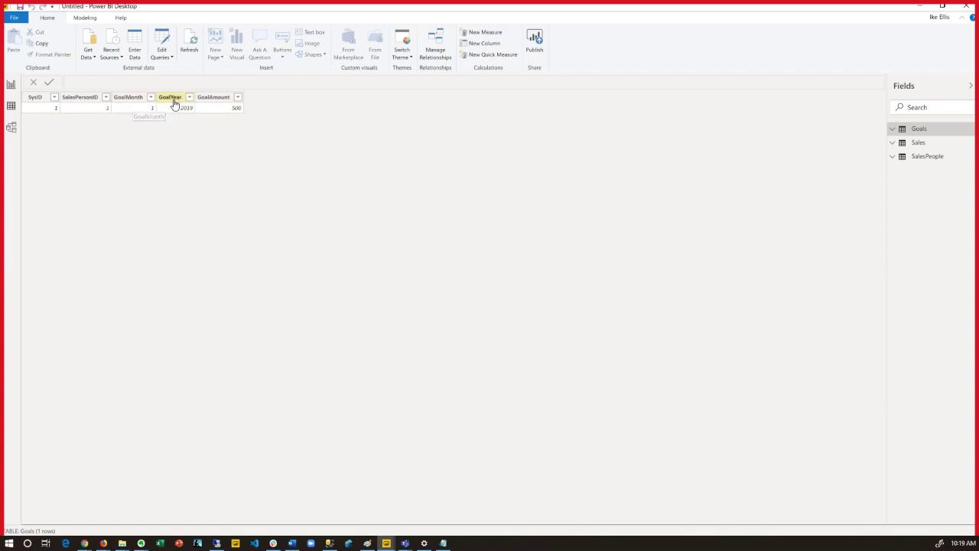
click(924, 142)
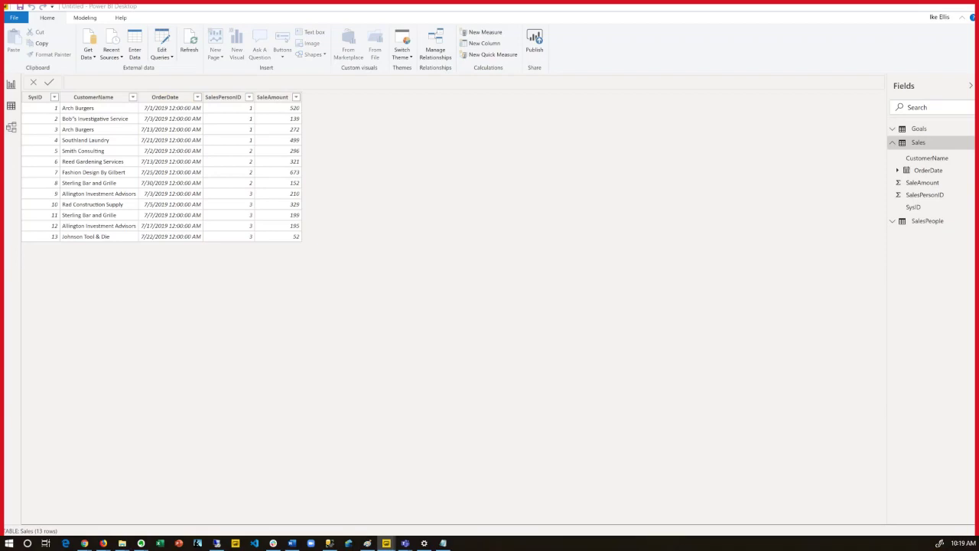
click(935, 130)
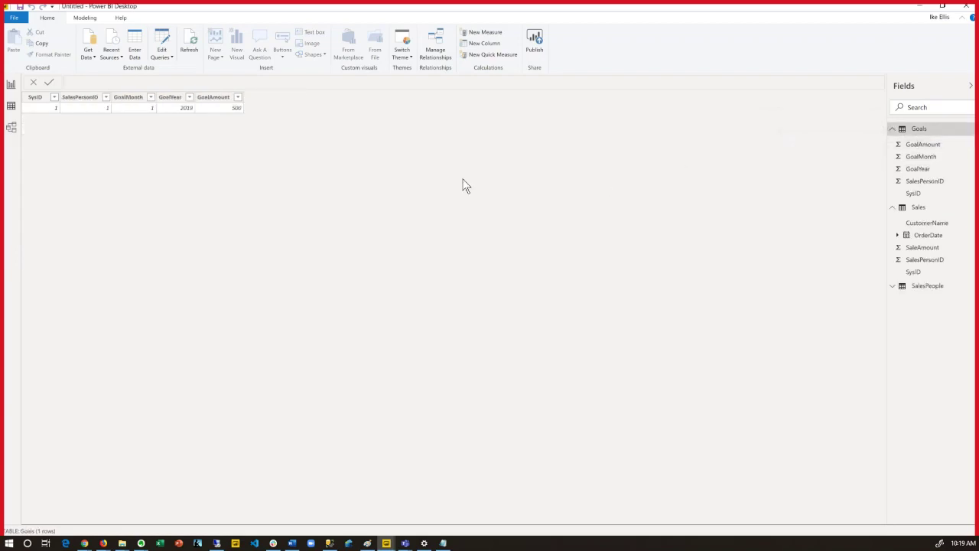
drag(127, 102, 84, 113)
click(918, 207)
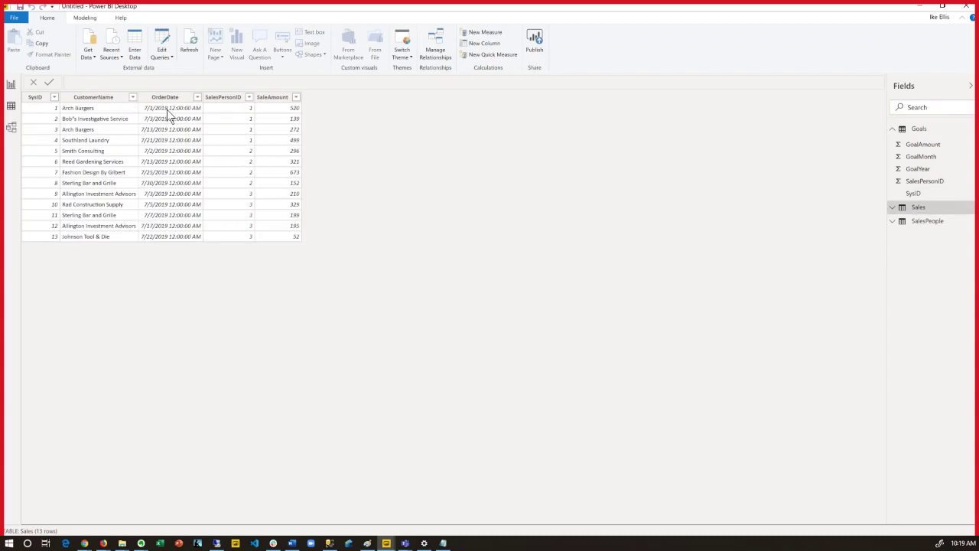
drag(164, 99, 169, 101)
Step: Add a calculated column to Goals with the pasted formula JoinKey = FORMAT(Goals[GoalMonth], "") & "-" & FORMAT(Goals[GoalYear], "") & "-" & Goals[SalesPersonID]
click(915, 129)
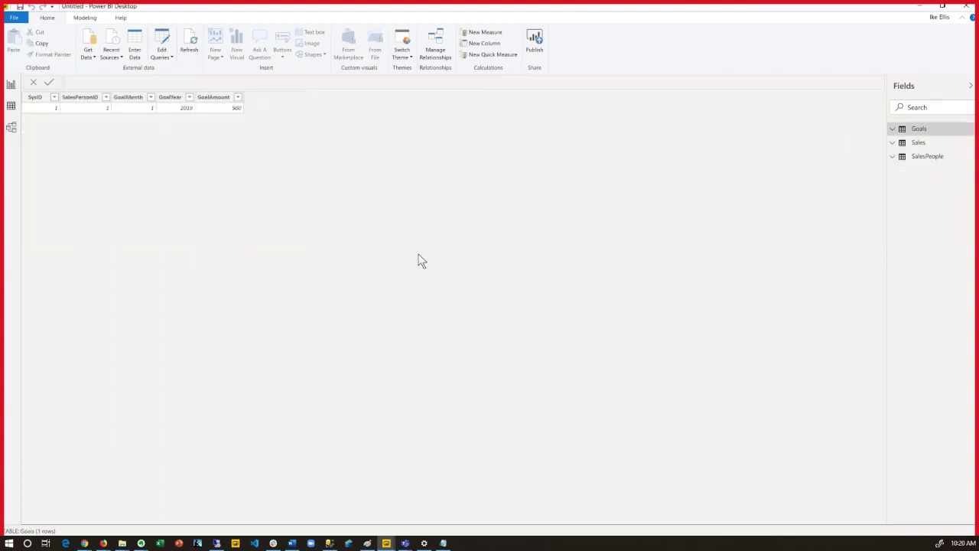
click(221, 98)
right_click(221, 97)
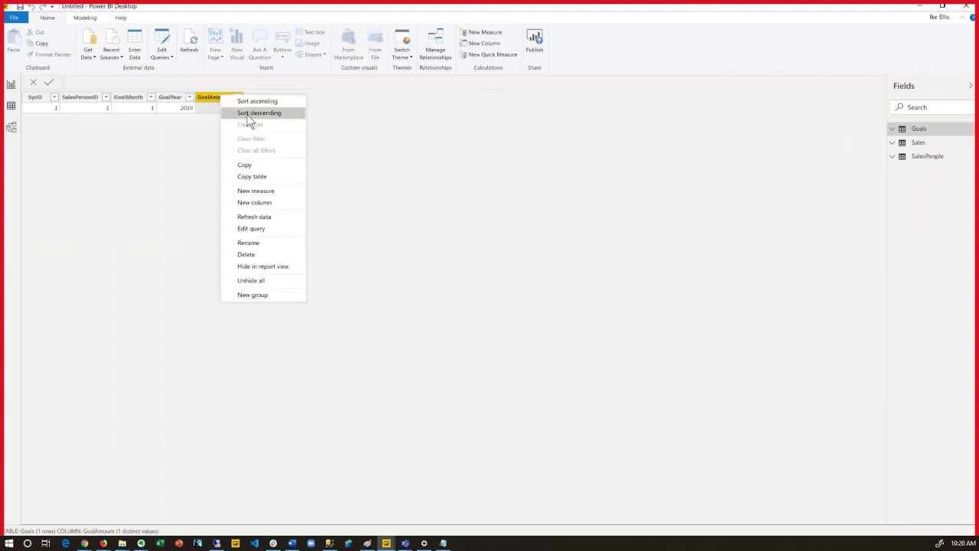
click(263, 202)
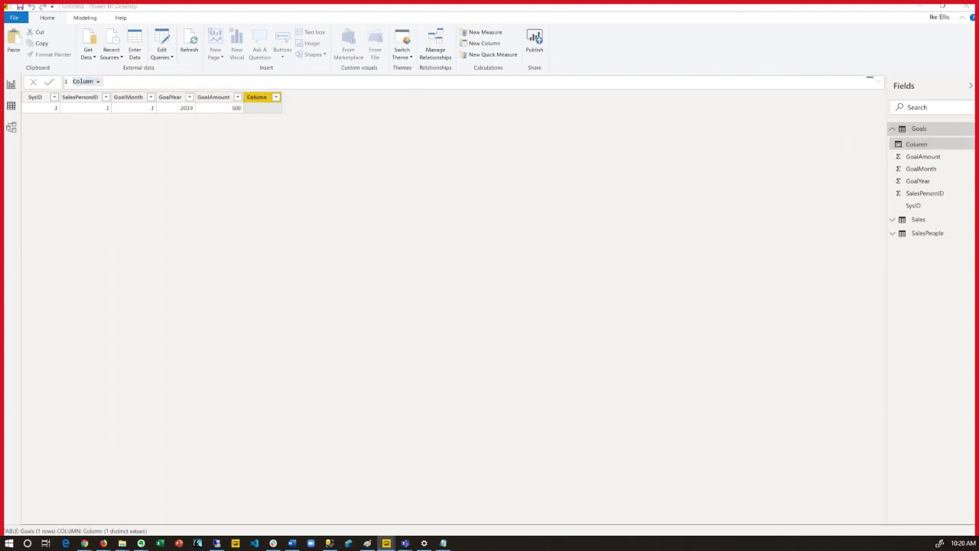
click(290, 81)
key(ctrl+v)
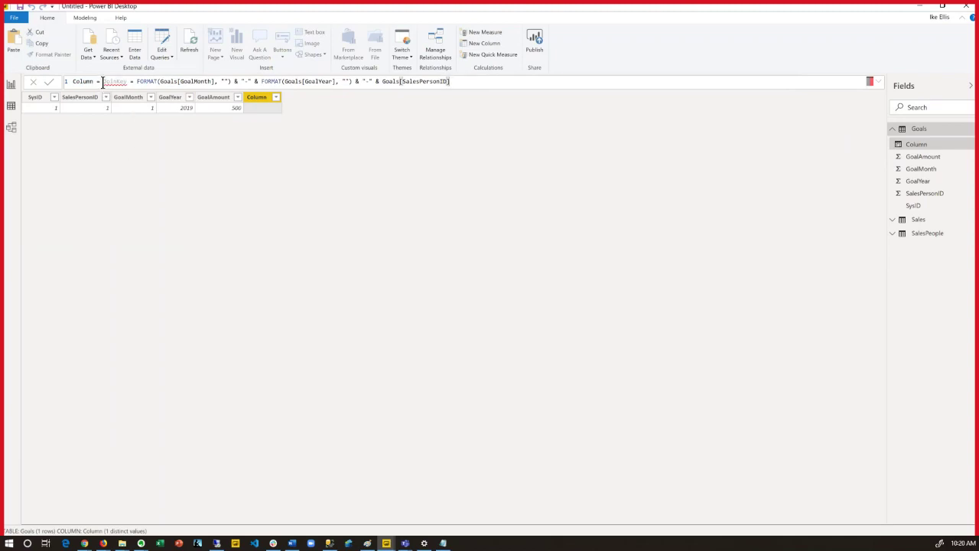
Step: Remove the leftover "Column =" prefix from the Goals column formula so it starts with JoinKey, and commit it
drag(101, 81, 51, 85)
click(51, 85)
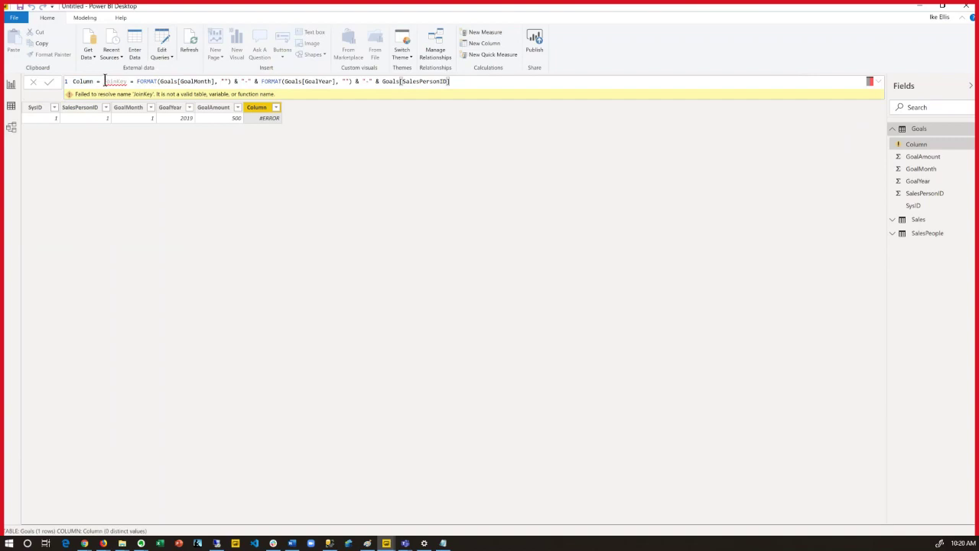
drag(103, 81, 73, 81)
double_click(88, 81)
key(shift+Home)
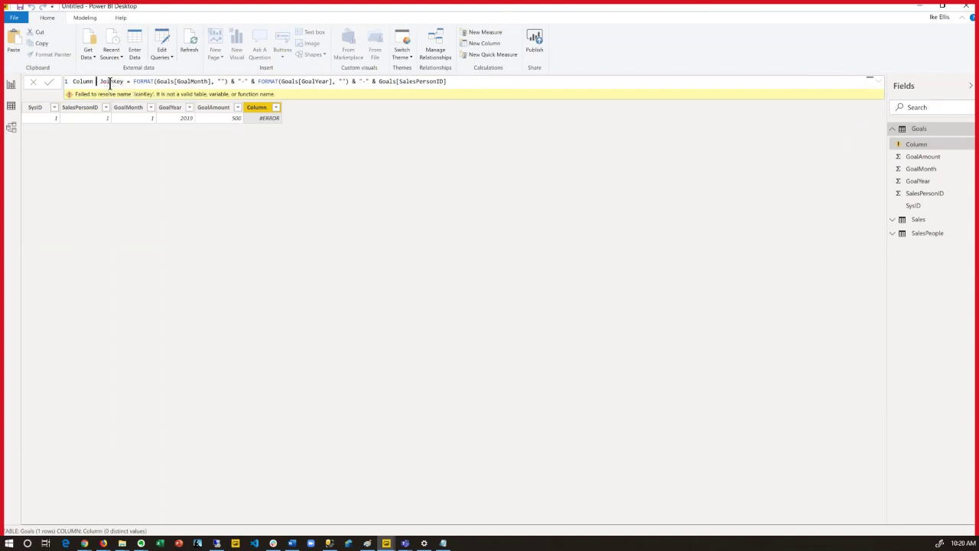
key(BackSpace)
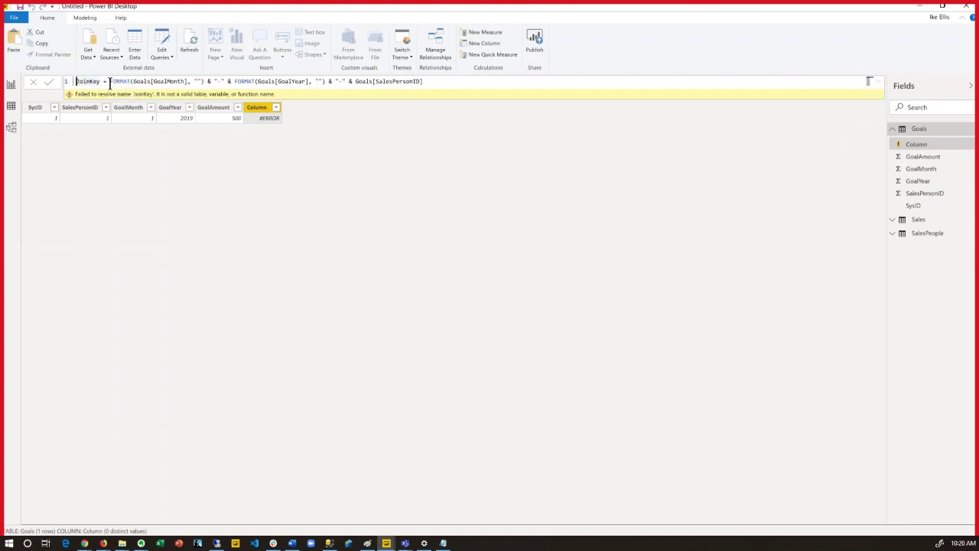
key(BackSpace)
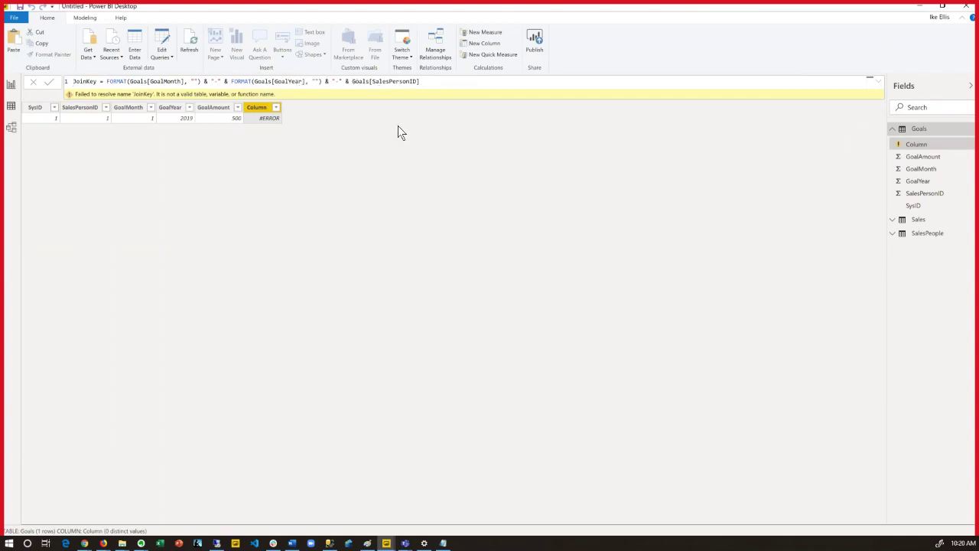
key(Return)
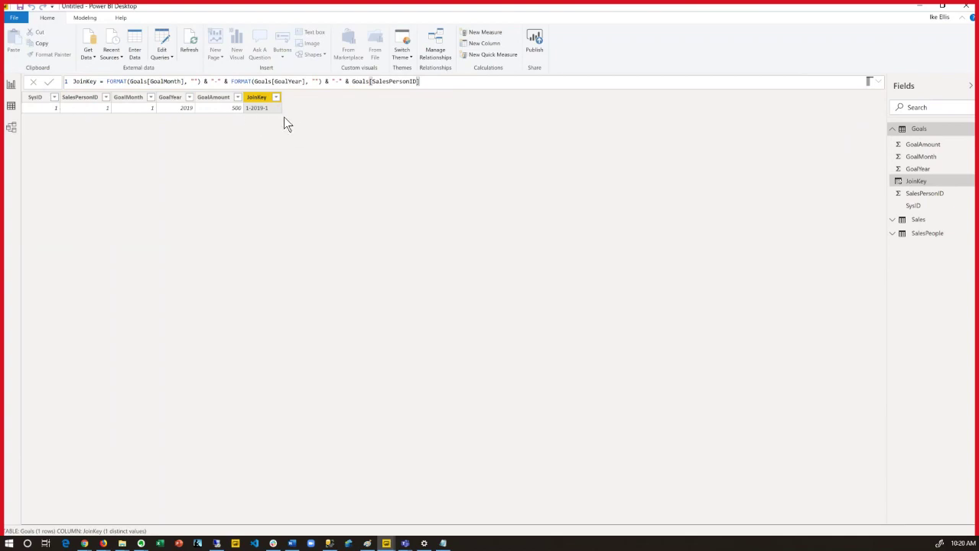
Step: Add a calculated column to Sales with the formula JoinKey = FORMAT(MONTH(Sales[OrderDate]), "") & "-" & FORMAT(year(Sales[OrderDate]), "") & "-" & Sales[SalesPersonID]
click(917, 220)
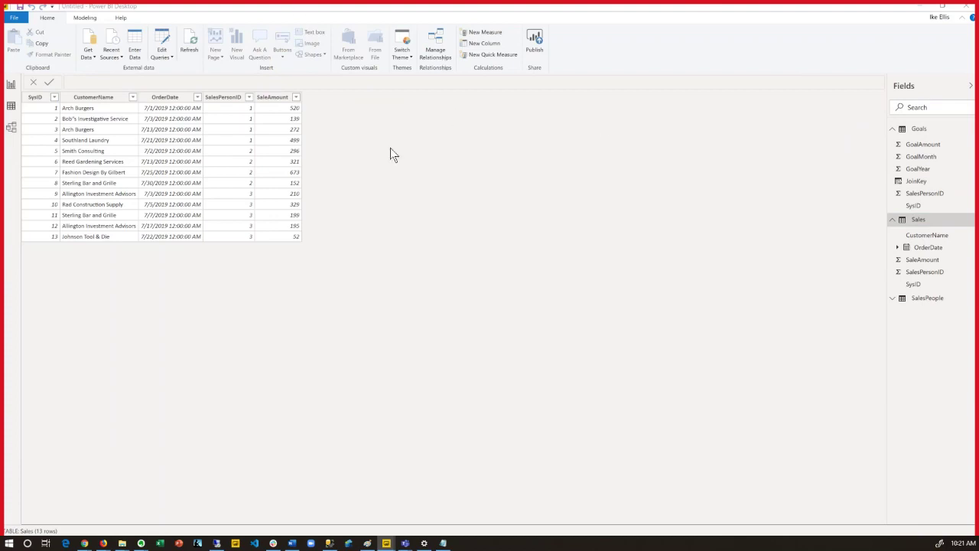
right_click(280, 102)
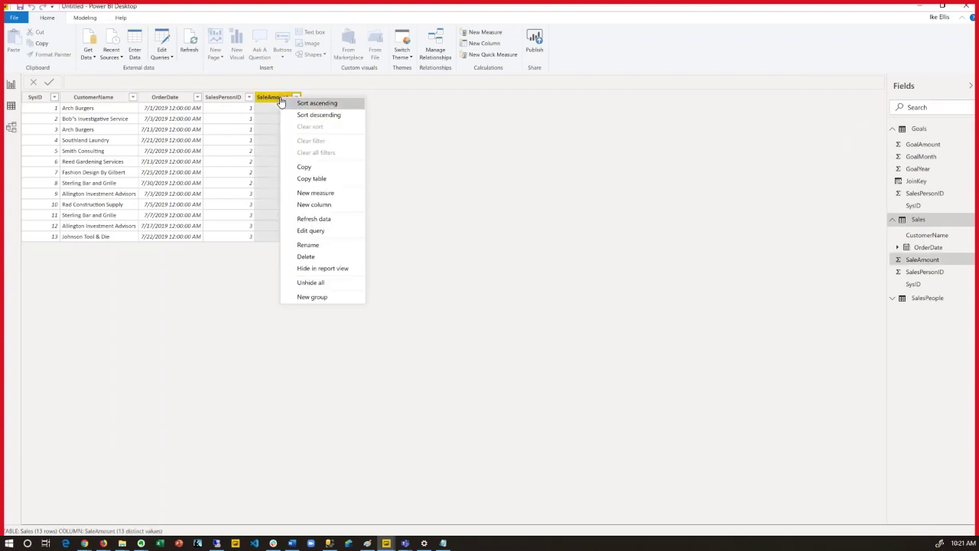
click(313, 205)
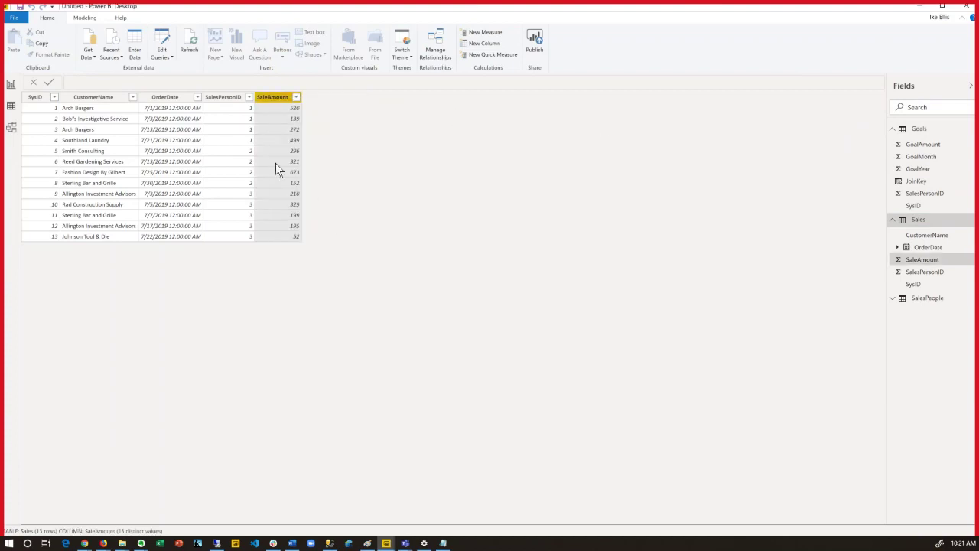
key(ctrl+a)
text(JoinKey = FORMAT(MONTH(Sales[OrderDate]), "") & "-" & FORMAT(year(Sales[OrderDate]), "") & "-" & Sales[SalesPersonID])
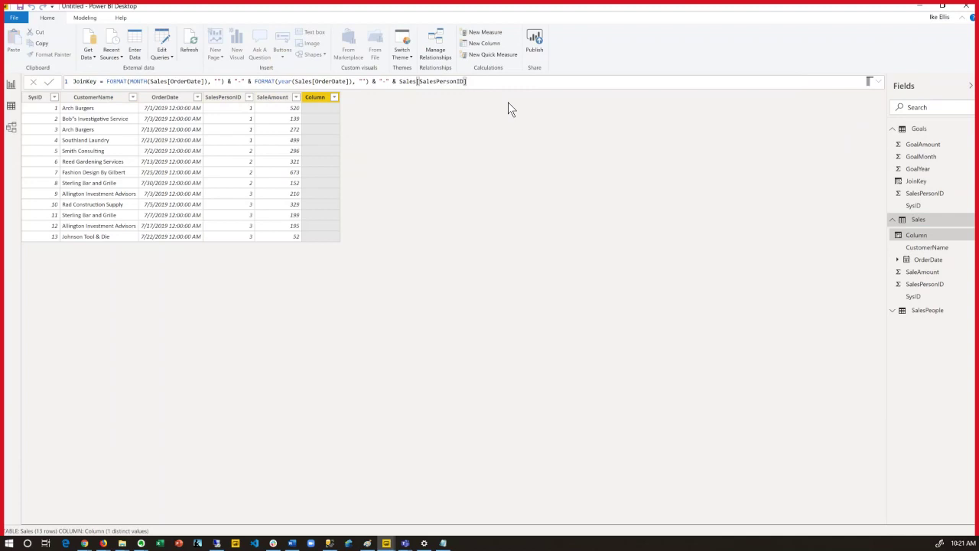
key(Return)
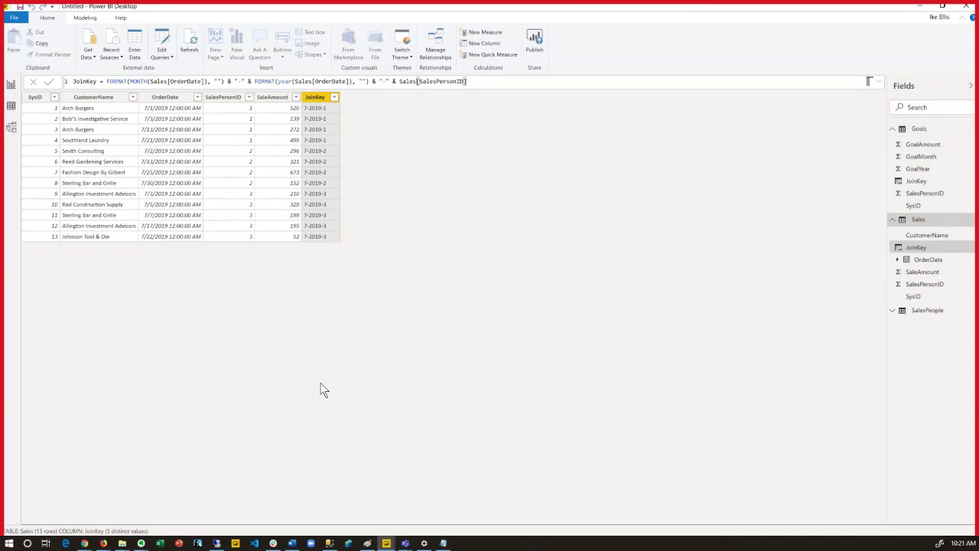
Step: Change the Goals–Sales relationship to match on the JoinKey column of both tables, with cross filter direction Both
click(11, 127)
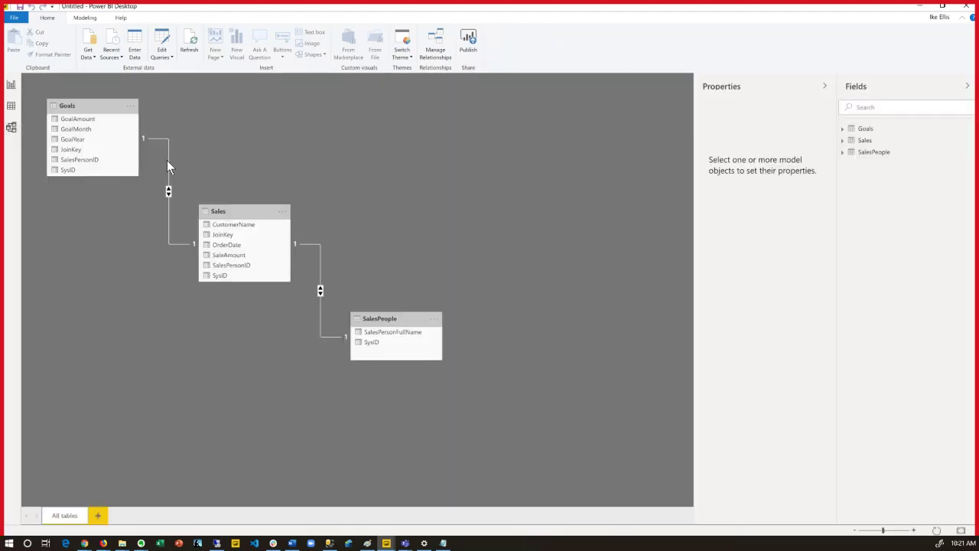
double_click(168, 162)
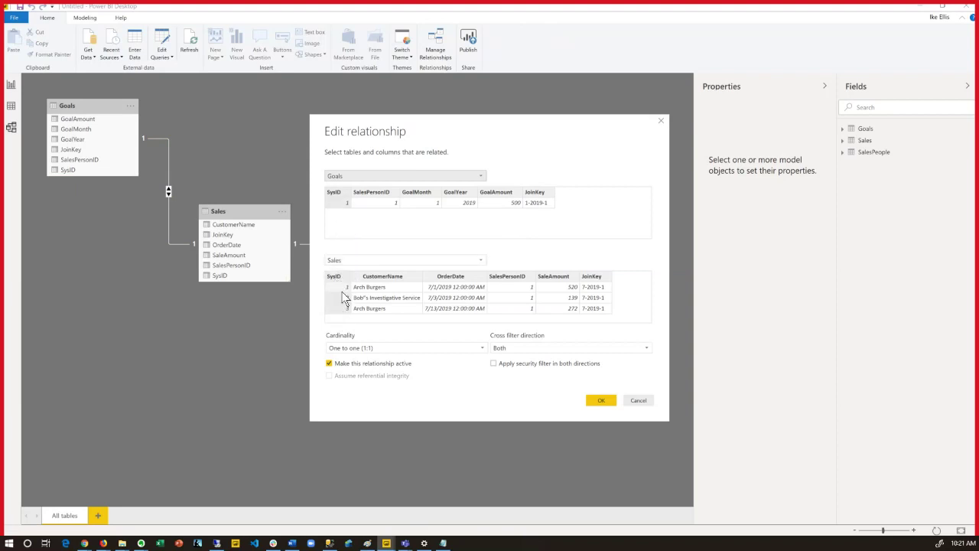
click(547, 198)
click(591, 281)
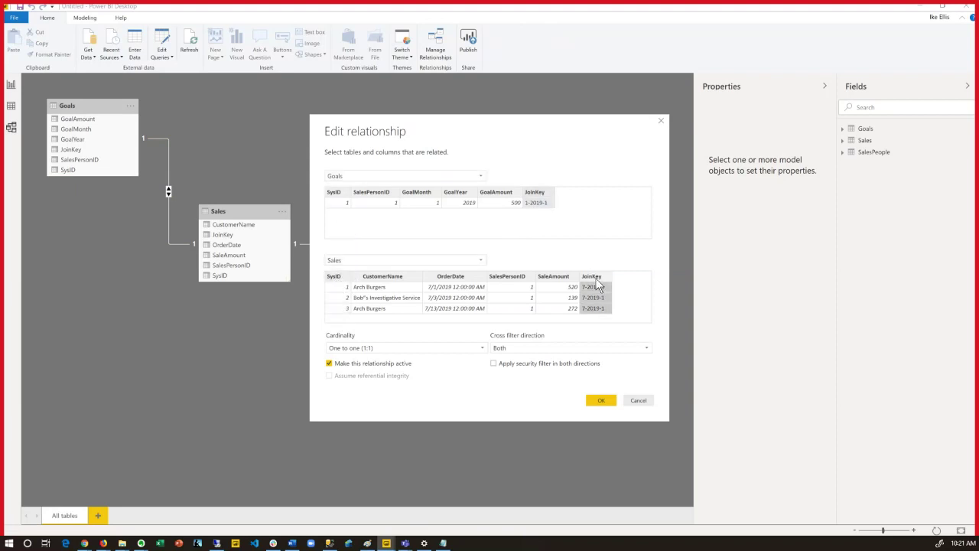
click(531, 346)
click(531, 364)
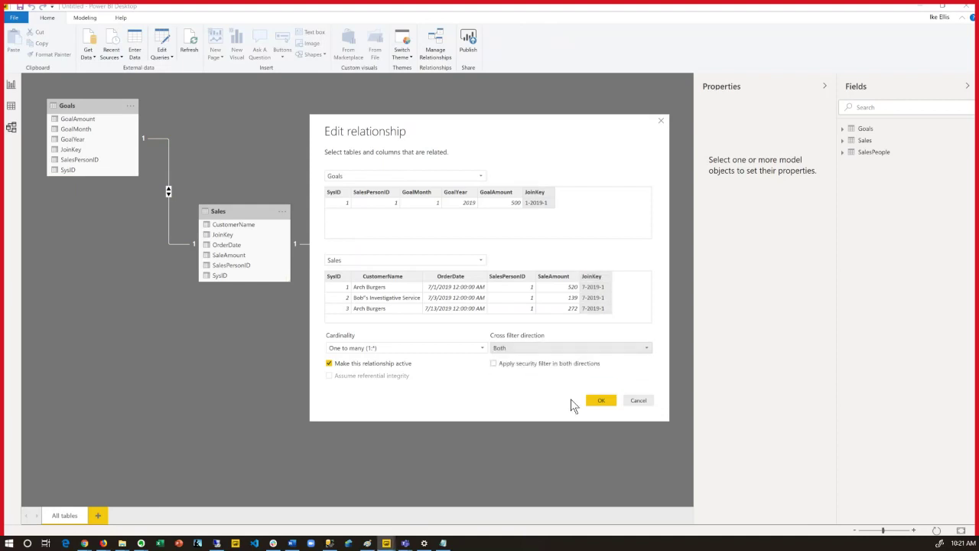
click(599, 401)
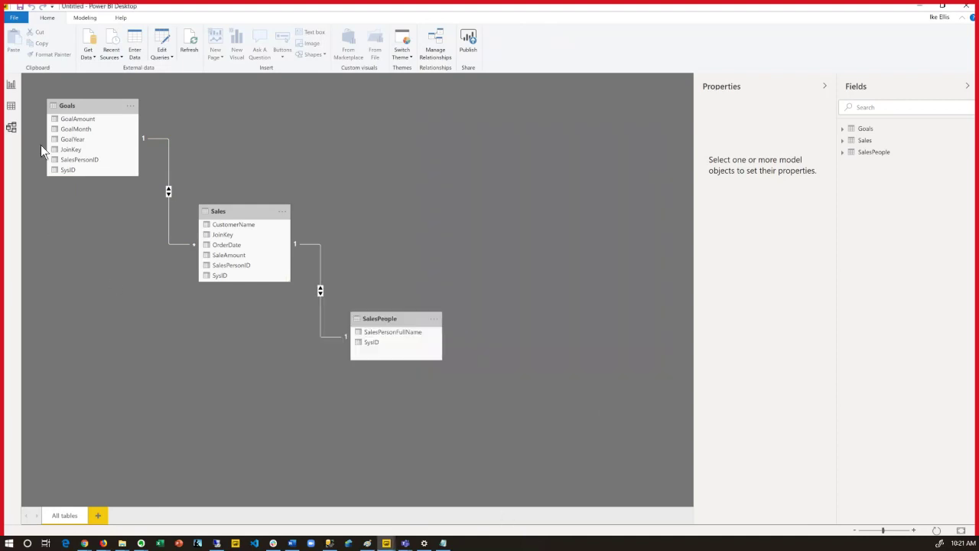
Step: Change the SalesPeople–Sales relationship to match SalesPeople SysID with Sales SalesPersonID
double_click(319, 310)
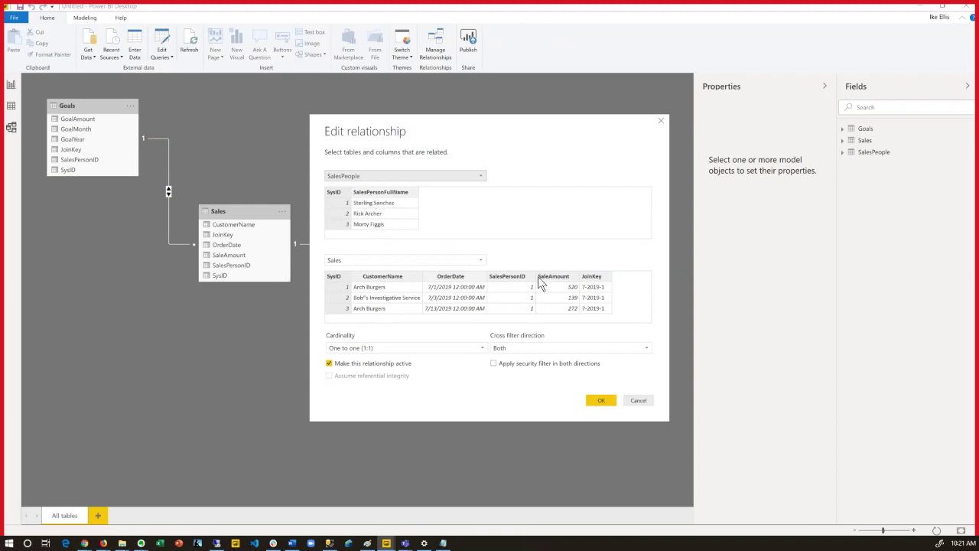
click(507, 277)
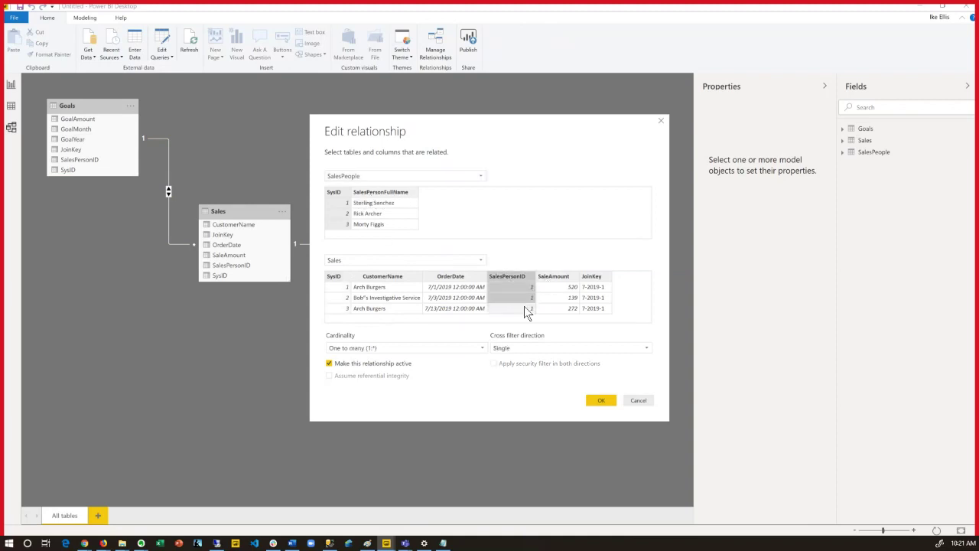
click(602, 401)
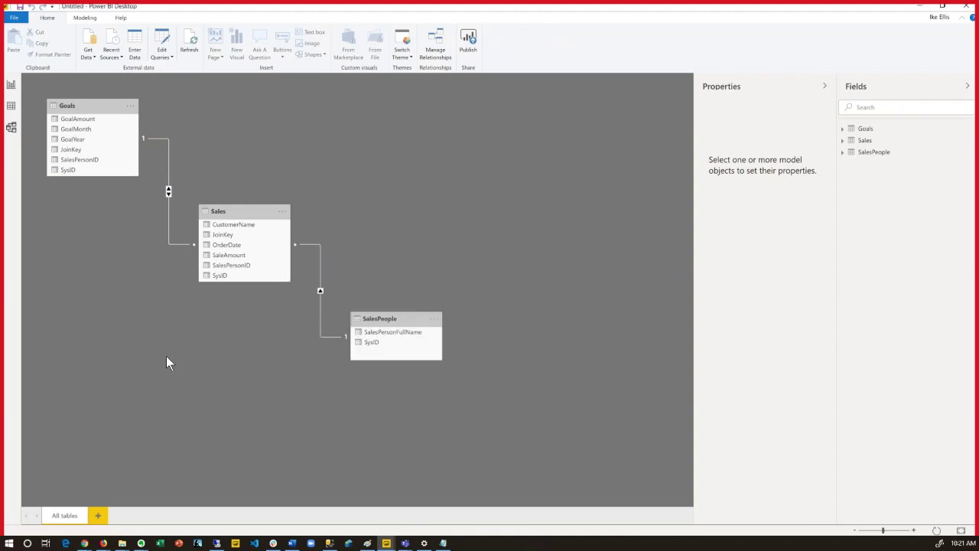
Step: Insert a clustered bar chart on the empty report page and enlarge it
click(11, 85)
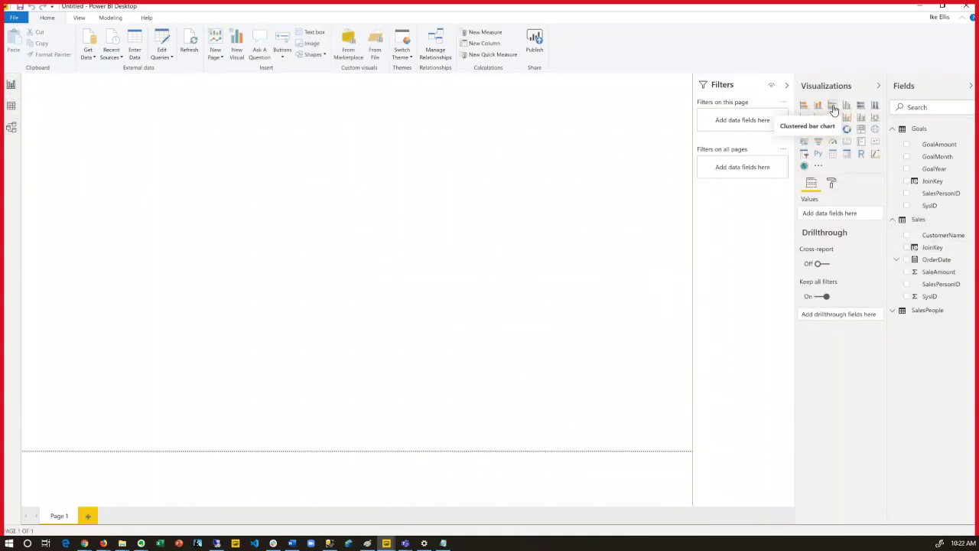
click(833, 109)
drag(171, 216, 272, 317)
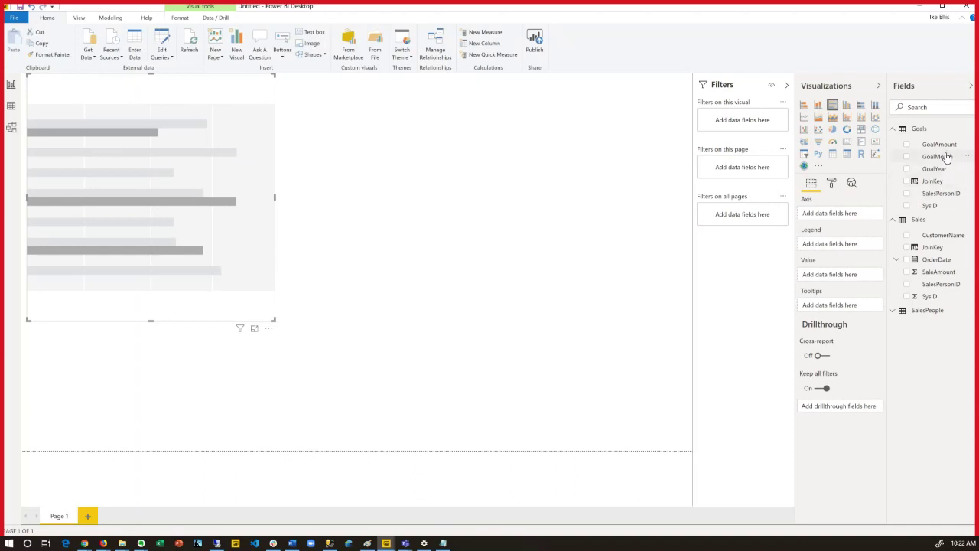
Step: Add GoalAmount and SaleAmount as the bar chart's values, summarizing GoalAmount by Sum
drag(941, 144, 849, 216)
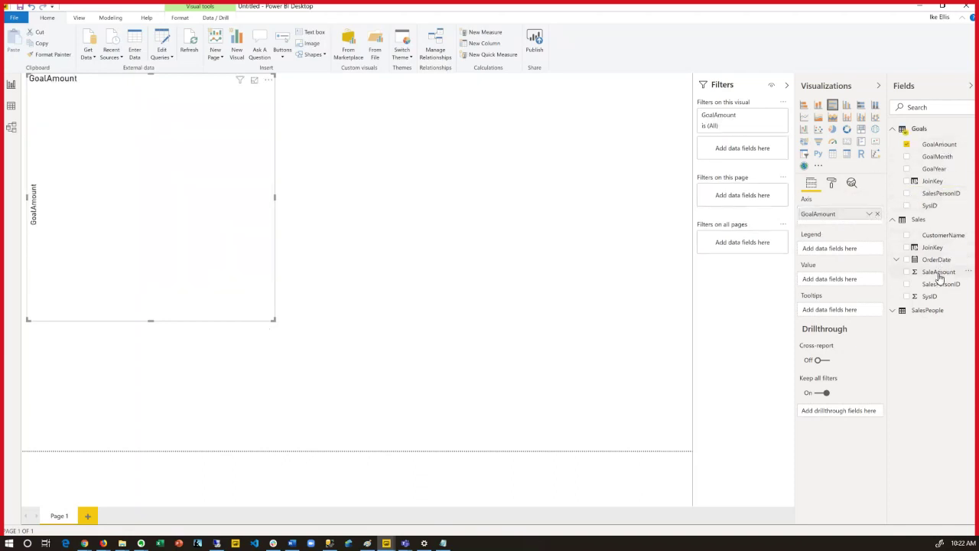
drag(939, 274, 842, 228)
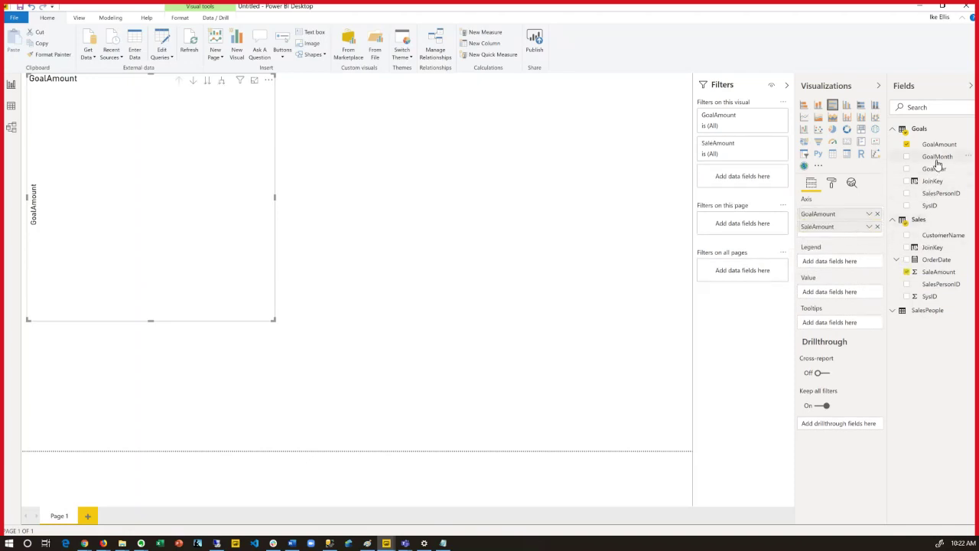
click(903, 314)
drag(927, 327, 822, 289)
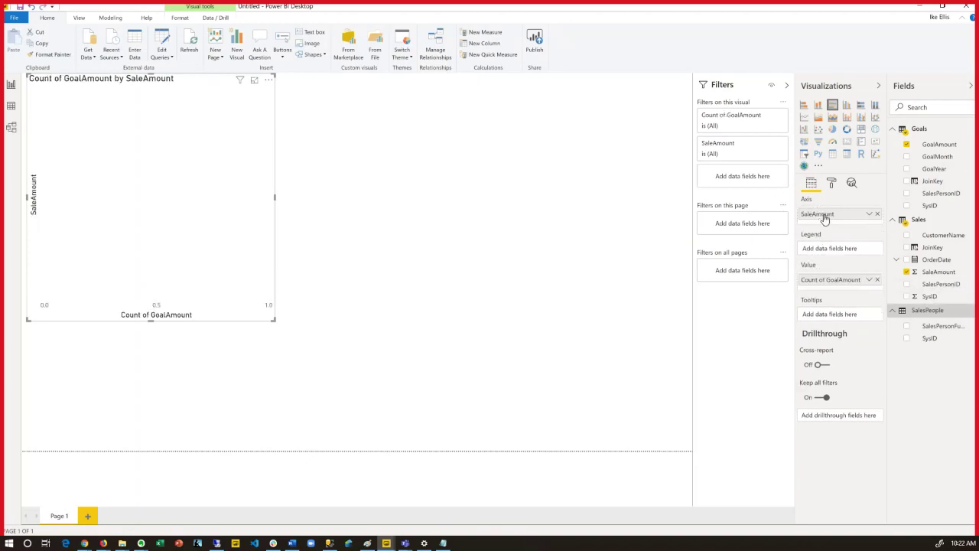
drag(825, 219, 847, 279)
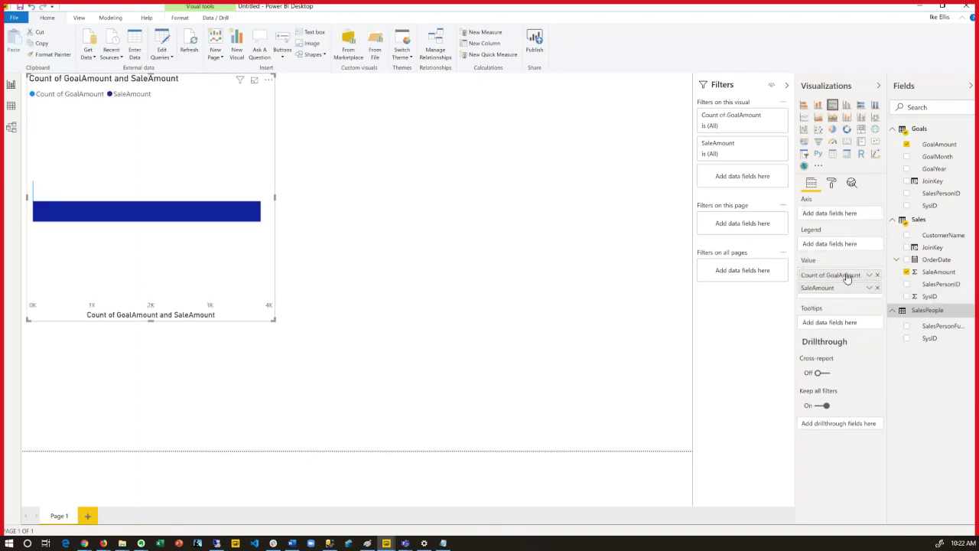
click(869, 276)
click(889, 338)
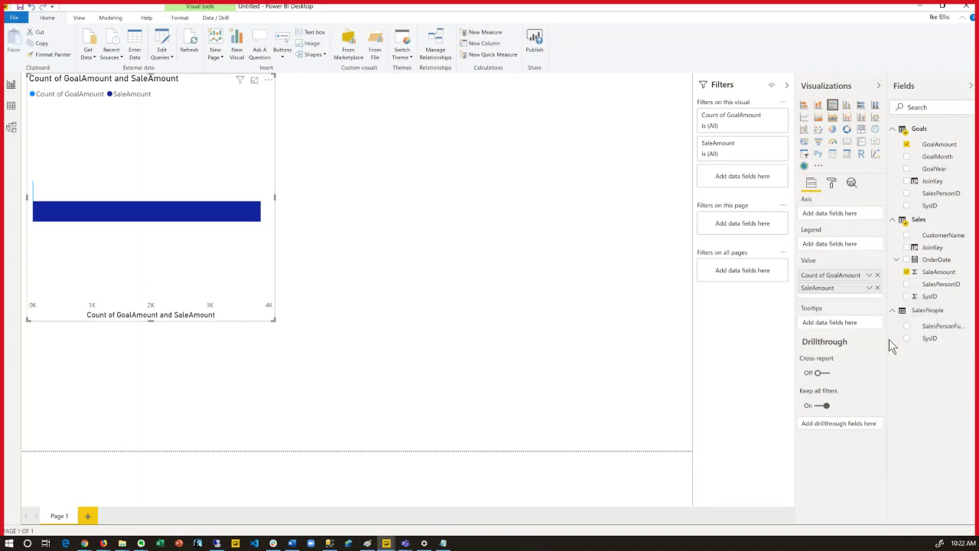
Step: Put SalesPersonFullName, GoalMonth and GoalYear on the chart's axis and enlarge the chart further
drag(942, 327, 833, 216)
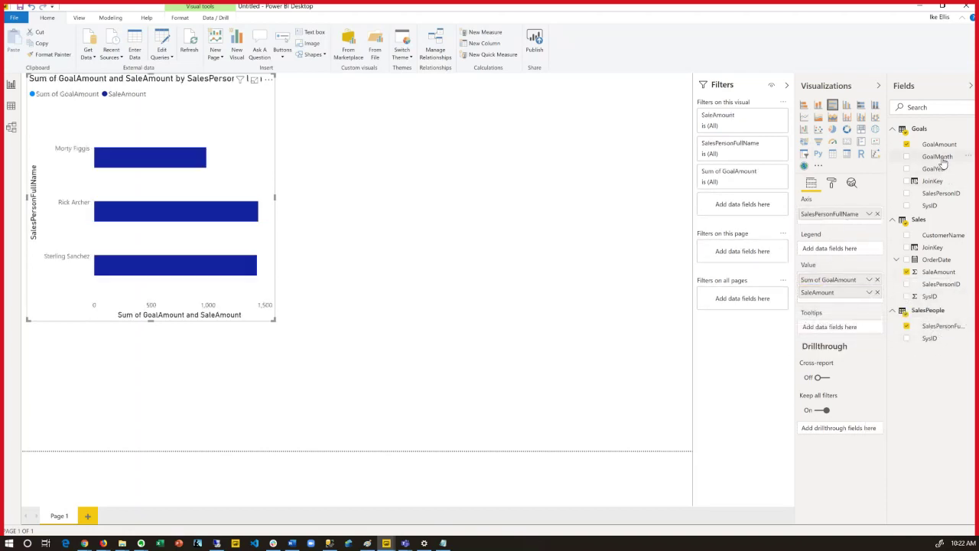
drag(943, 160, 855, 234)
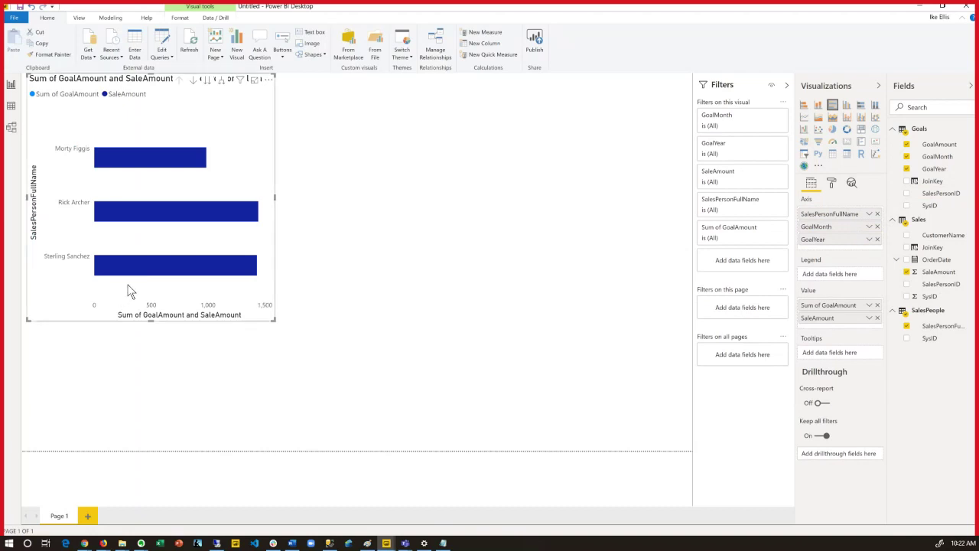
drag(273, 320, 441, 378)
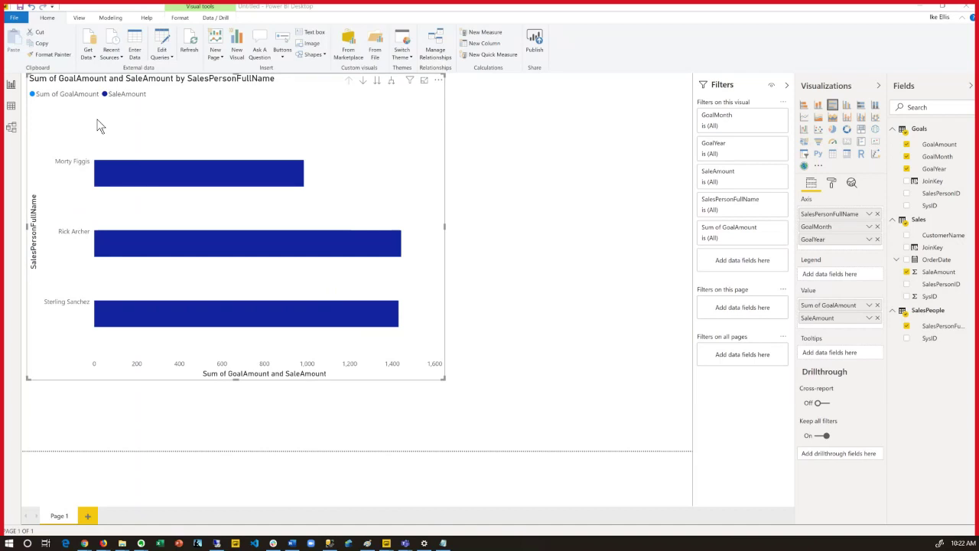
Step: Switch to the PowerApps goal app and save a July 2019 goal of 1500 for the already selected first salesperson
key(alt+Tab)
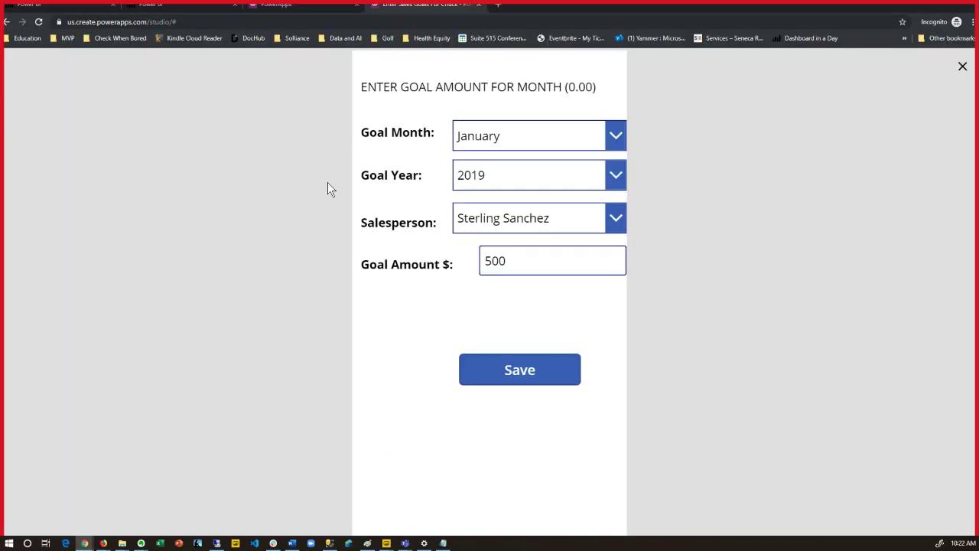
click(616, 137)
scroll(540, 300, down, 1)
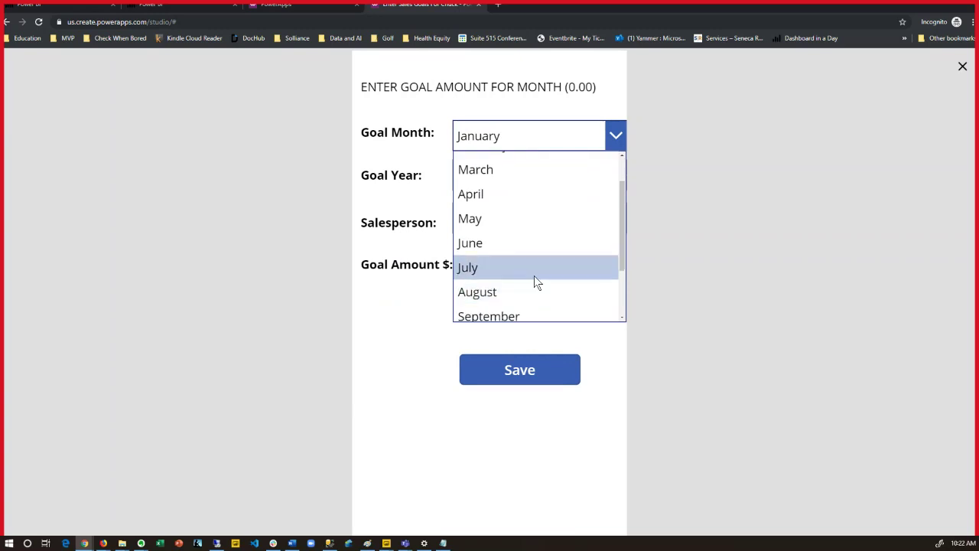
click(536, 282)
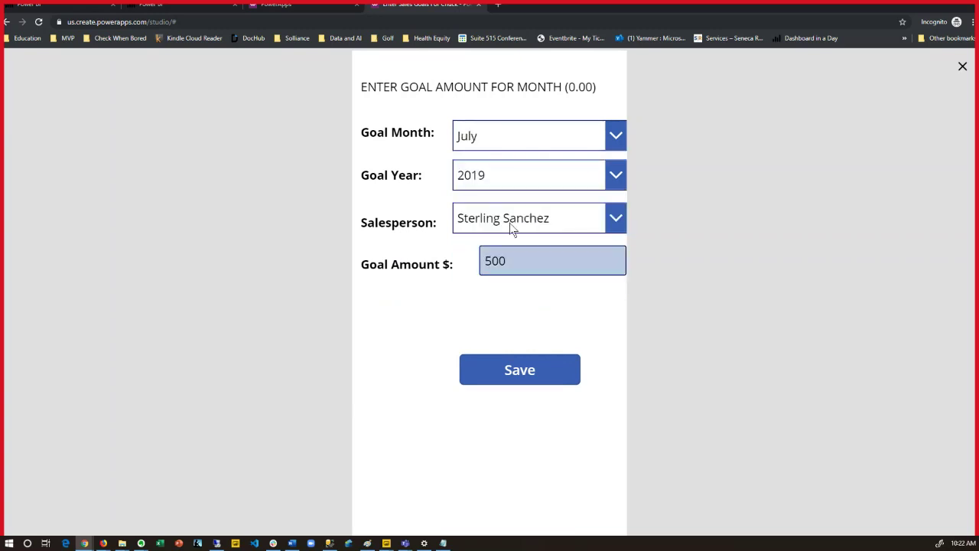
double_click(559, 254)
text(1500)
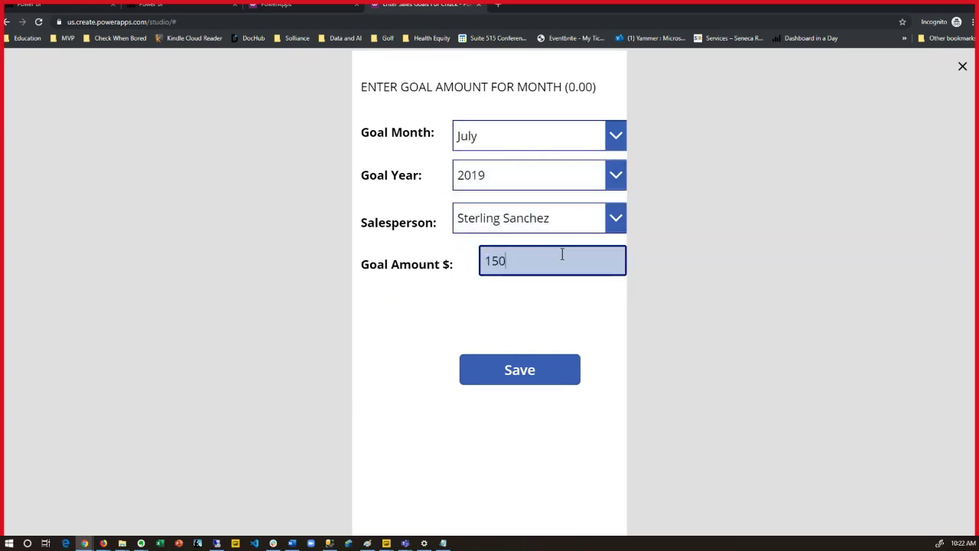
click(551, 386)
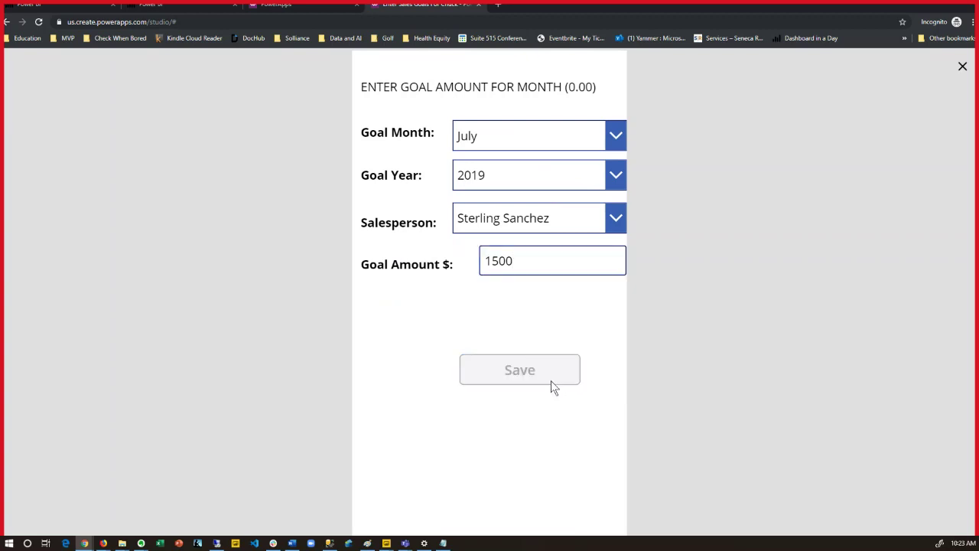
Step: Save a July 2019 goal of 1900 for the second salesperson in the list
click(615, 227)
click(584, 269)
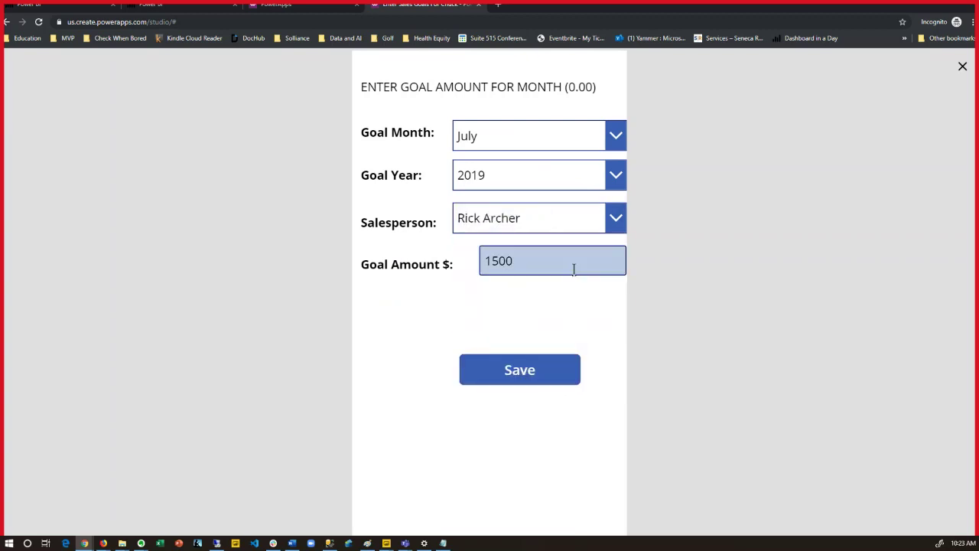
double_click(569, 270)
text(1900)
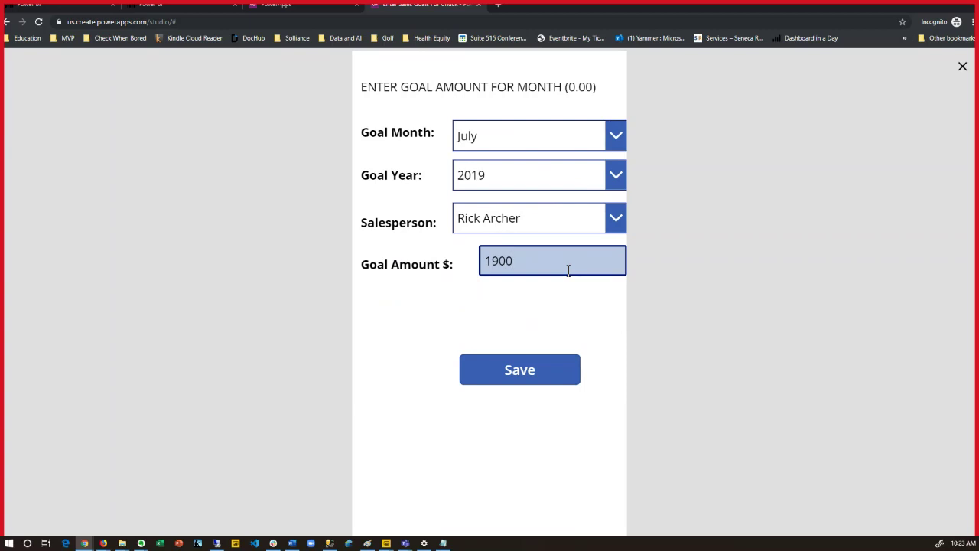
key(Tab)
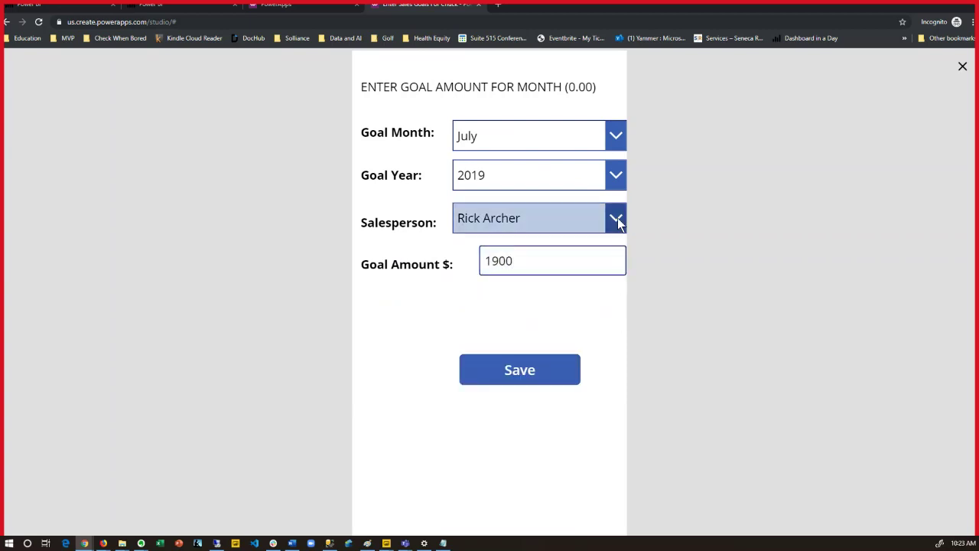
Step: Save a July 2019 goal of 3000 for the third salesperson in the list and return to the Power BI report
click(617, 218)
click(578, 289)
double_click(500, 262)
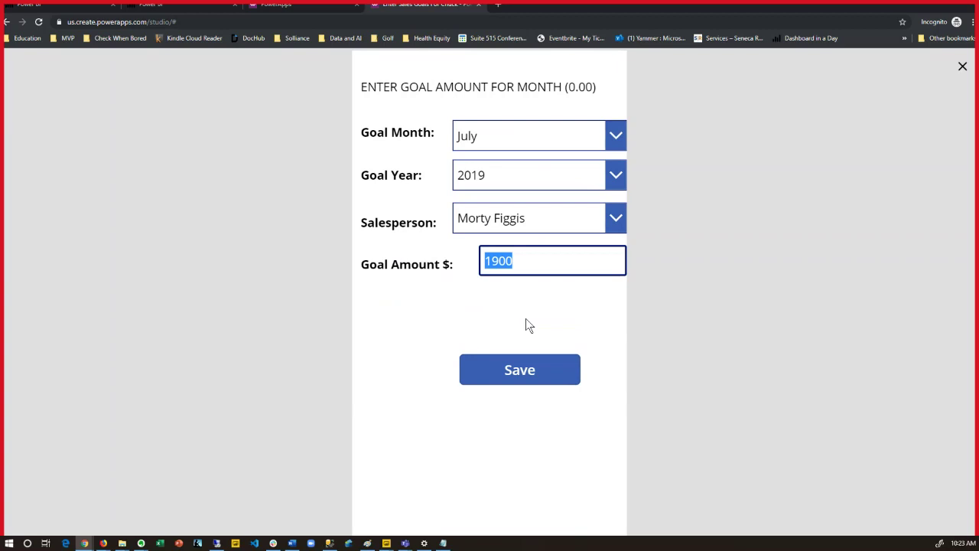
text(1700)
key(BackSpace)
key(BackSpace)
key(BackSpace)
key(BackSpace)
text(3000)
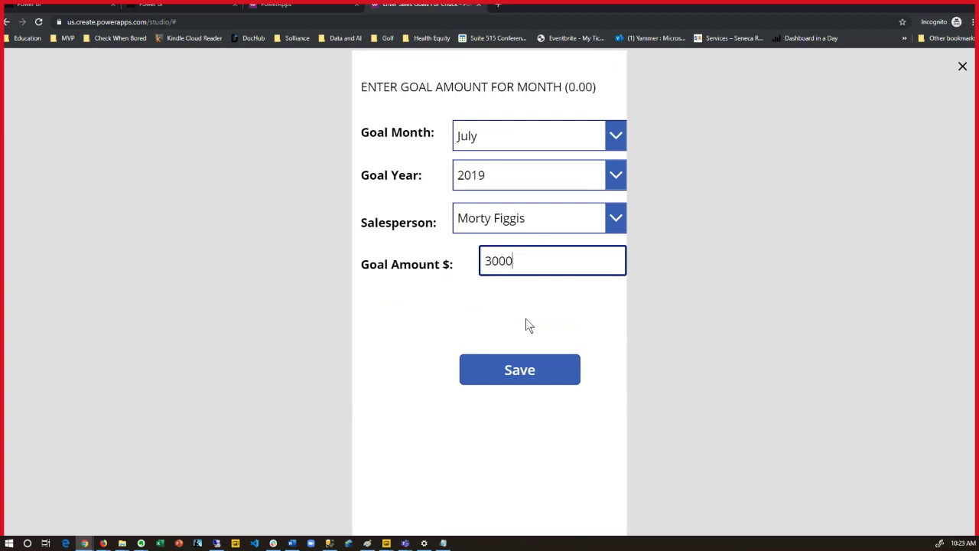
click(489, 376)
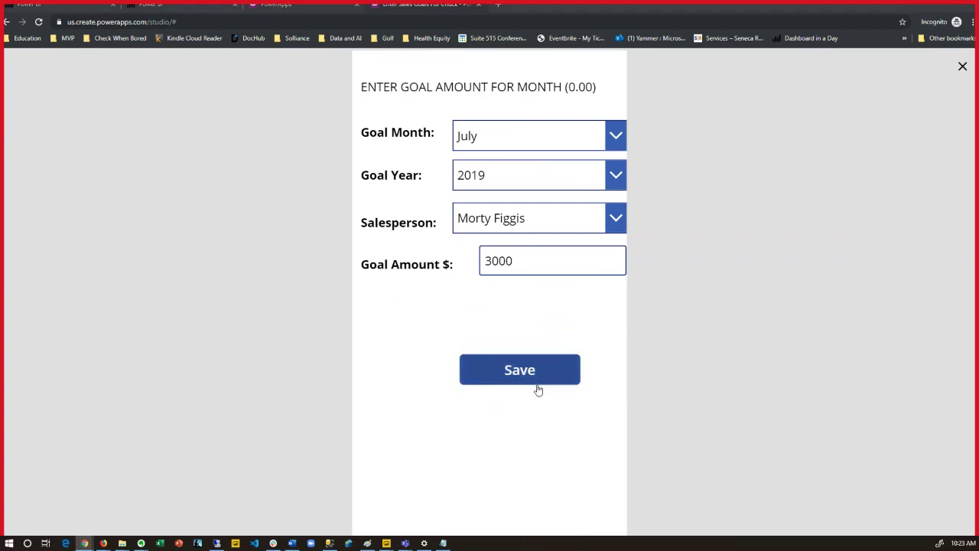
key(alt+Tab)
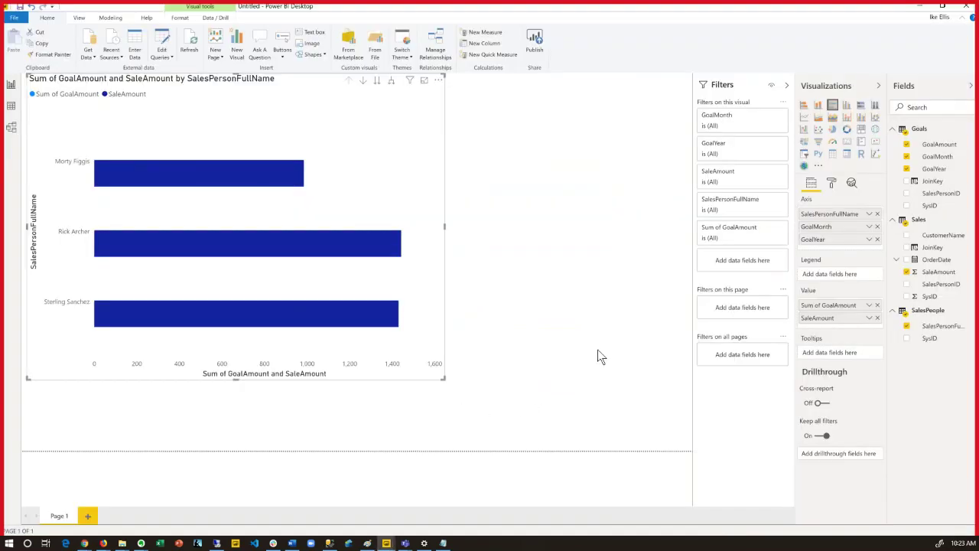
Step: Refresh the report data to bring the saved July 2019 goals into the chart, and switch back to the PowerApps goal app
click(189, 42)
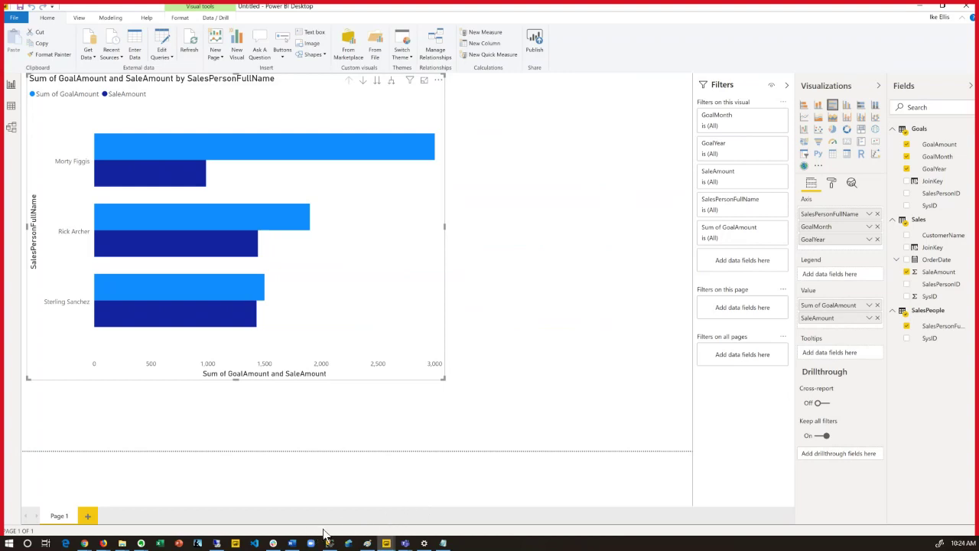
key(alt+Tab)
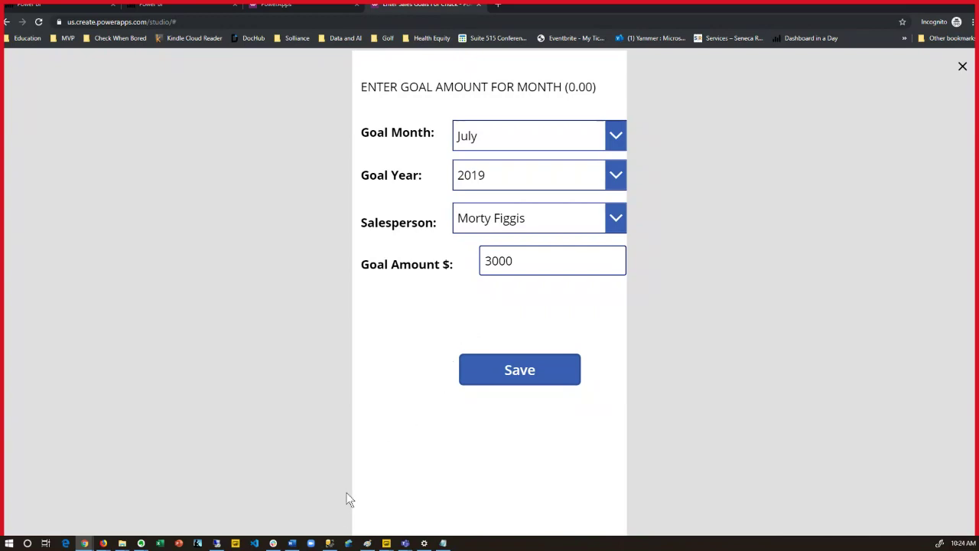
click(331, 543)
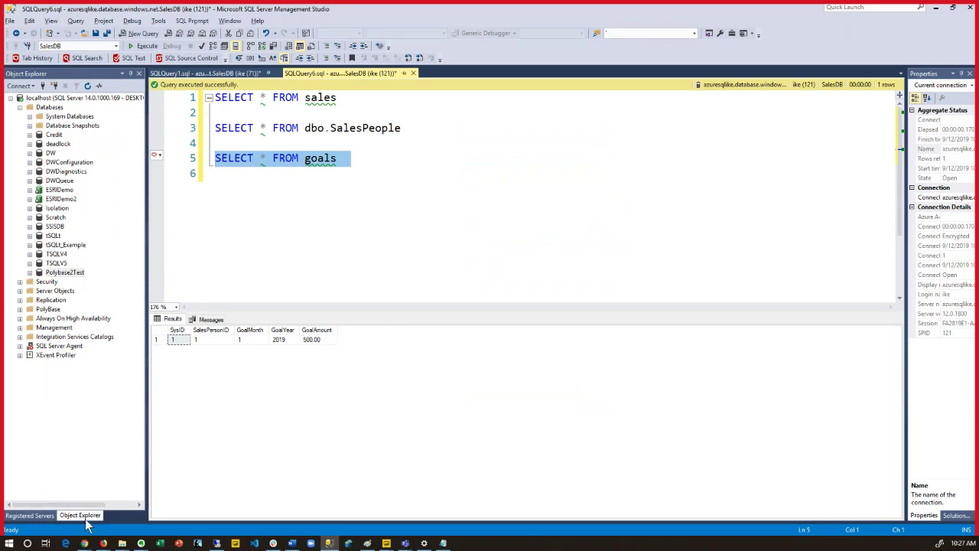
click(102, 543)
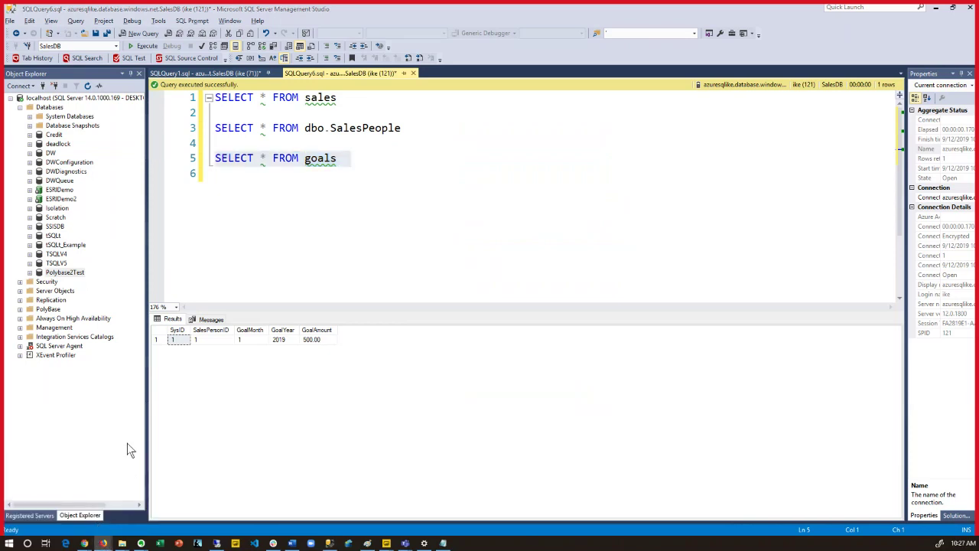
mouse_move(104, 540)
click(935, 18)
click(935, 10)
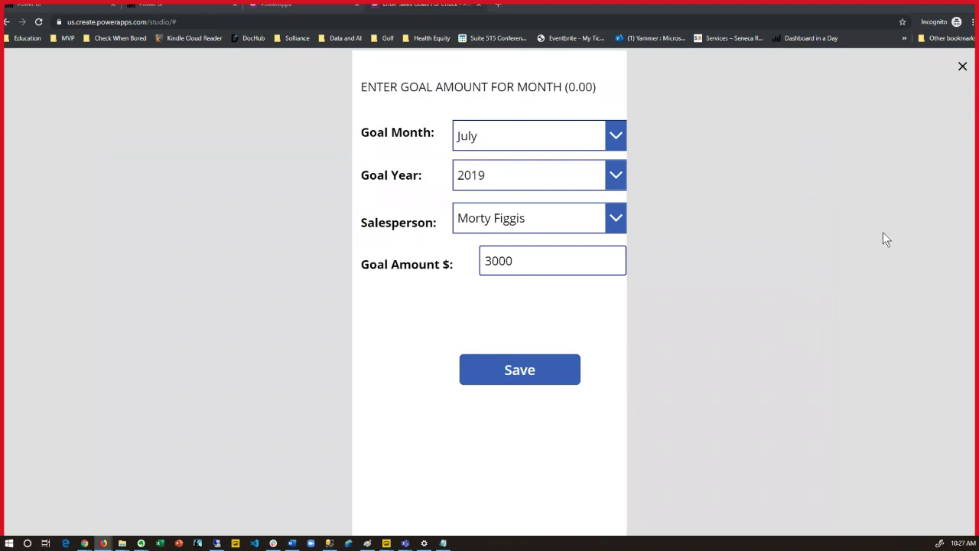
Step: Close the goal app's preview, dismiss the tip, and view the options for creating a new app before returning to the editor
click(963, 67)
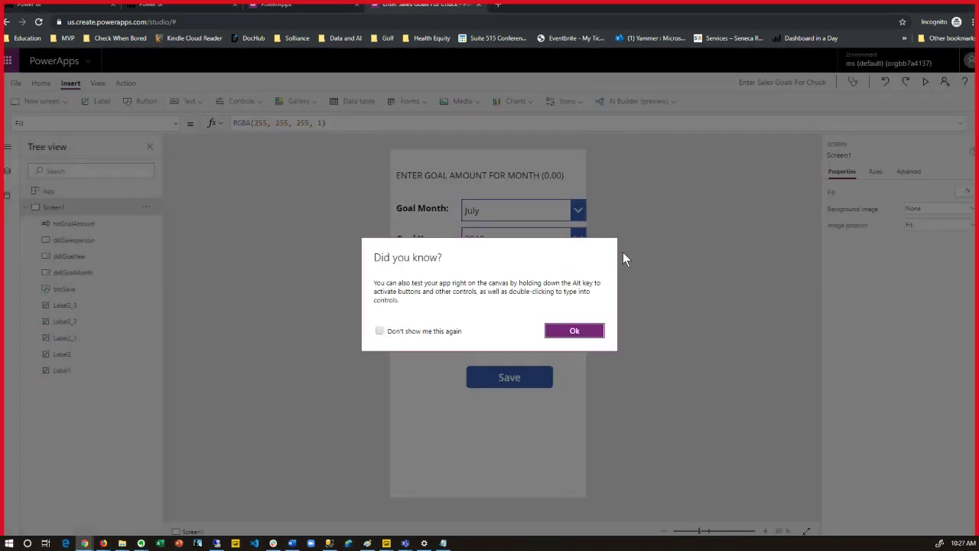
click(600, 330)
click(16, 84)
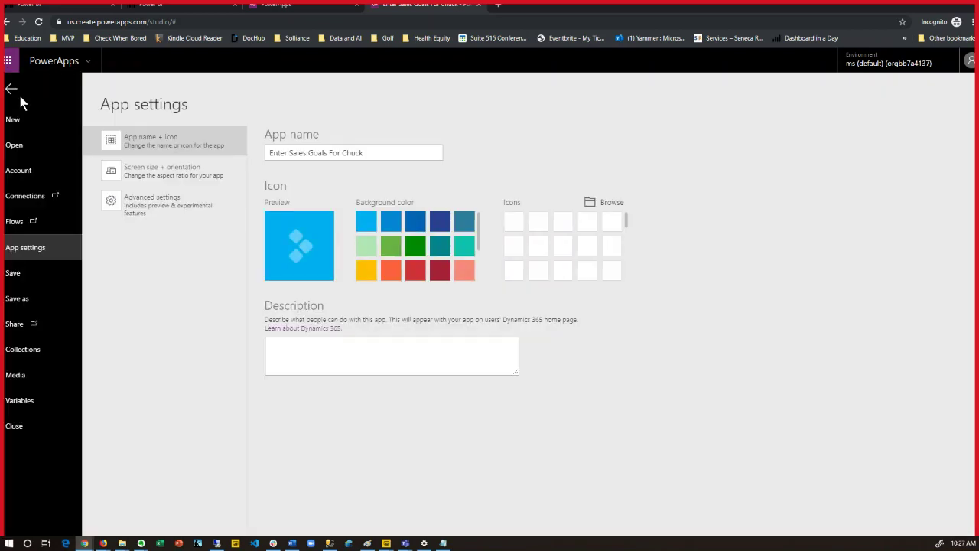
click(15, 120)
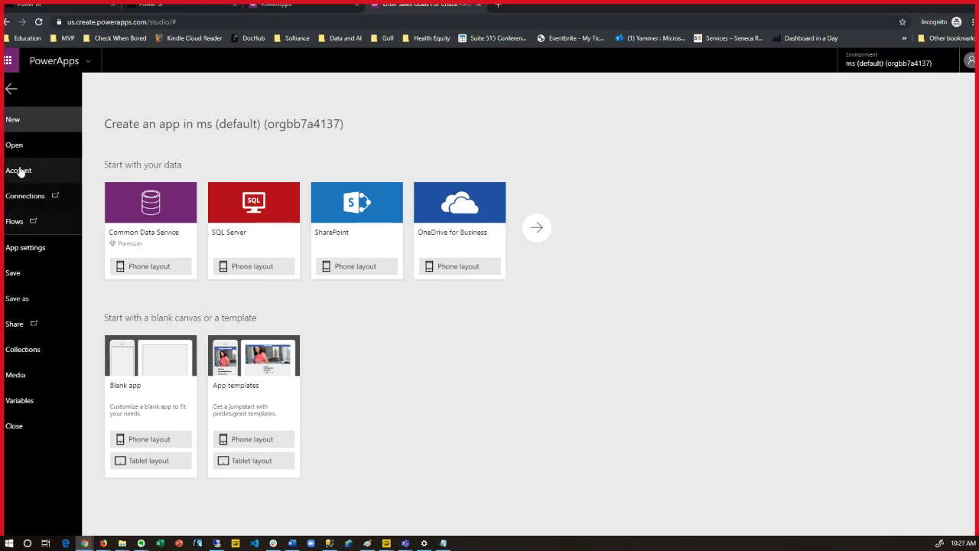
click(11, 92)
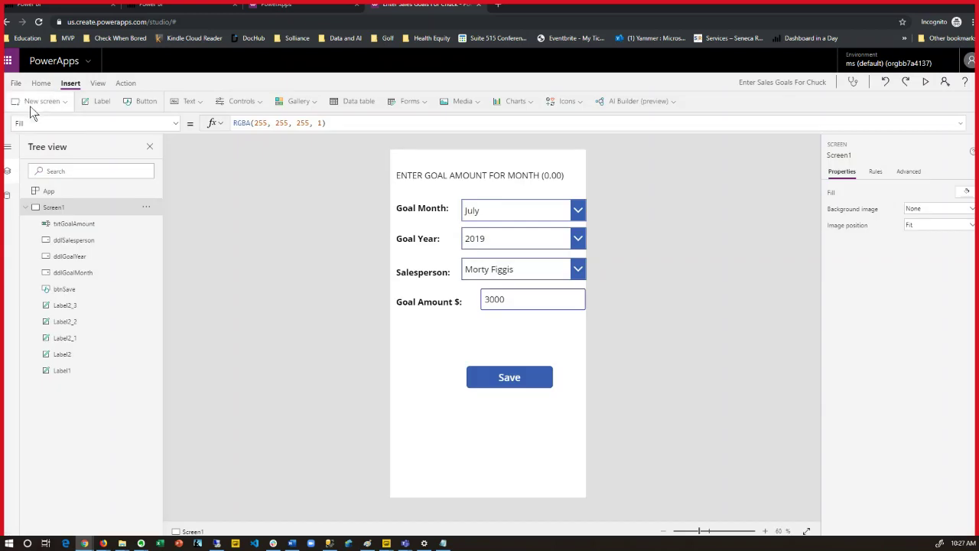
click(15, 85)
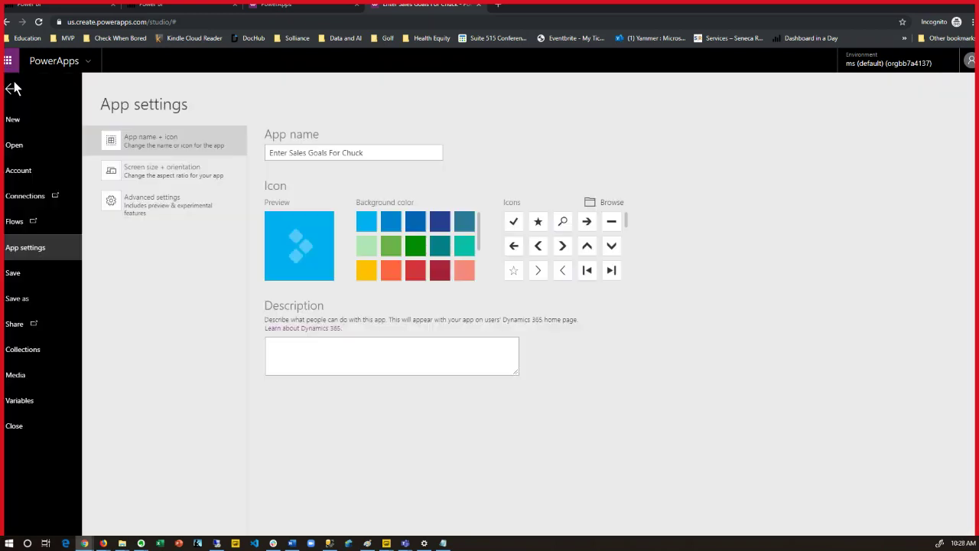
click(26, 422)
click(449, 320)
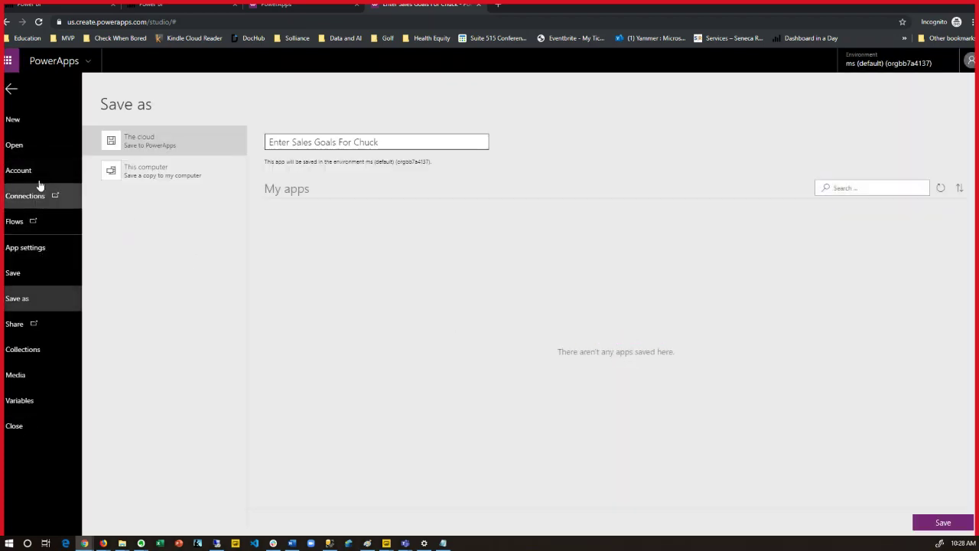
click(11, 89)
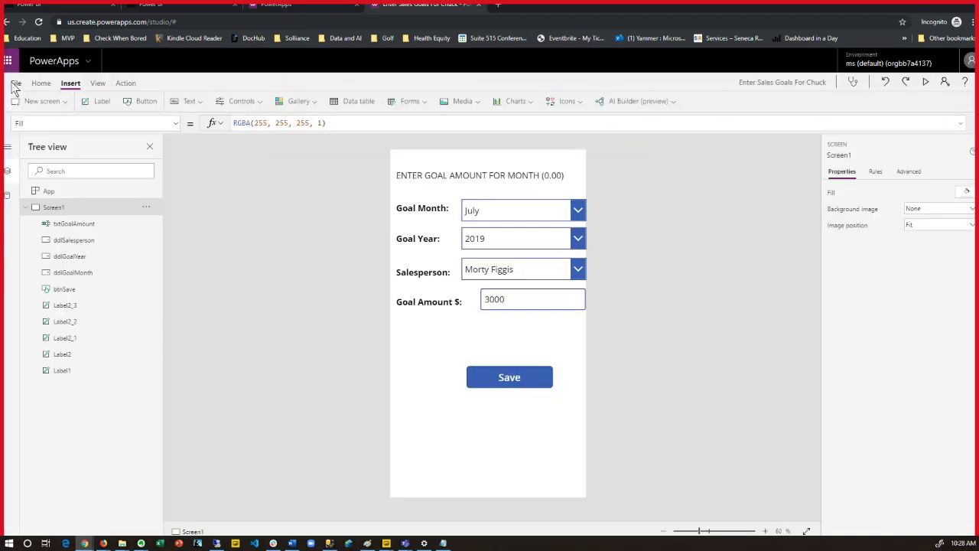
click(15, 84)
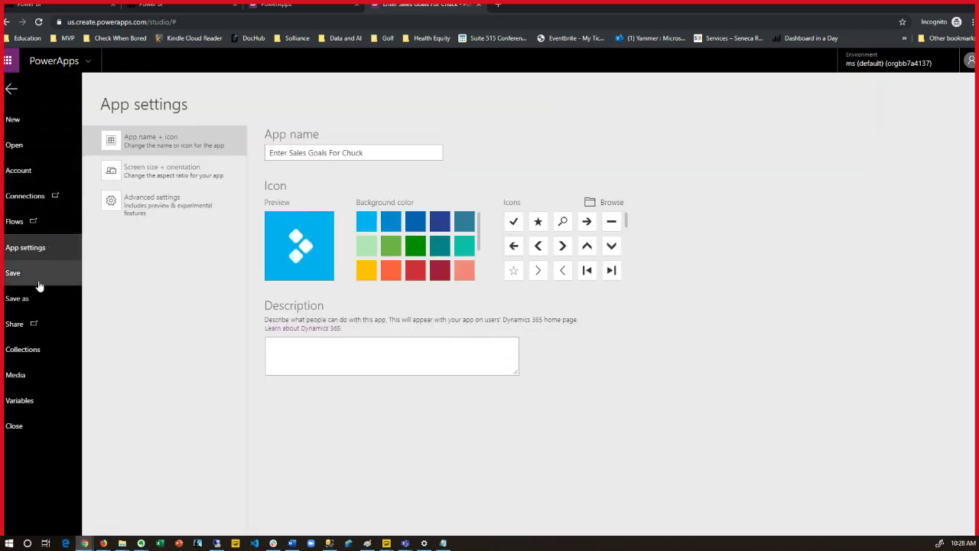
Step: On the PowerApps Create page, start a portal from blank named "anonymous users" with the address "chuckex"
click(261, 7)
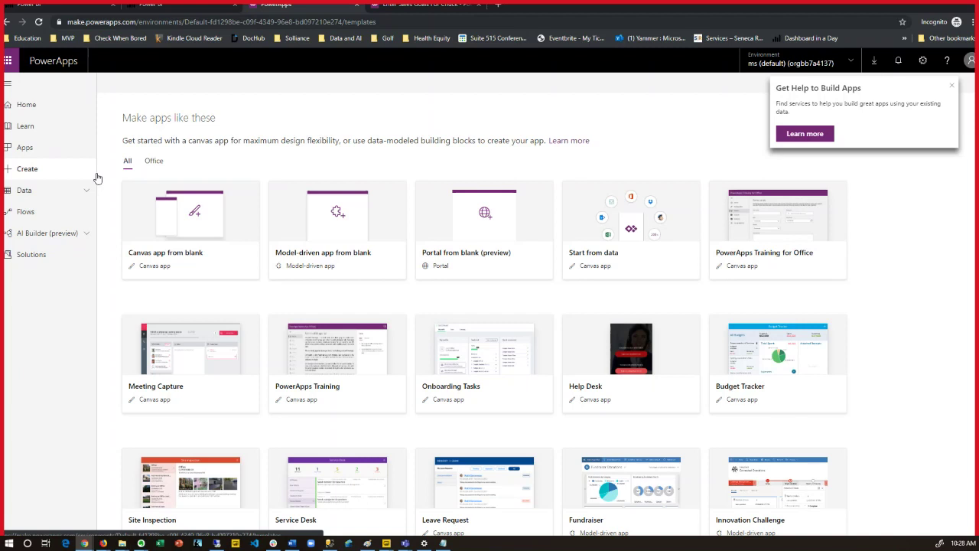
click(485, 261)
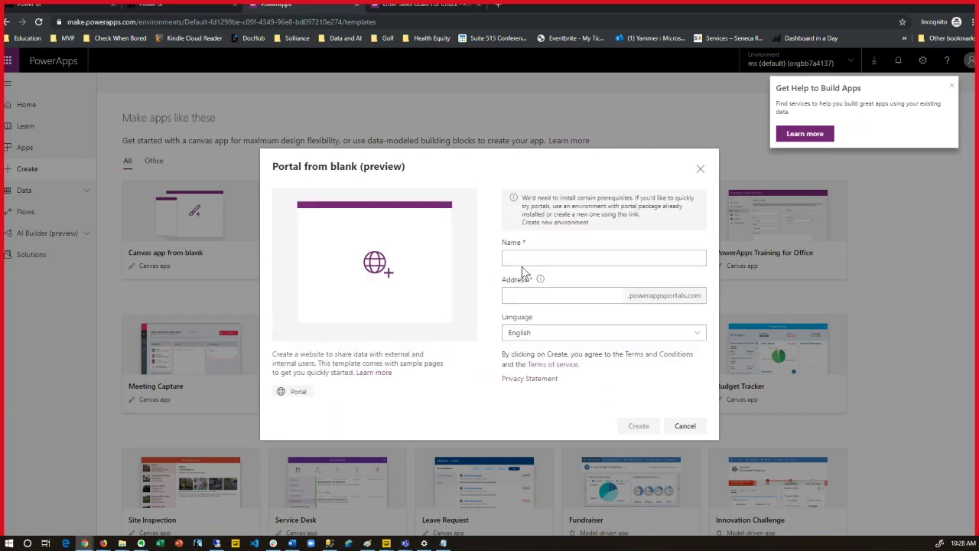
click(523, 264)
text(an)
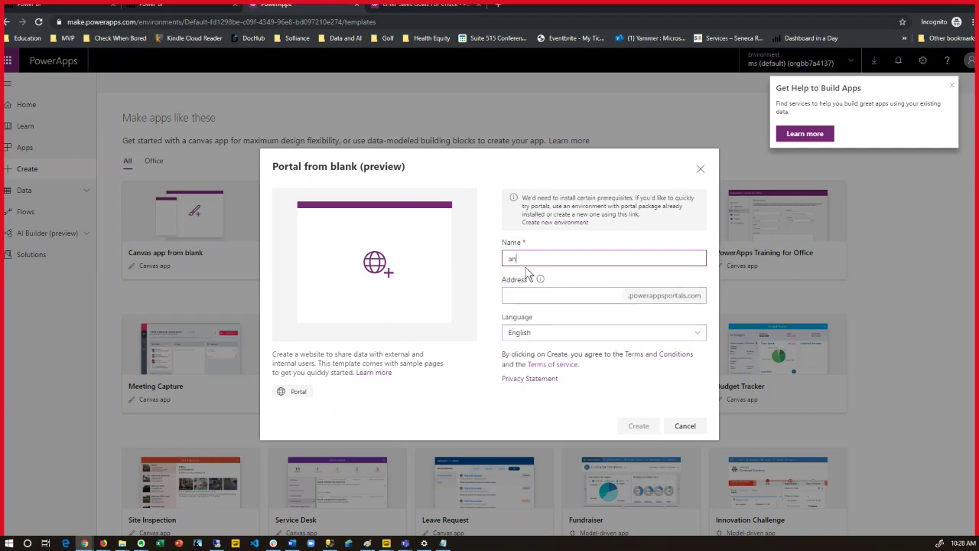
text(onymous users)
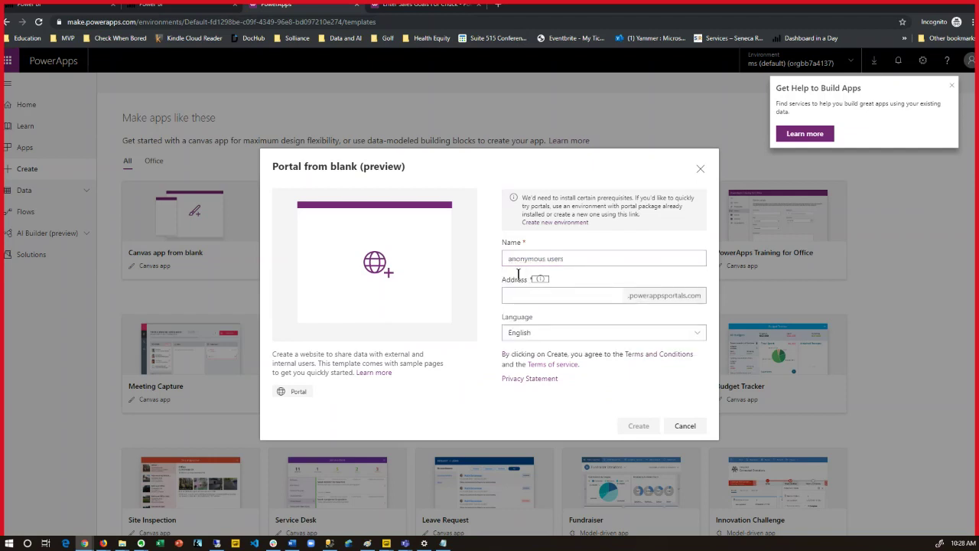
click(528, 292)
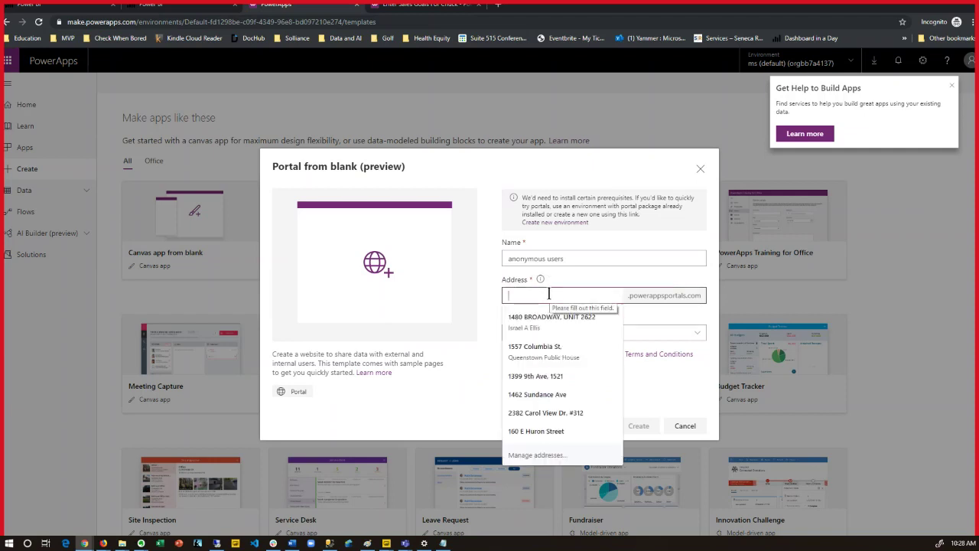
text(chuckex)
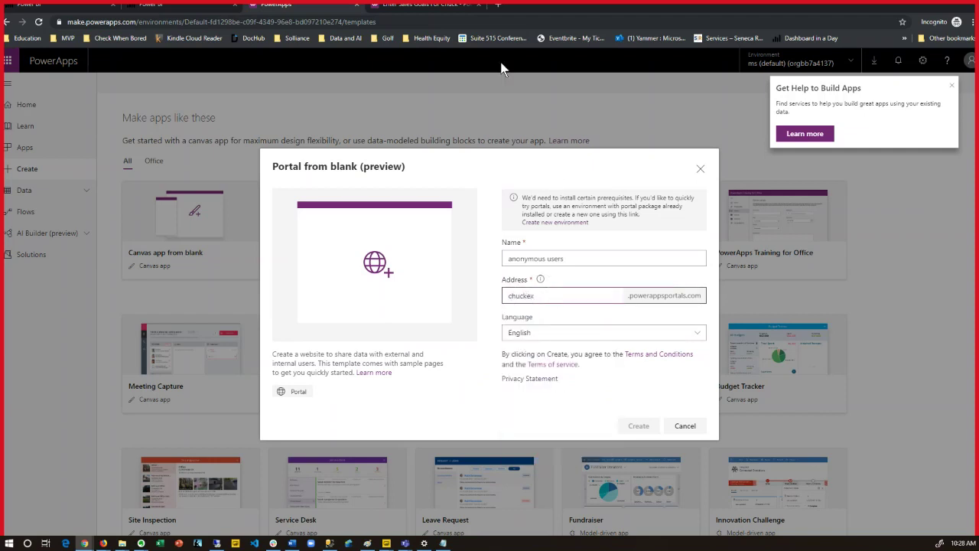
Step: Open ideas.dynamics.com in a new browser tab
click(498, 5)
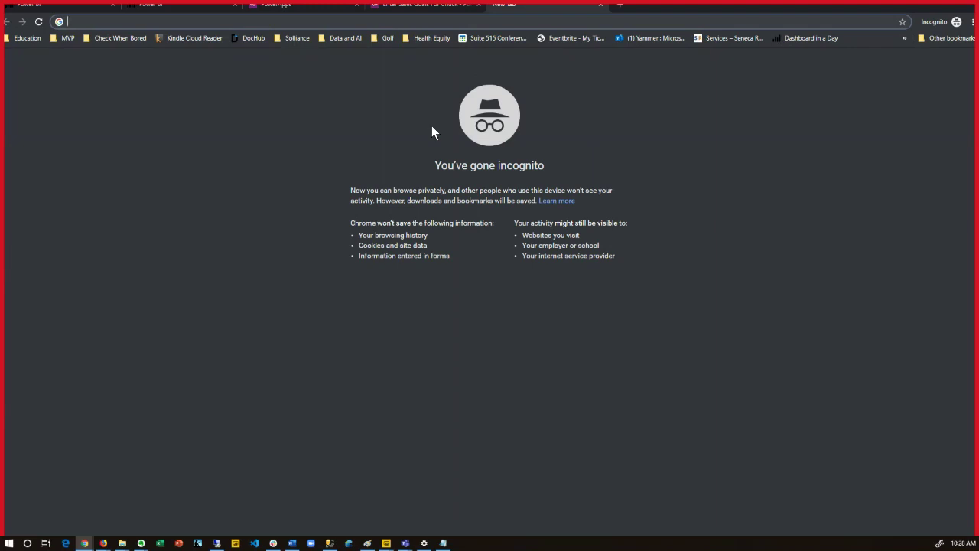
text(ideas.dynamics.com)
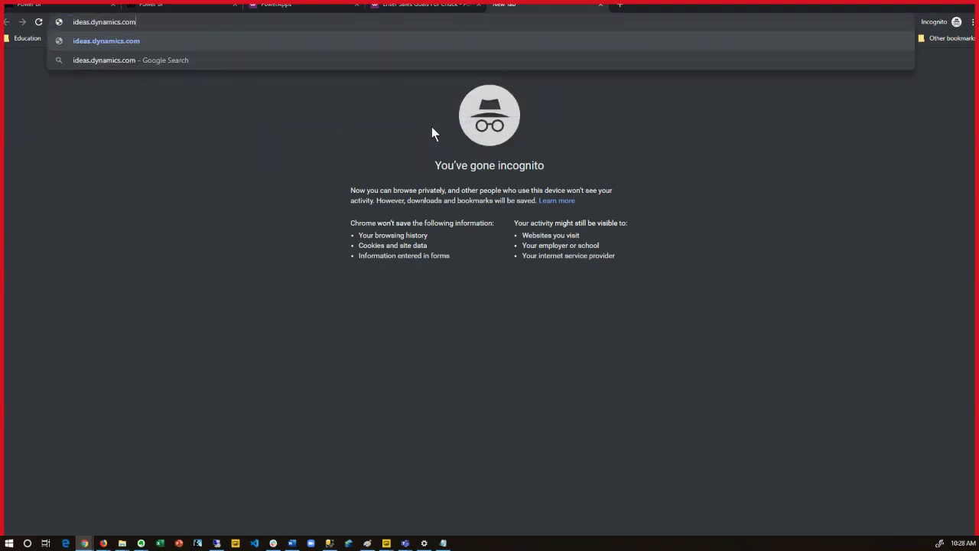
key(Return)
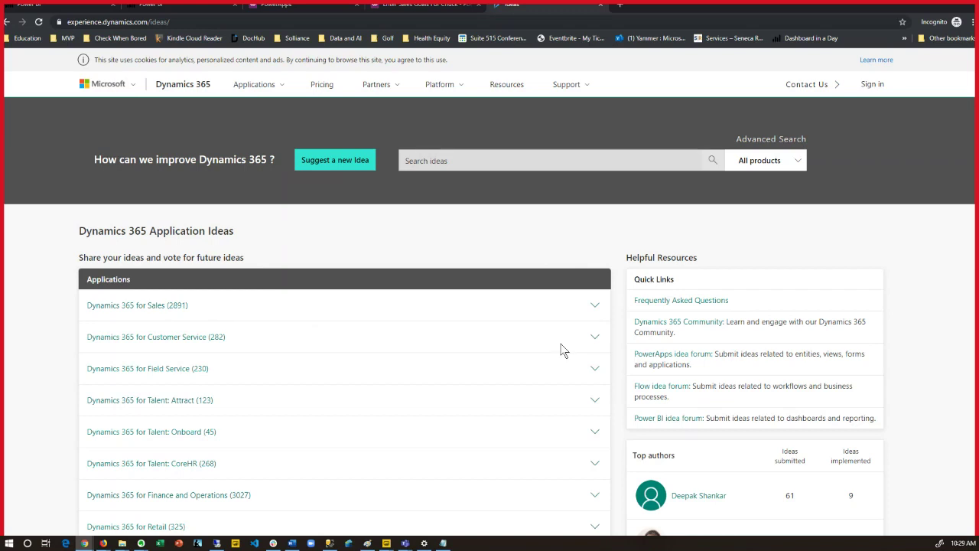
Step: Expand the Dynamics 365 for Sales and Customer Service idea categories and look through their subcategories
click(596, 306)
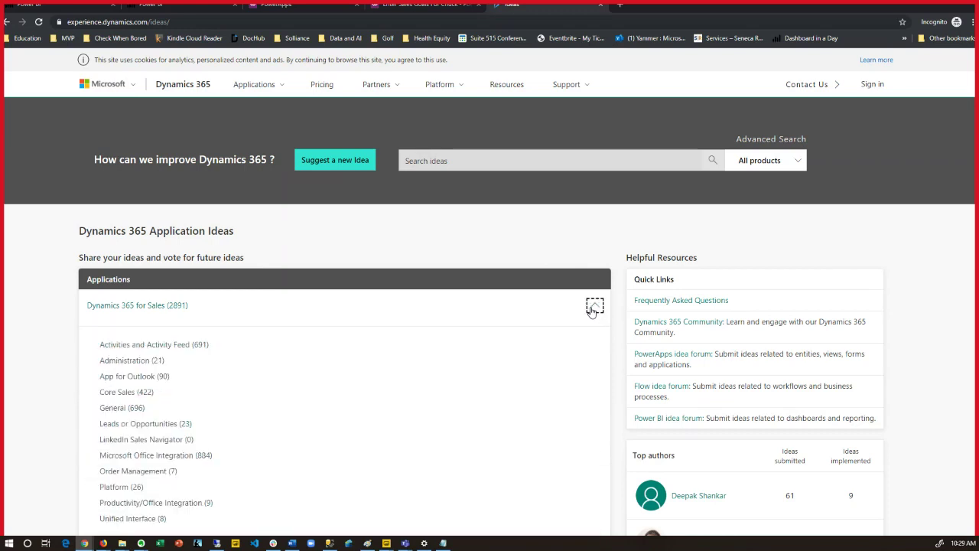
scroll(592, 314, down, 2)
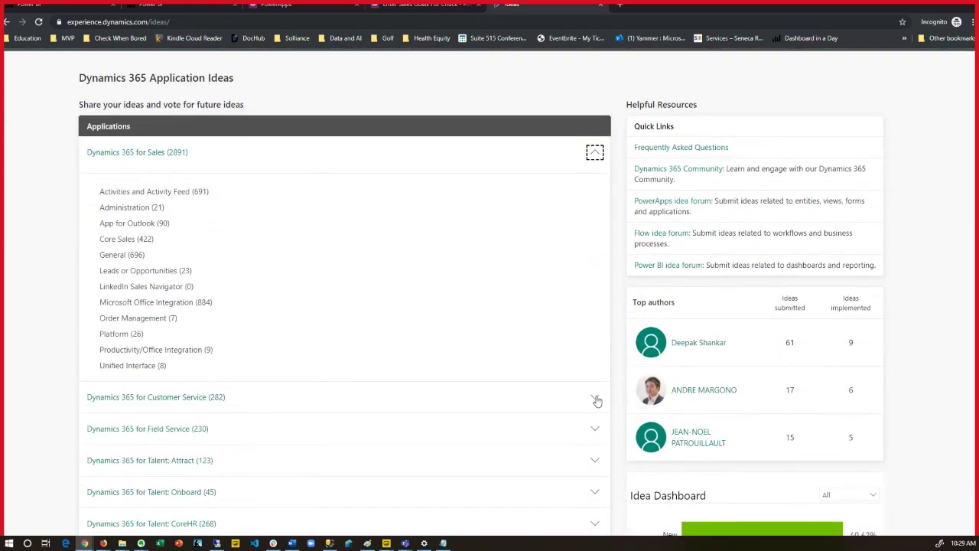
click(597, 398)
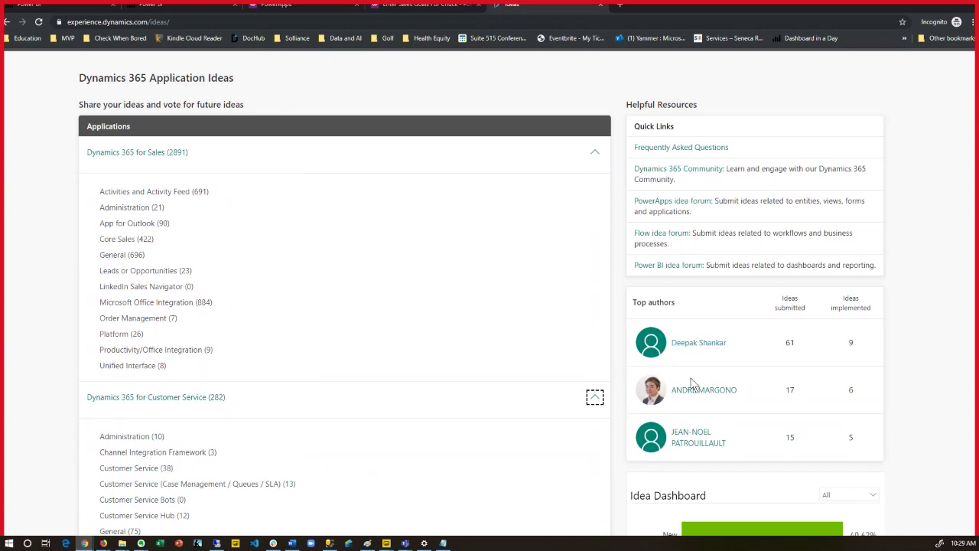
scroll(596, 398, up, 1)
scroll(596, 405, down, 2)
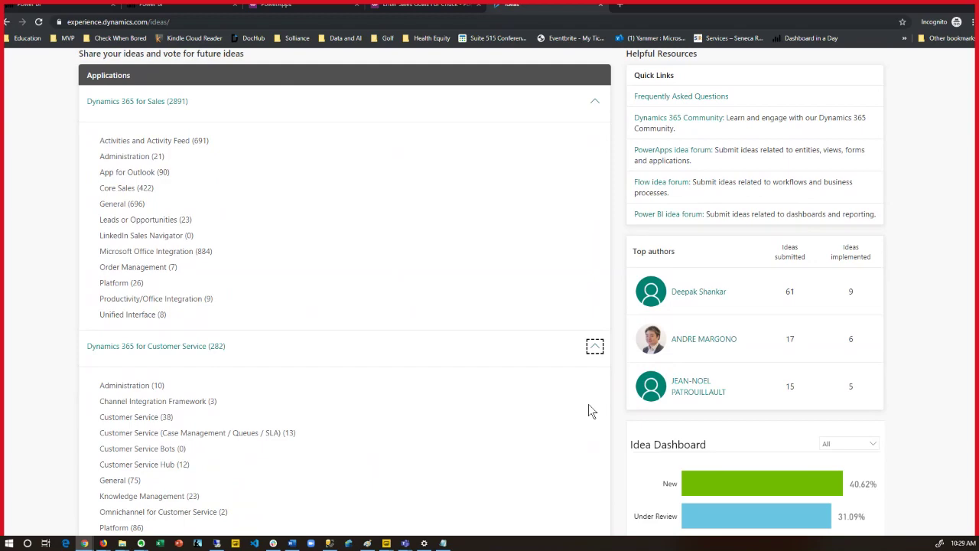
scroll(588, 404, up, 3)
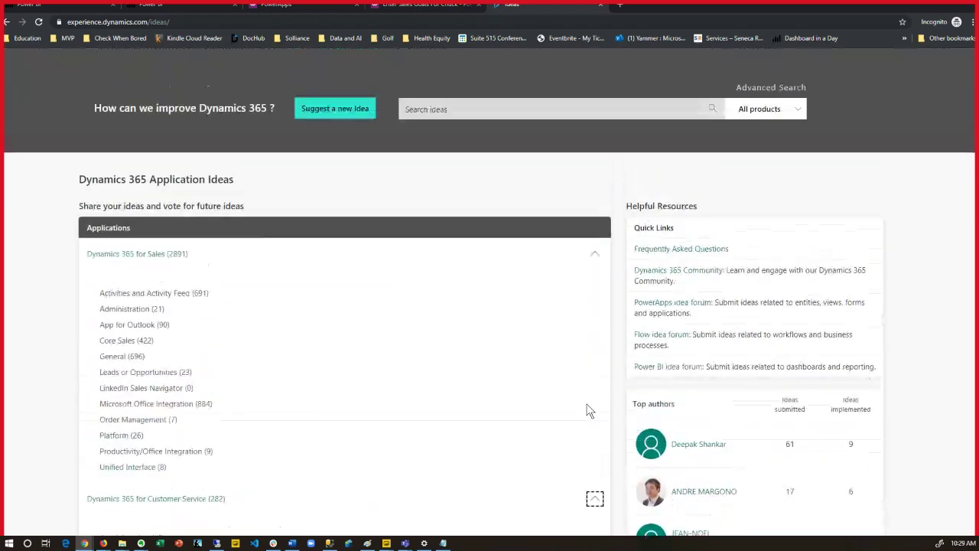